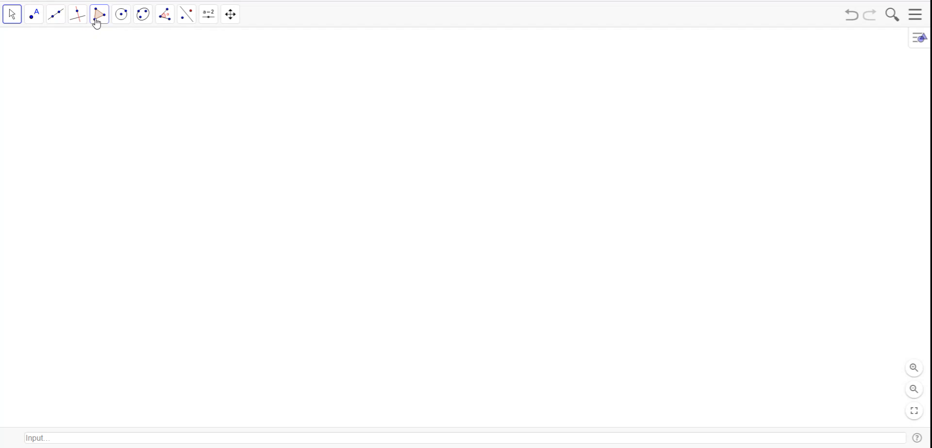
Draw triangle ABC from three connected segments, with A and B near the top and C well below them.
click(61, 19)
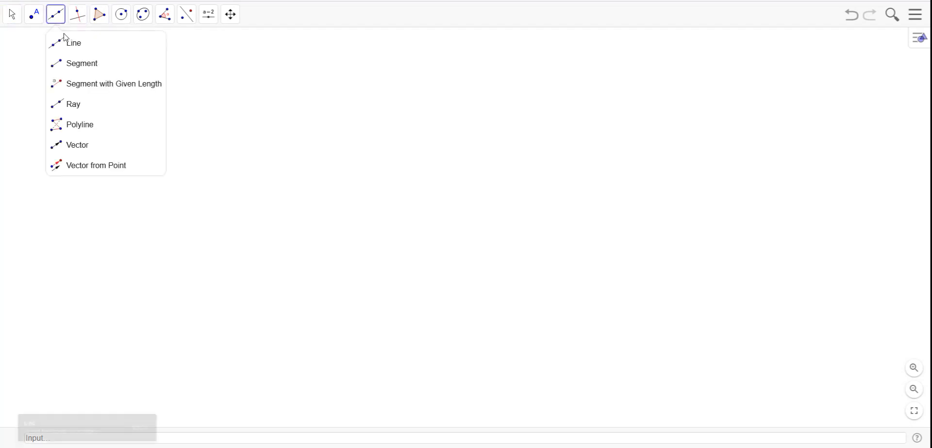
click(65, 63)
click(223, 110)
click(333, 118)
click(333, 120)
click(213, 380)
click(214, 379)
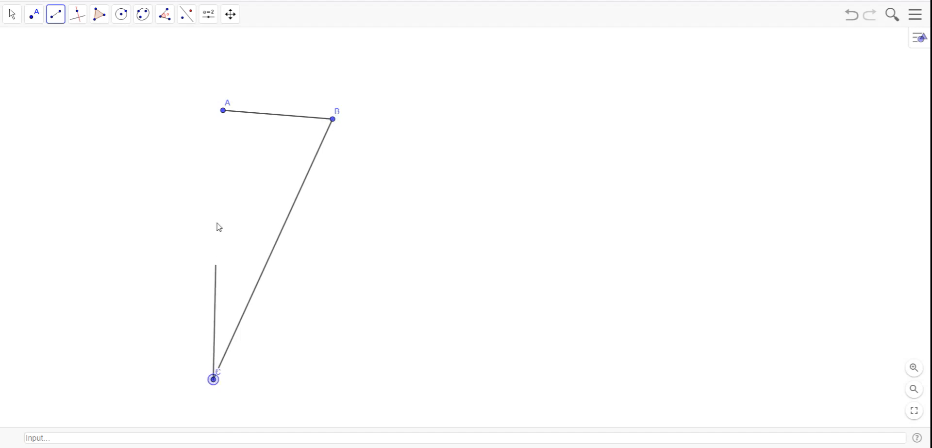
click(223, 110)
Reshape the triangle by moving vertex A up beside B and vertex C up closer to the other vertices.
click(10, 18)
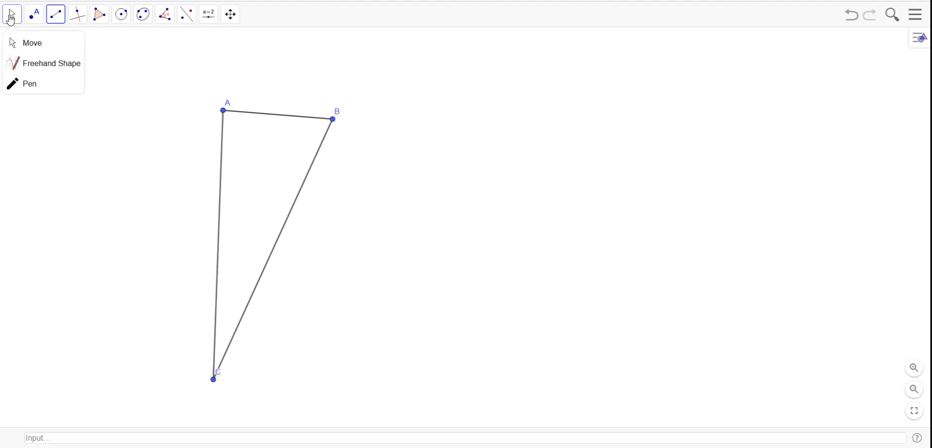
drag(224, 111, 298, 73)
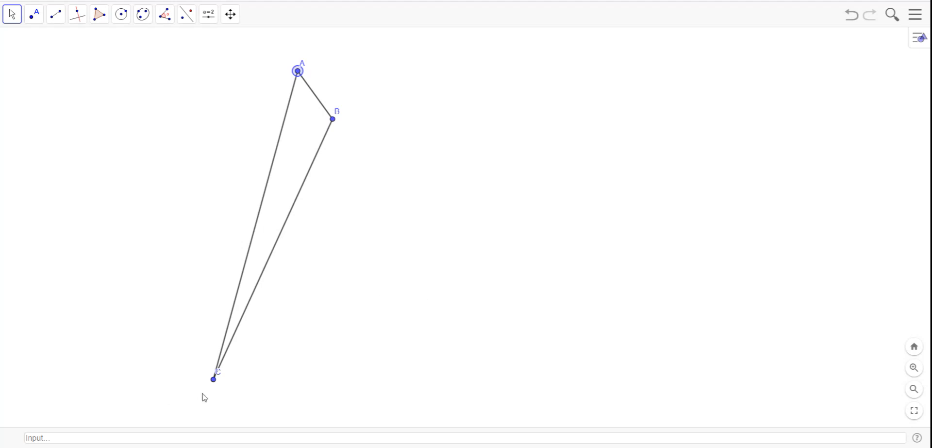
drag(215, 383, 262, 281)
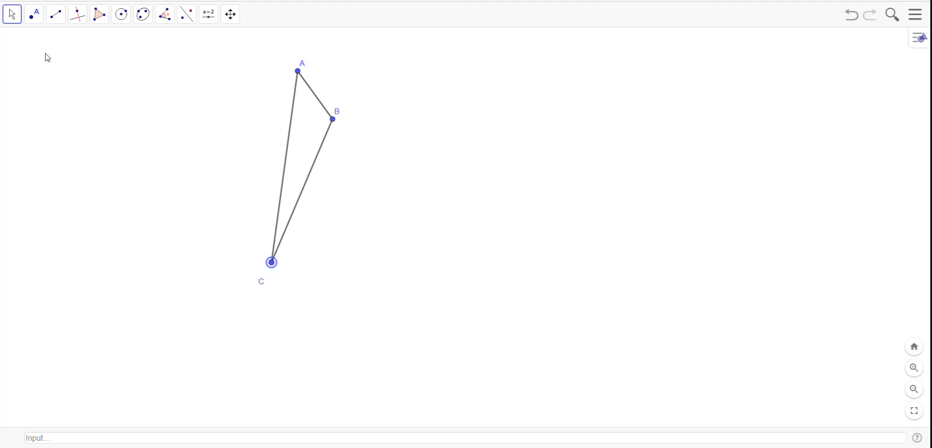
Draw a vector from D to E to the right of the triangle, sloping slightly downward.
click(58, 17)
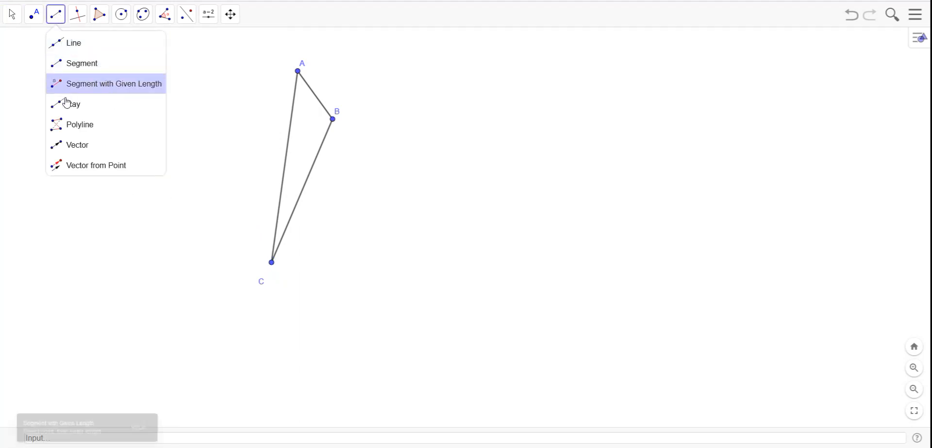
click(57, 151)
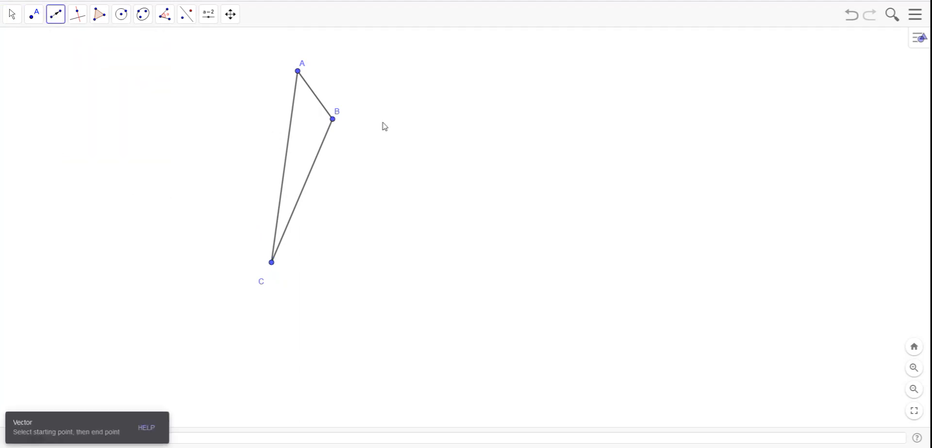
click(615, 65)
click(764, 92)
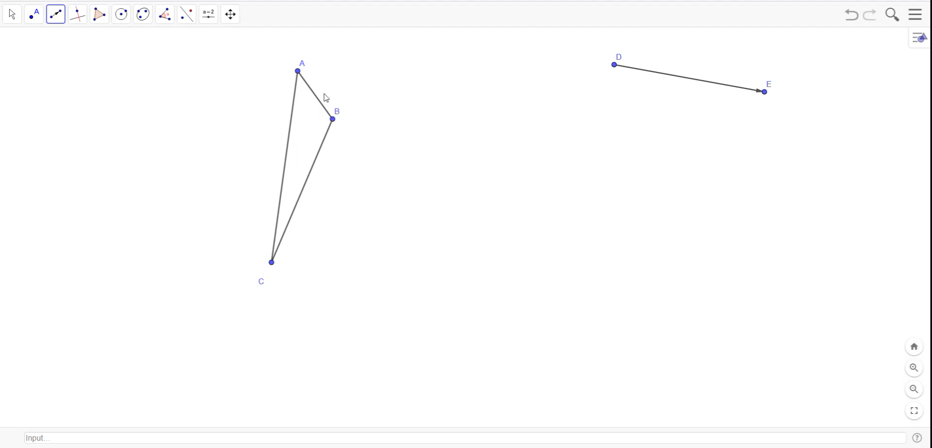
click(186, 22)
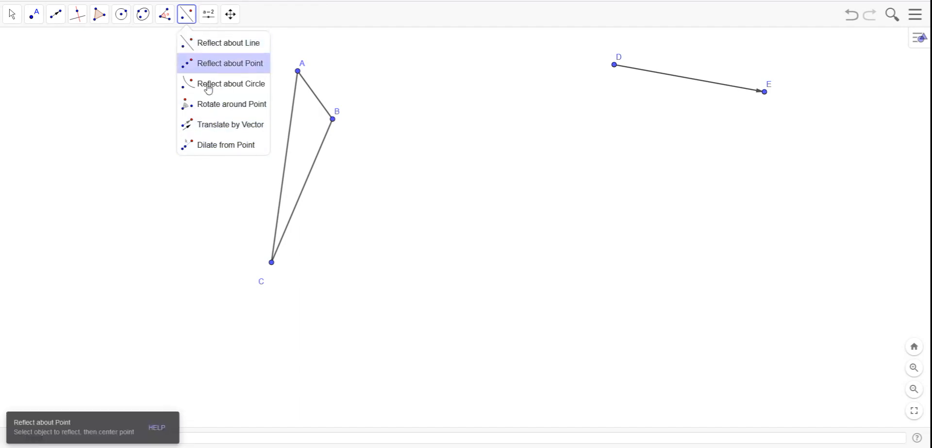
click(43, 59)
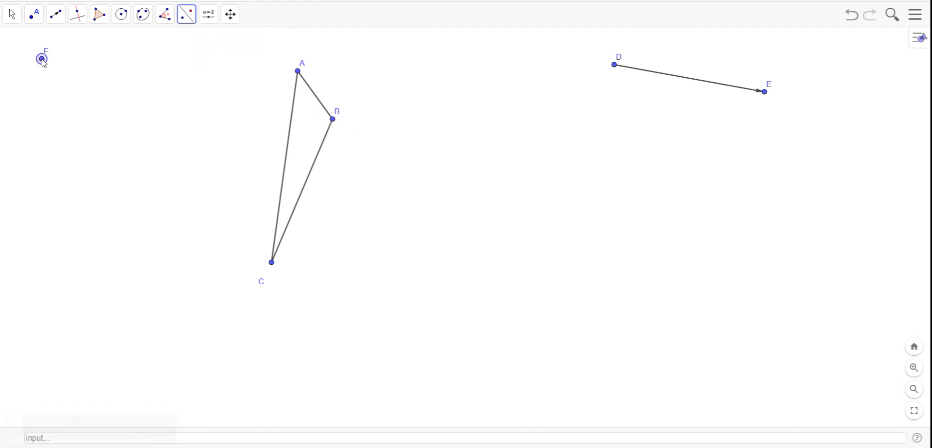
click(13, 14)
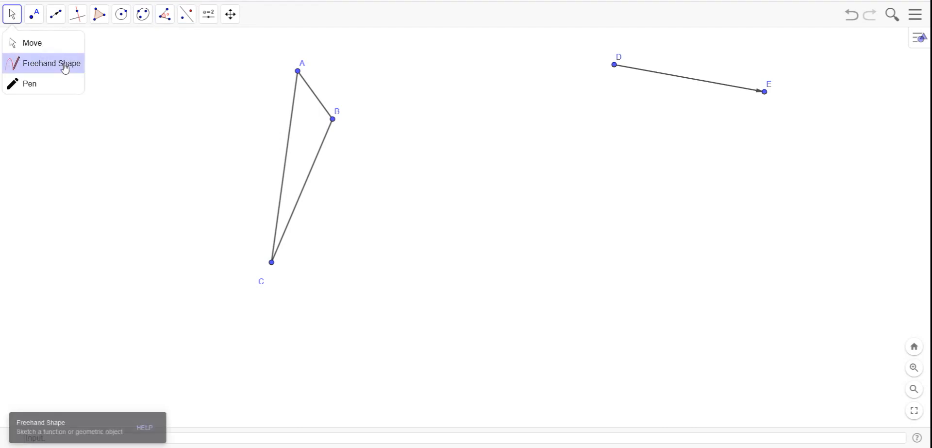
key(Delete)
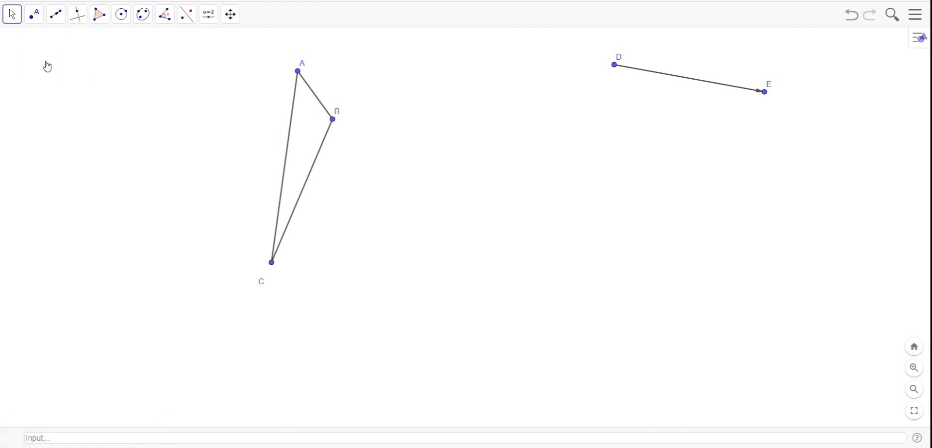
Translate point A by vector DE.
click(192, 17)
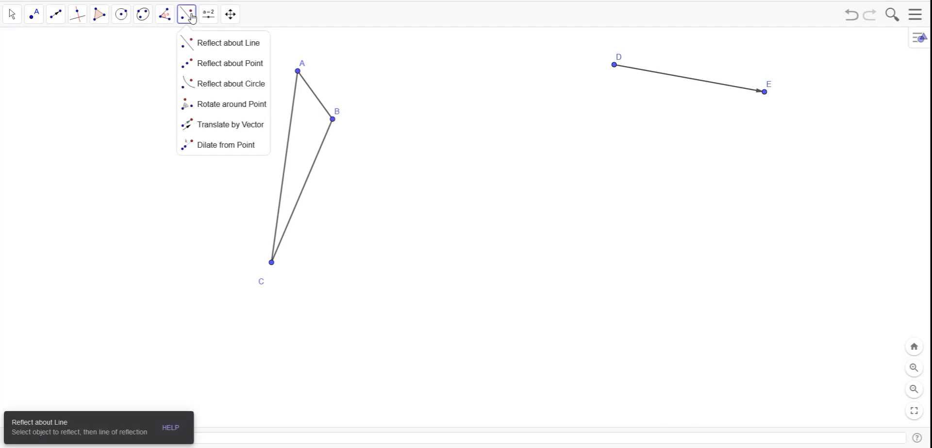
click(226, 125)
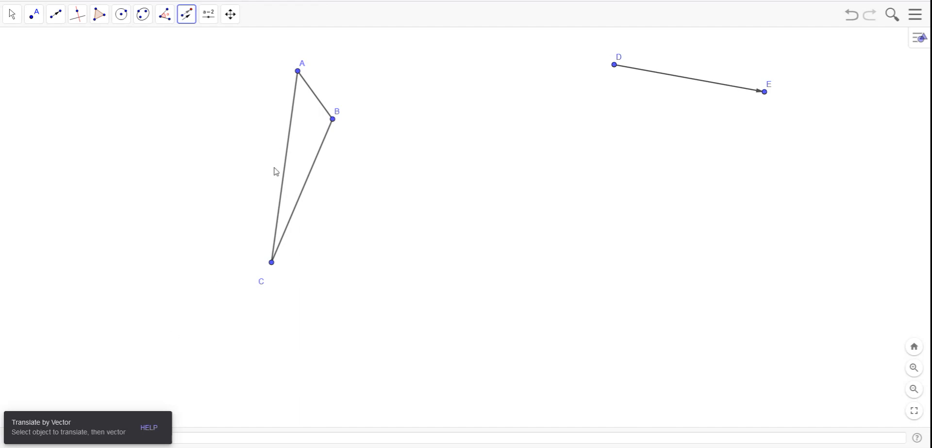
click(298, 72)
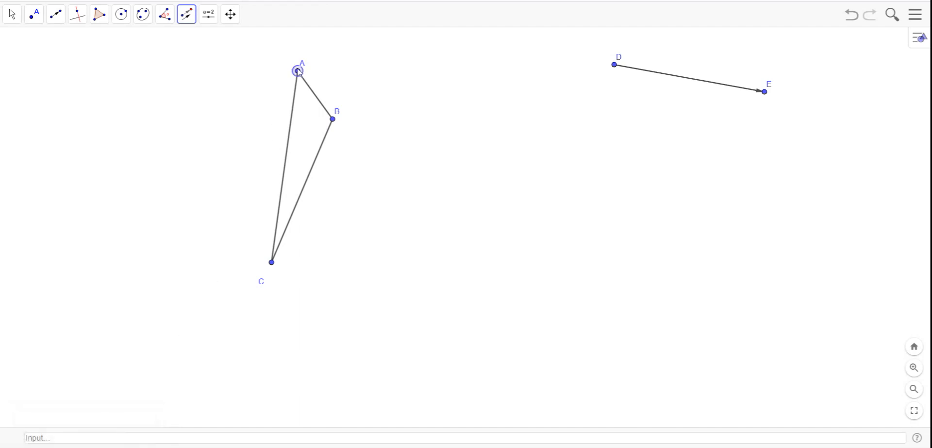
click(672, 78)
Draw a vector from point A to its translated image A'.
click(56, 16)
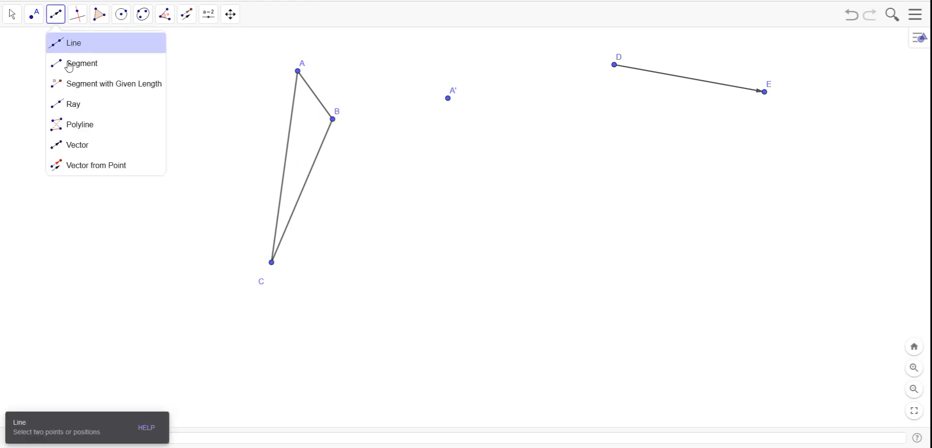
click(61, 145)
click(298, 71)
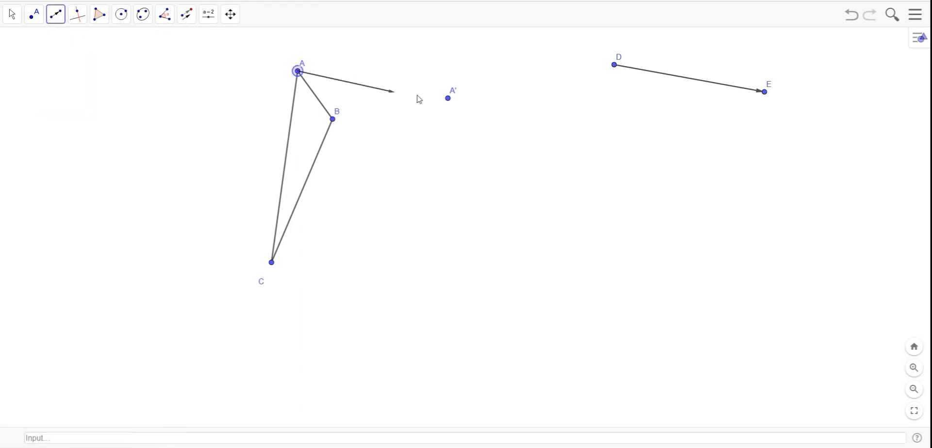
click(448, 98)
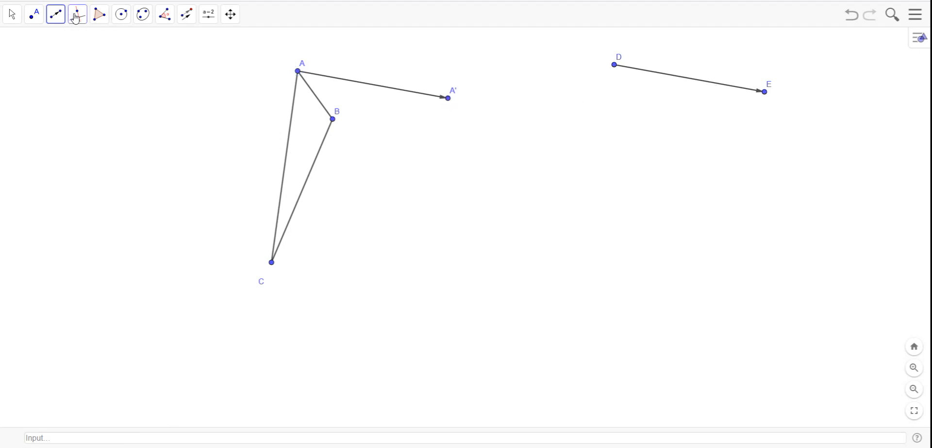
Connect A to D and A' to E with segments to complete the parallelogram.
click(50, 20)
click(73, 63)
click(299, 72)
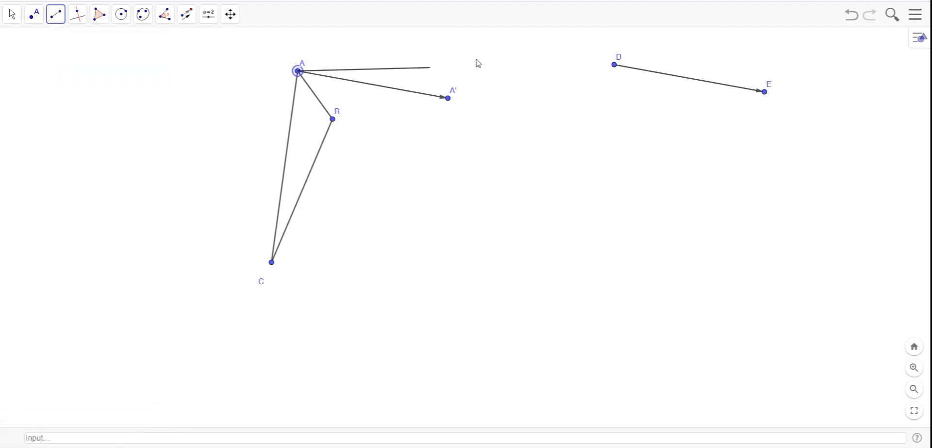
click(612, 66)
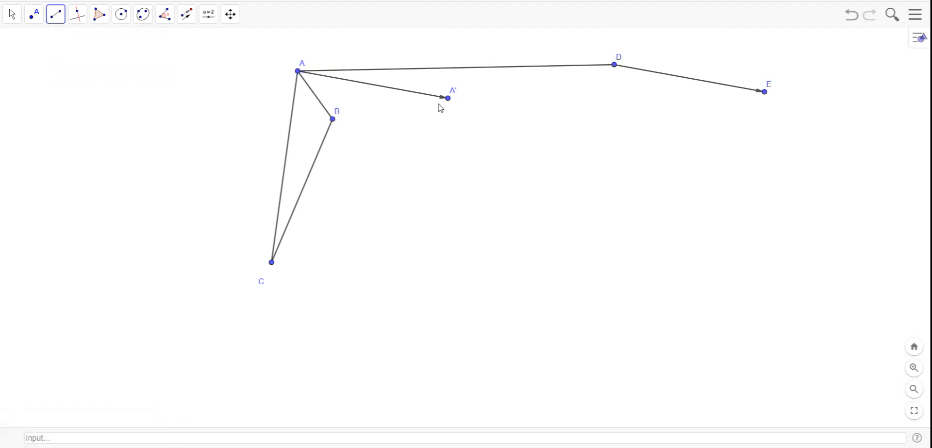
click(447, 98)
click(764, 91)
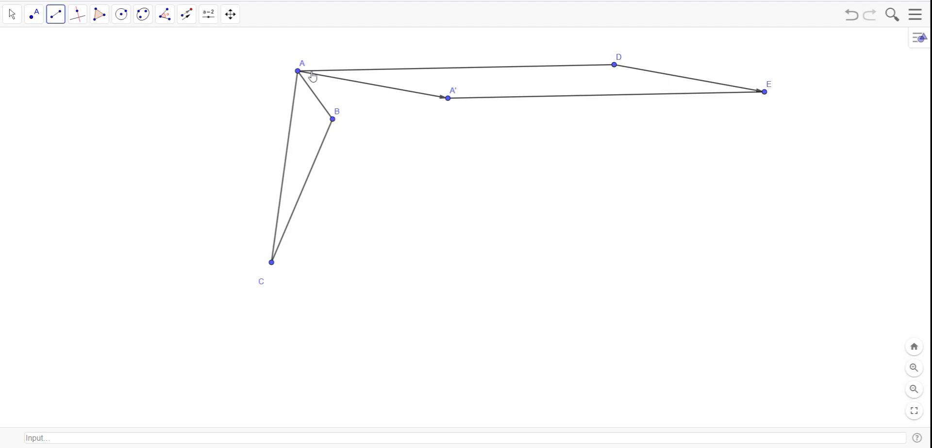
Translate the whole triangle ABC, with its sides and vertices, by vector DE.
click(189, 20)
click(201, 131)
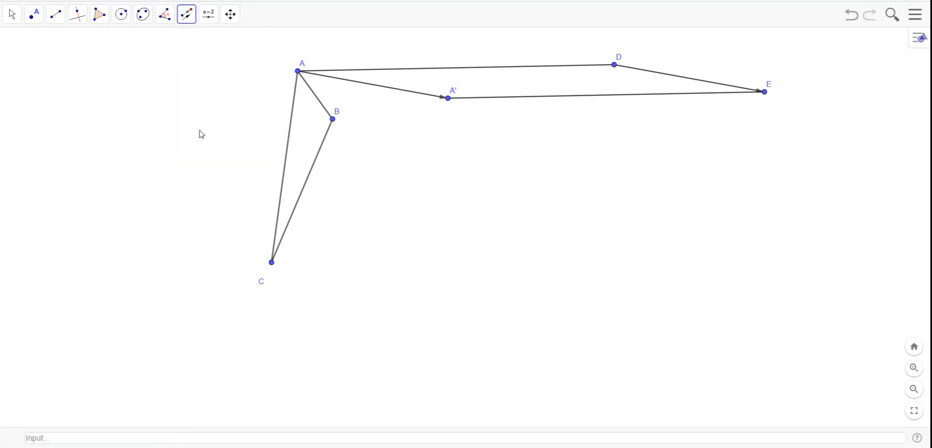
drag(236, 50, 351, 293)
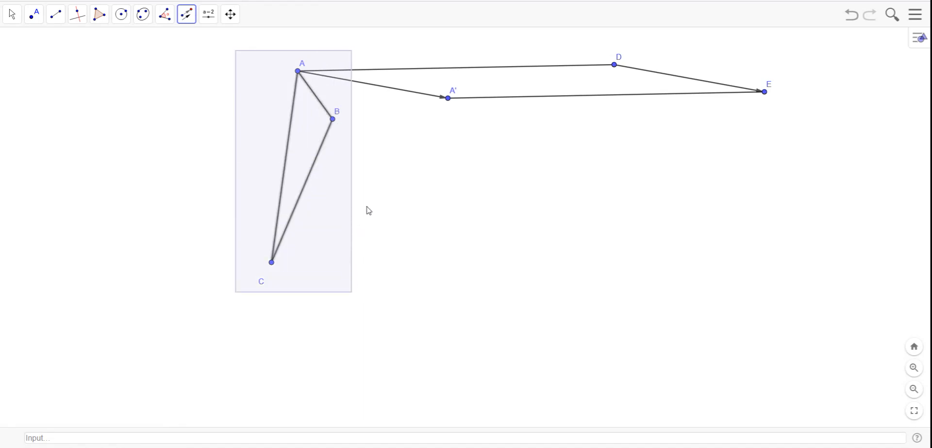
click(661, 78)
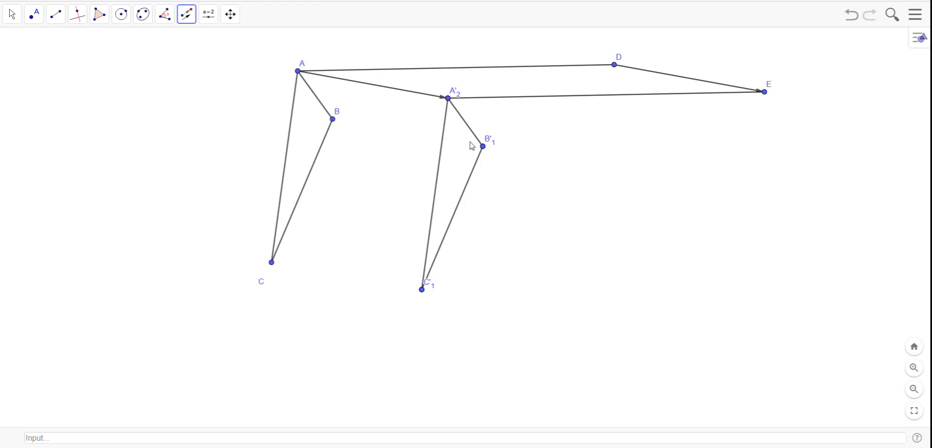
Separate the overlapping labels at the image of C and hide the duplicate points C'1 and C''.
drag(422, 289, 443, 306)
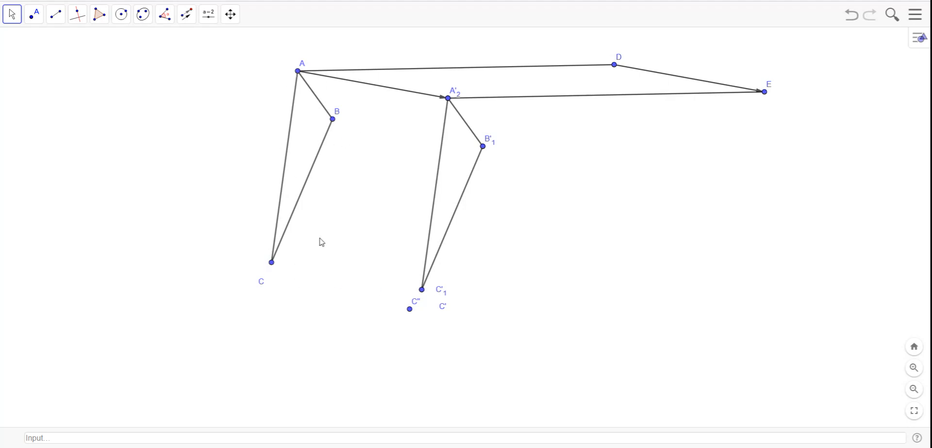
right_click(443, 299)
click(485, 328)
right_click(443, 308)
right_click(410, 307)
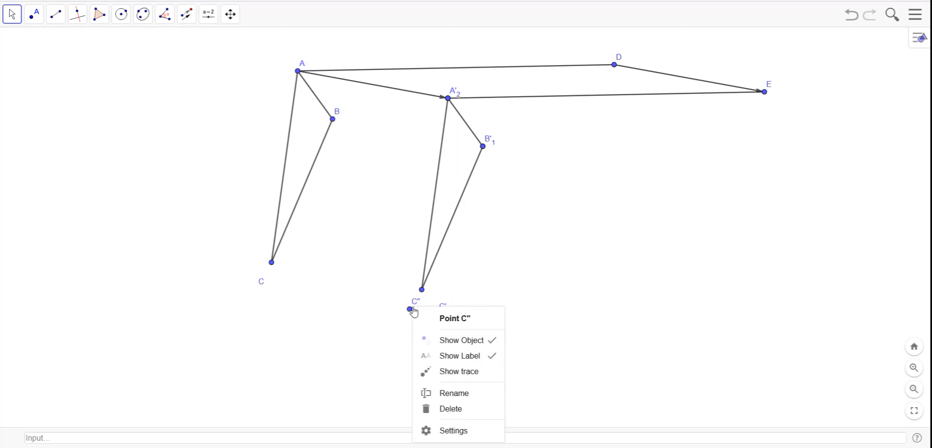
click(456, 340)
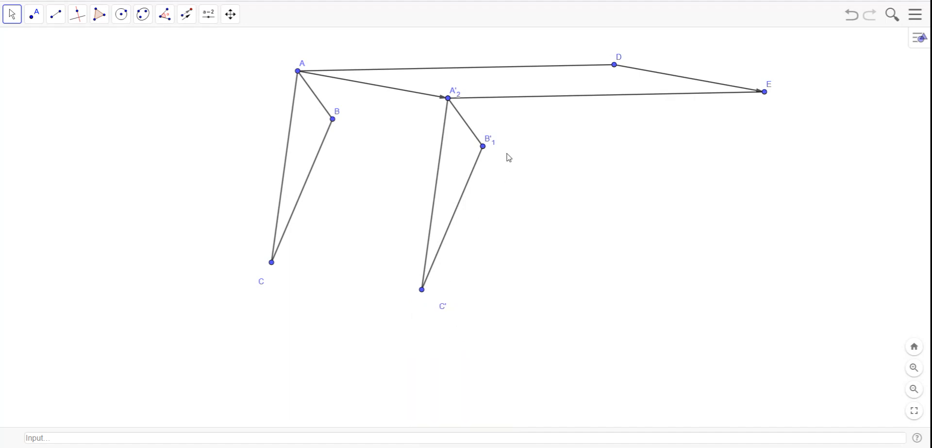
Separate the overlapping labels at the image of B and hide the duplicate point B'1.
drag(488, 140, 518, 133)
right_click(522, 136)
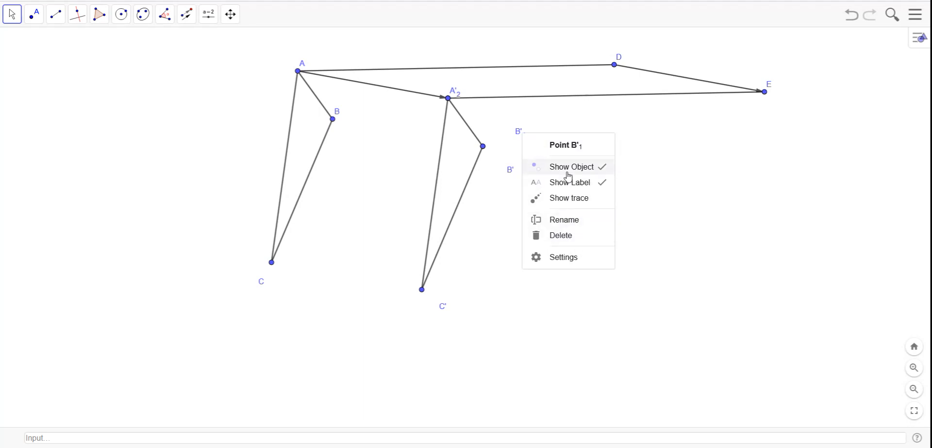
click(528, 176)
drag(506, 174, 508, 195)
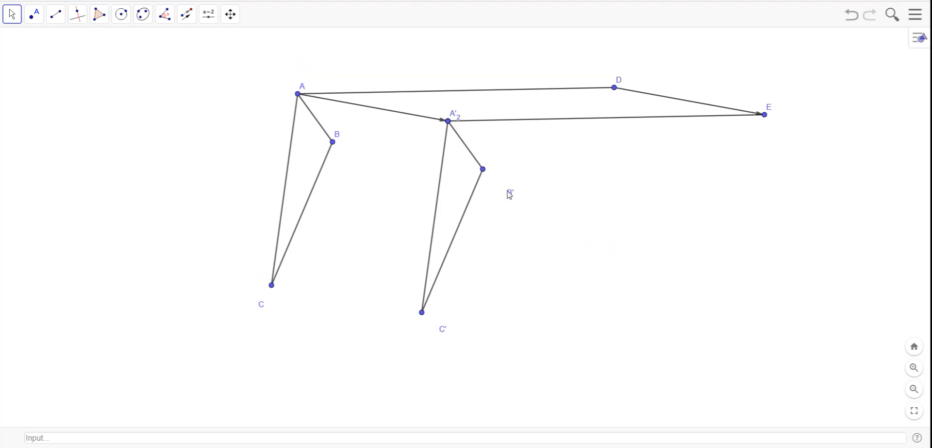
Separate the overlapping labels at the image of A and hide its duplicate points, including A'2, keeping only A'.
drag(460, 117, 473, 138)
right_click(472, 136)
click(528, 170)
right_click(428, 106)
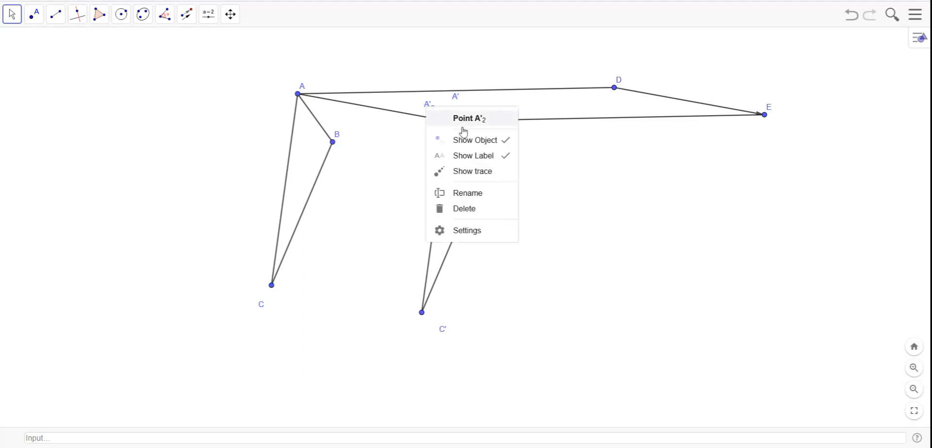
click(488, 138)
drag(459, 104, 456, 132)
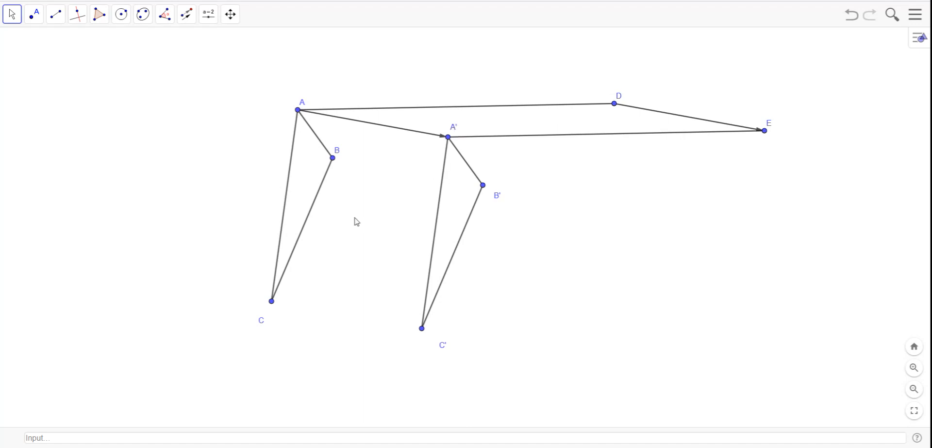
Draw a vector from vertex B to its translated image B'.
click(58, 14)
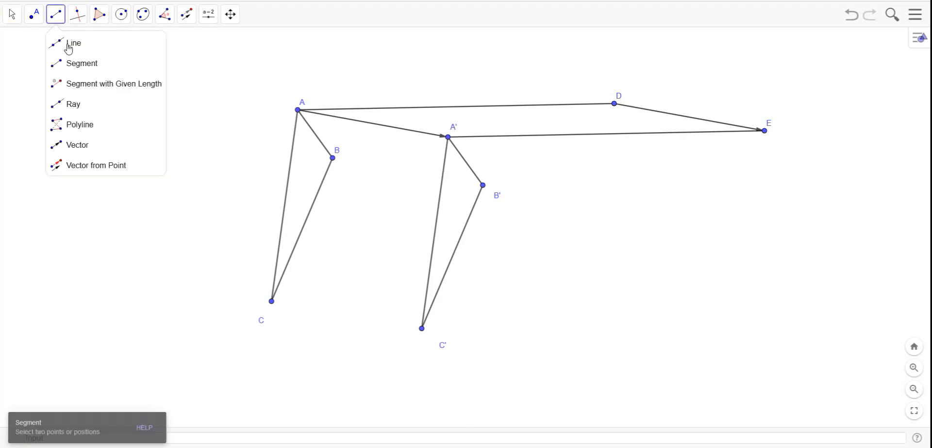
click(78, 144)
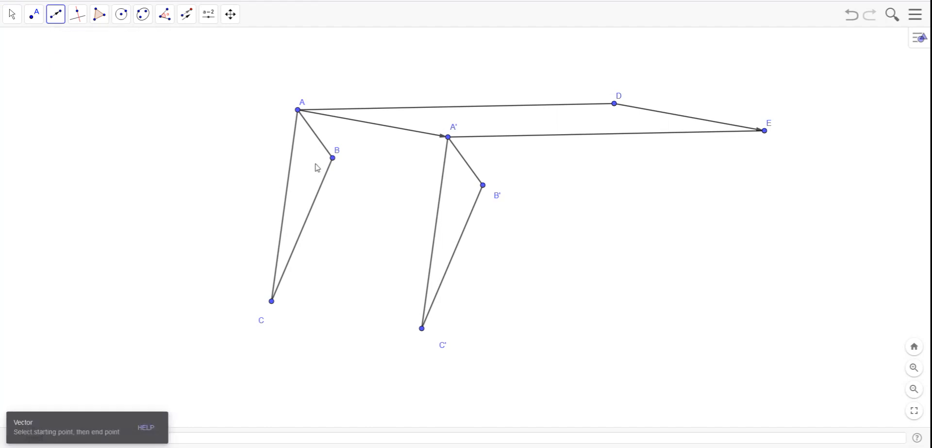
click(332, 157)
click(482, 185)
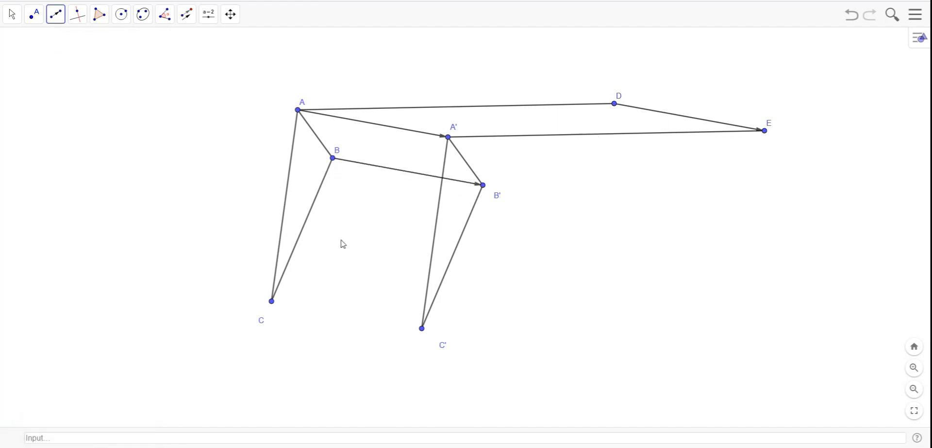
Draw a vector from vertex C to its translated image C' and return to the Move tool.
click(56, 14)
click(78, 124)
click(271, 302)
click(421, 334)
click(12, 14)
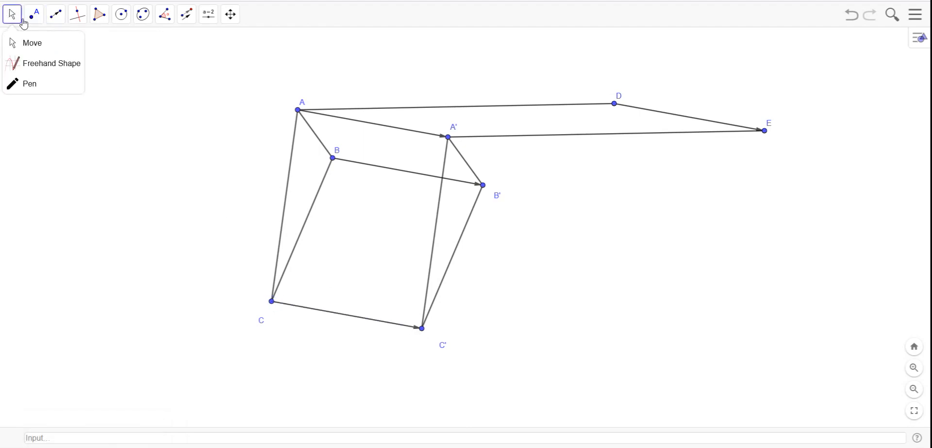
Color the three sides of the original triangle ABC blue.
click(345, 129)
click(320, 142)
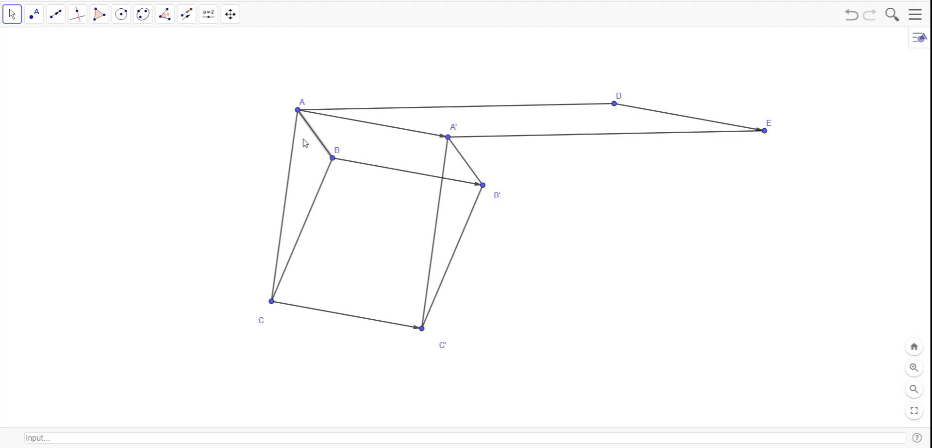
click(290, 168)
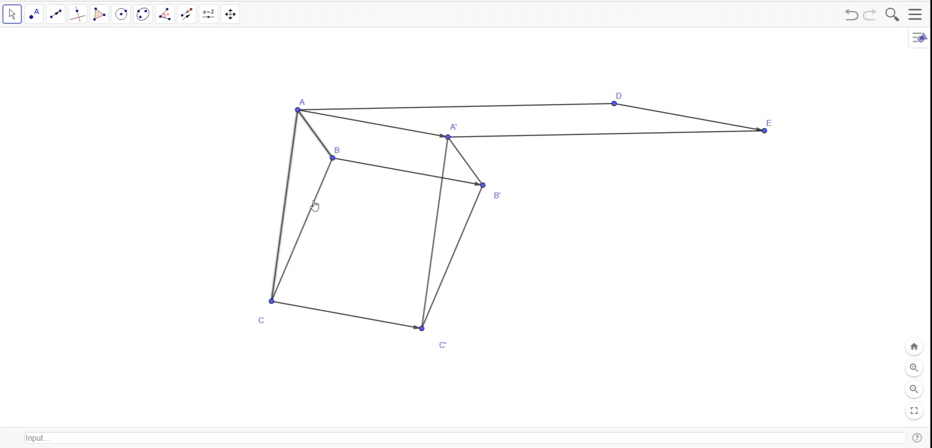
right_click(315, 207)
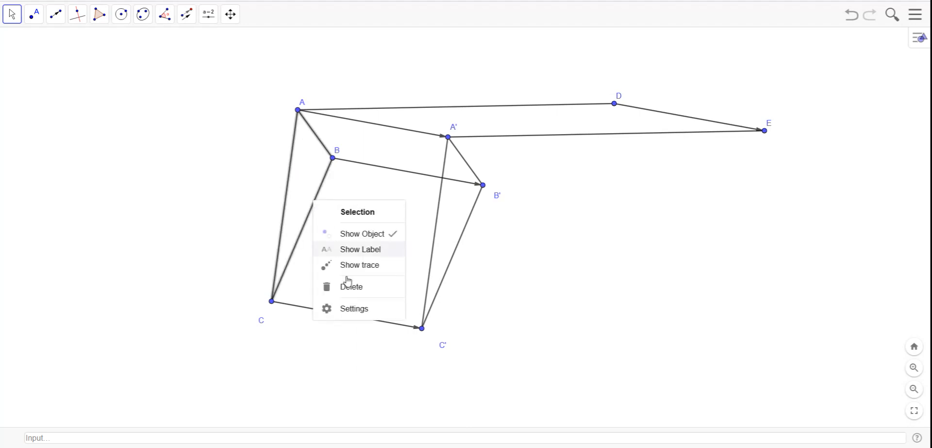
click(356, 311)
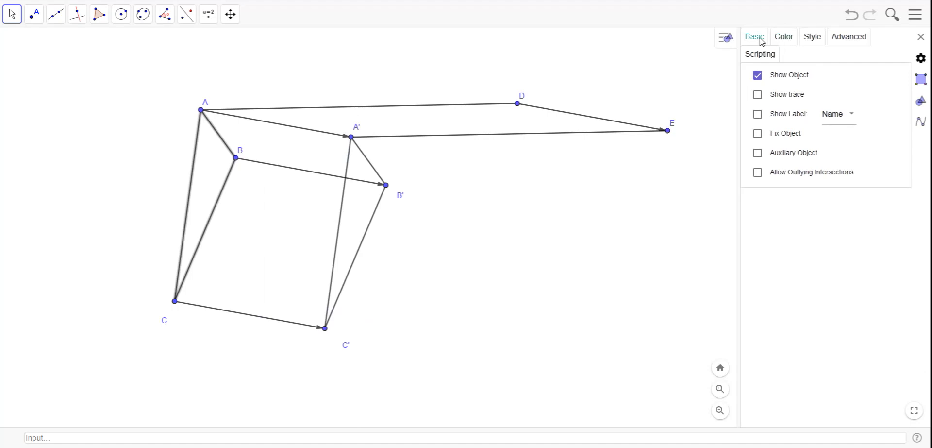
click(782, 37)
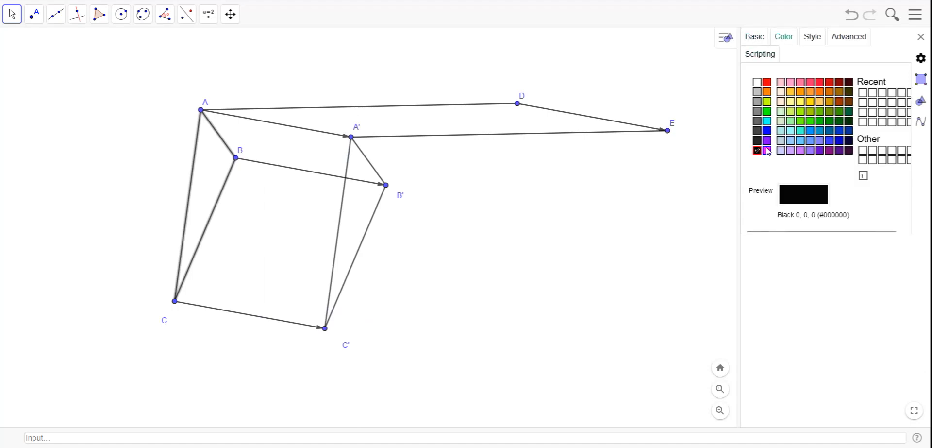
click(767, 131)
click(482, 231)
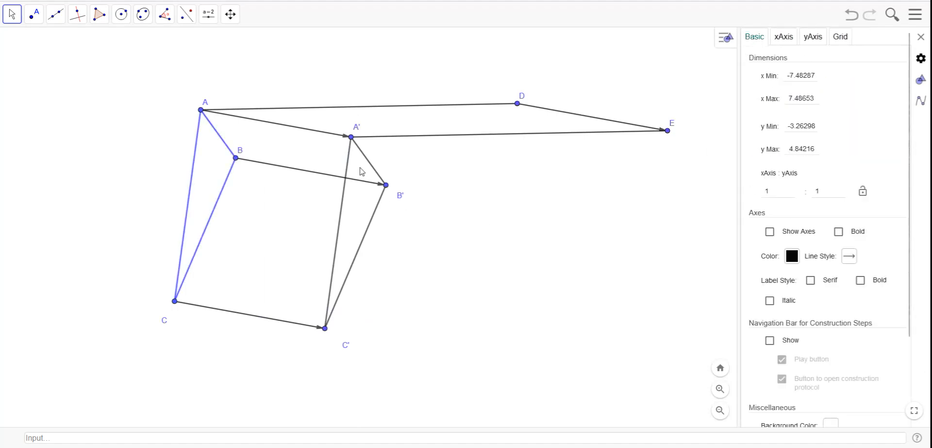
Color the three sides and the vertices A', B' and C' of the translated triangle red.
click(351, 137)
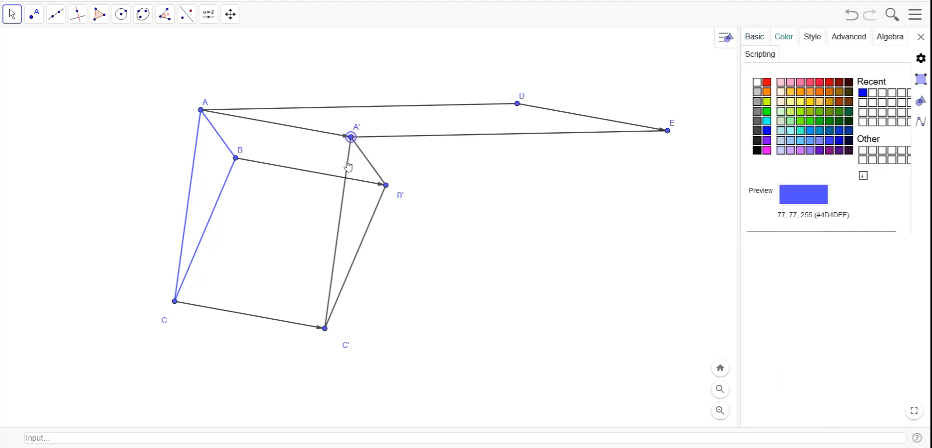
ctrl+click(348, 164)
ctrl+click(373, 167)
ctrl+click(386, 185)
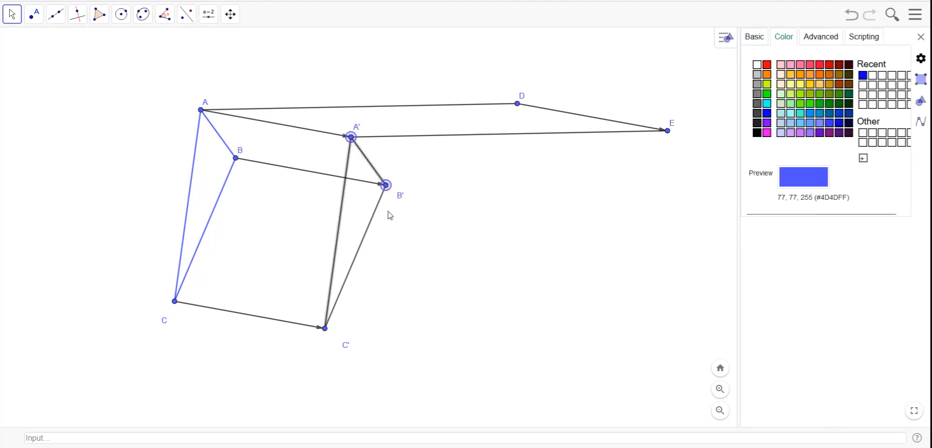
ctrl+click(369, 225)
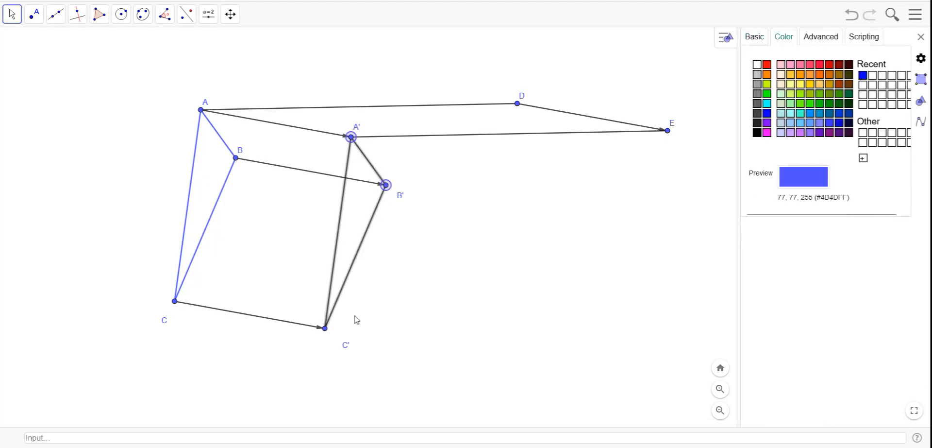
ctrl+click(325, 329)
click(767, 65)
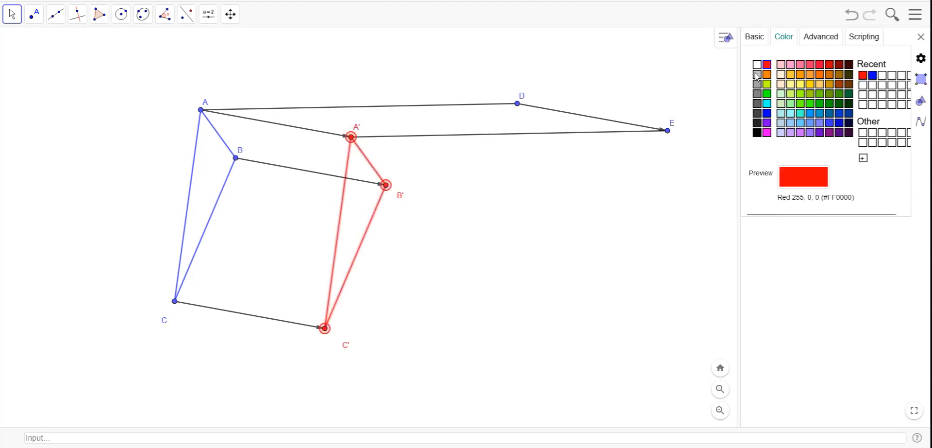
click(295, 197)
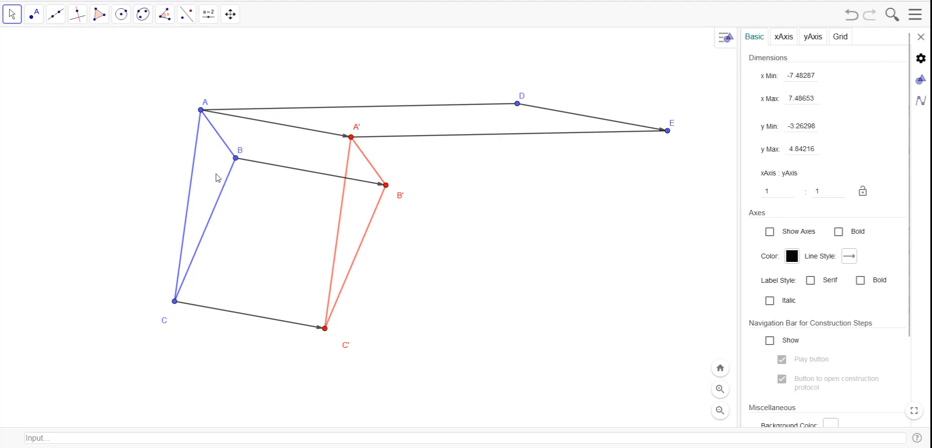
Color the translation vector DE and the vectors AA', BB' and CC' dark green.
click(320, 134)
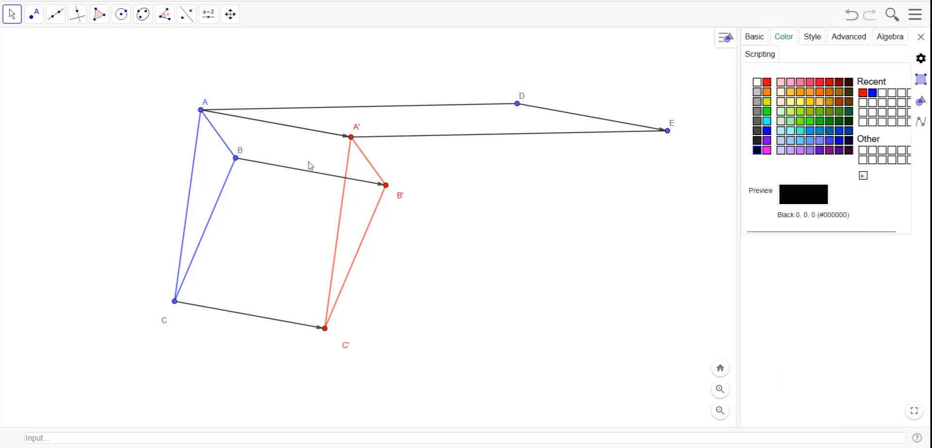
click(253, 139)
click(282, 127)
click(840, 122)
click(526, 223)
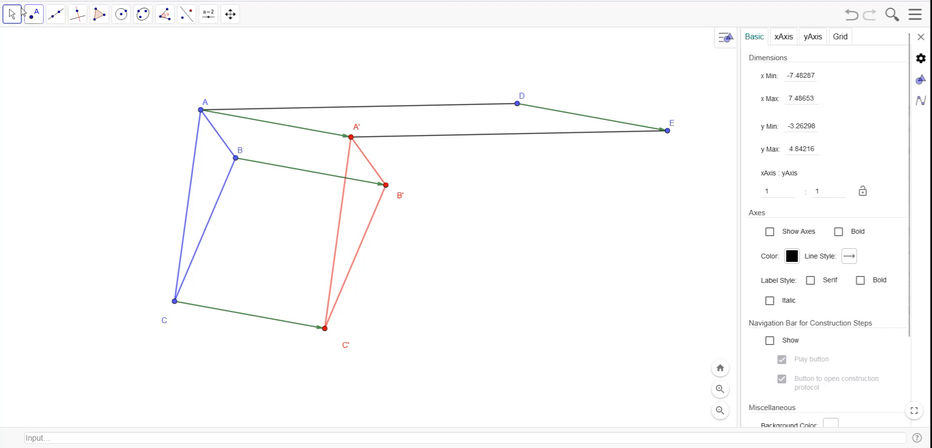
Collapse the translation vector by moving its endpoint E onto D, and stretch it back out.
drag(668, 130, 520, 108)
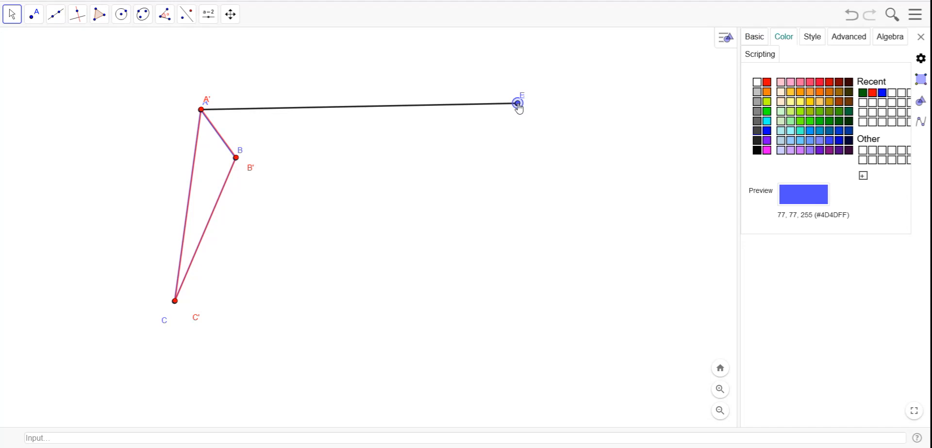
drag(520, 109, 672, 146)
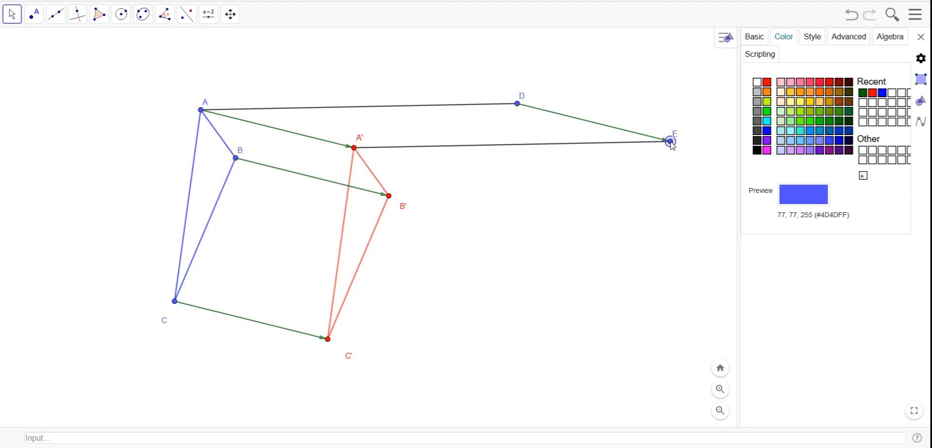
Display the major gridlines in the graphics view while leaving the axes hidden.
right_click(562, 225)
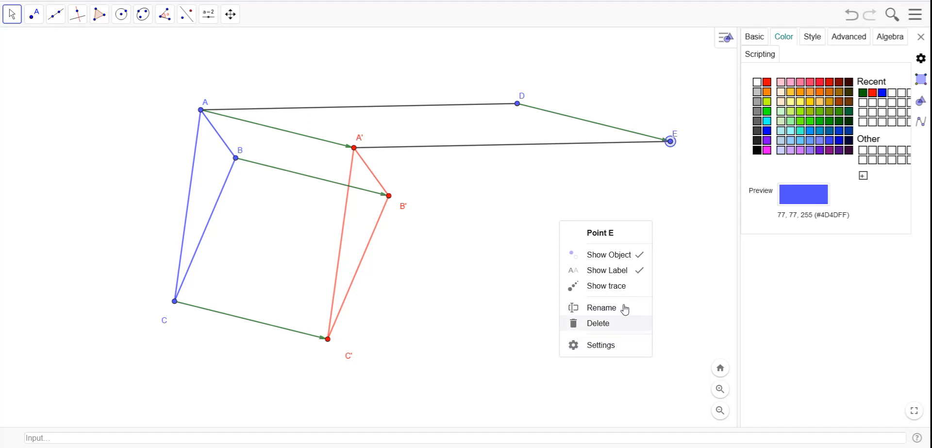
click(520, 213)
right_click(563, 228)
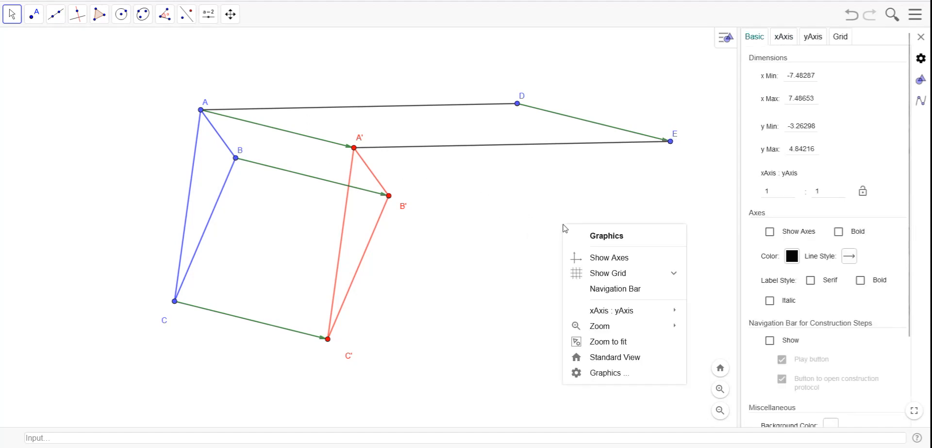
click(609, 260)
right_click(577, 224)
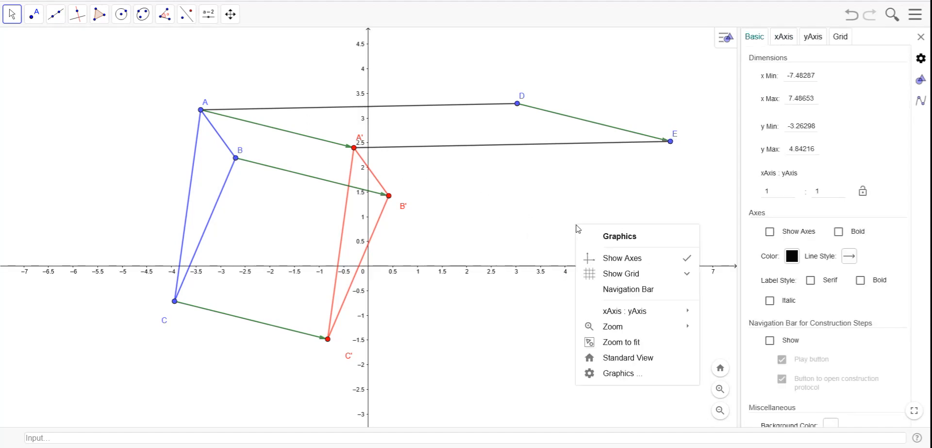
click(611, 273)
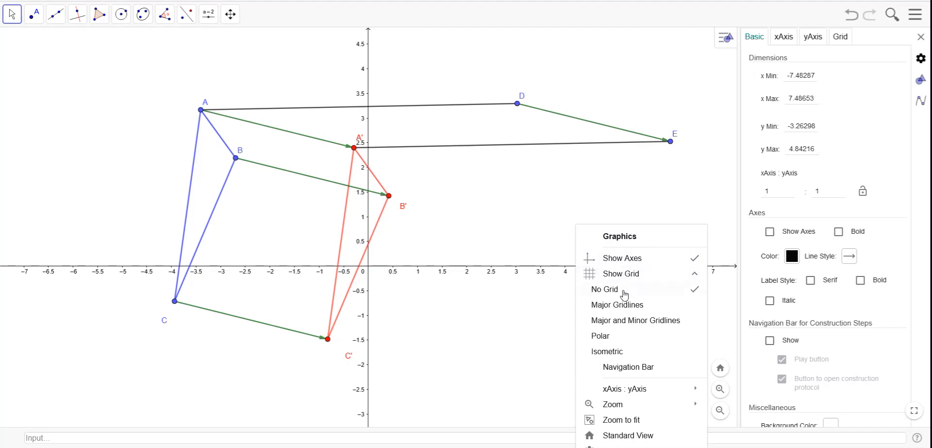
click(610, 305)
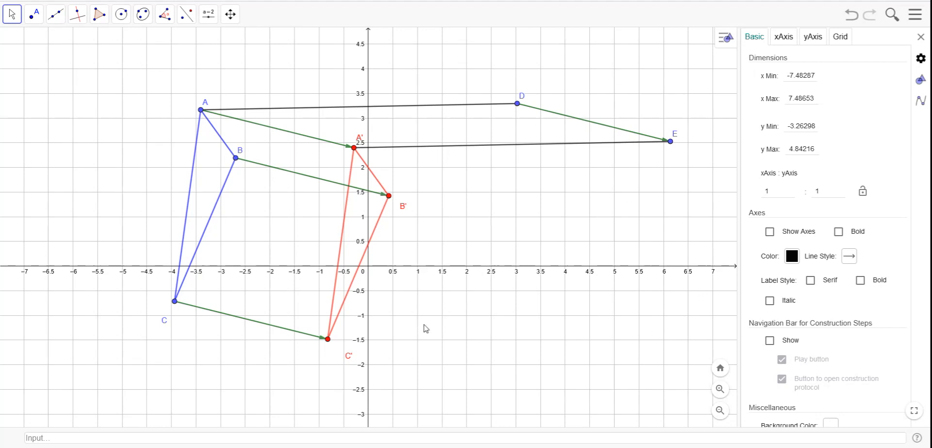
right_click(535, 216)
click(579, 247)
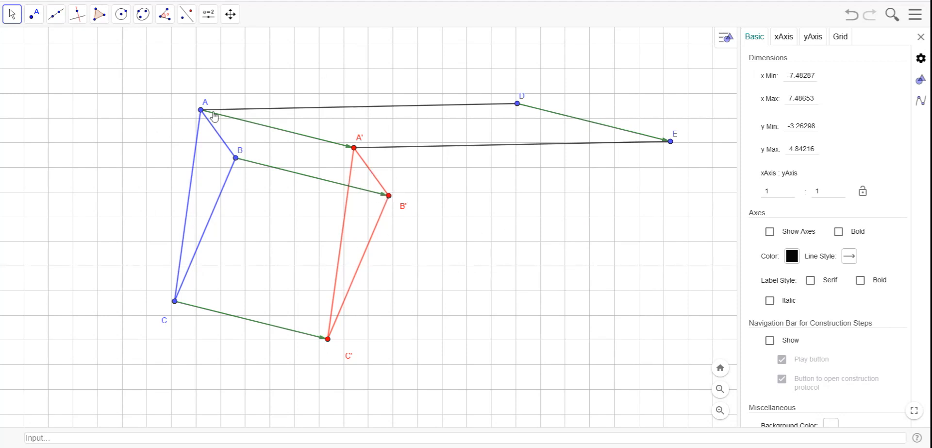
Move points D and E of the translation vector onto nearby grid intersections.
click(354, 147)
click(523, 98)
drag(518, 104, 518, 95)
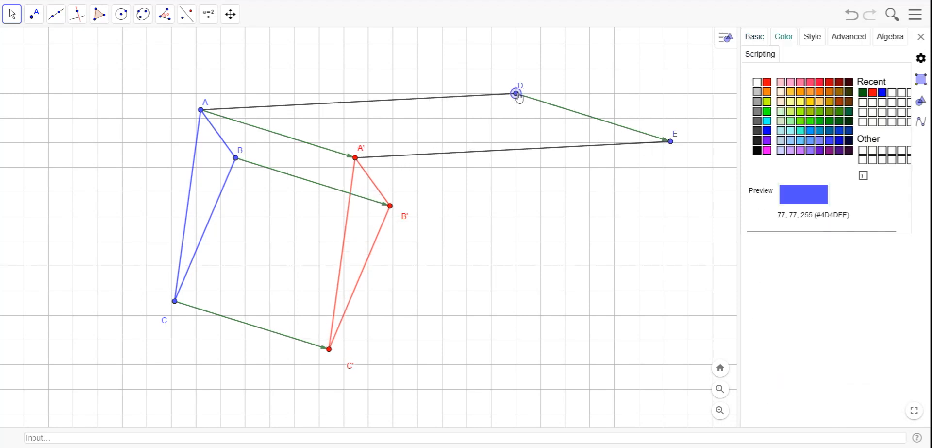
drag(670, 142, 690, 144)
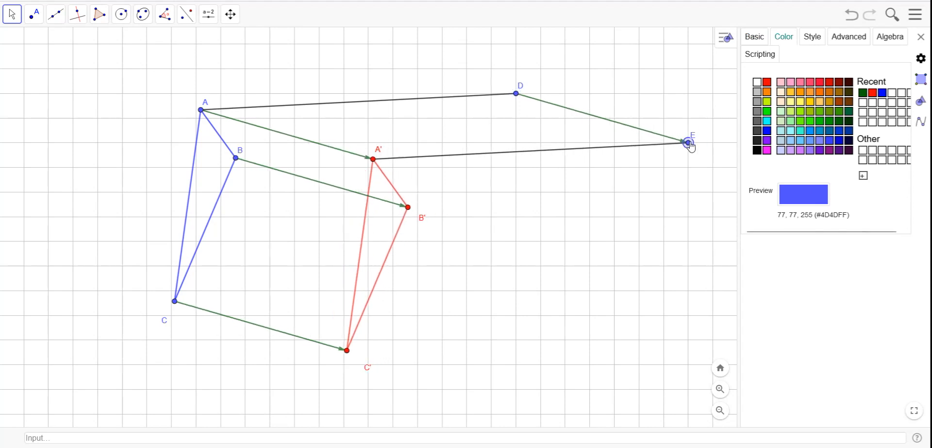
Move the vertices A, B and C of the original triangle onto nearby grid intersections.
drag(200, 110, 196, 93)
drag(236, 158, 245, 143)
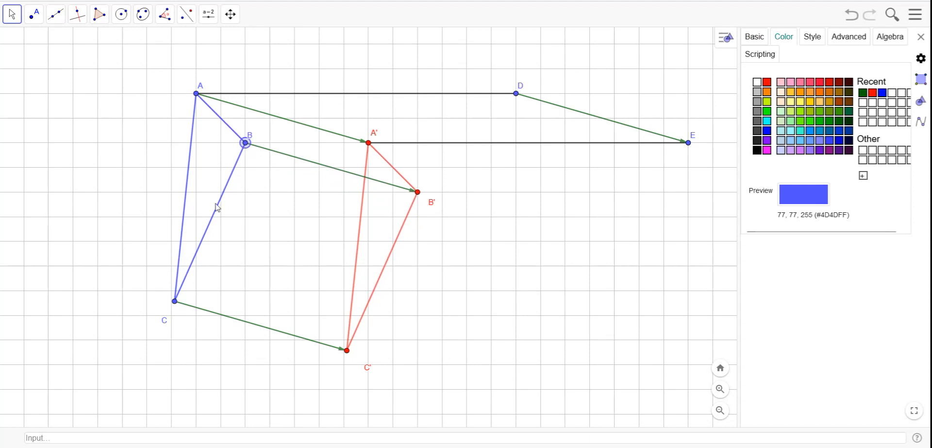
drag(175, 301, 172, 315)
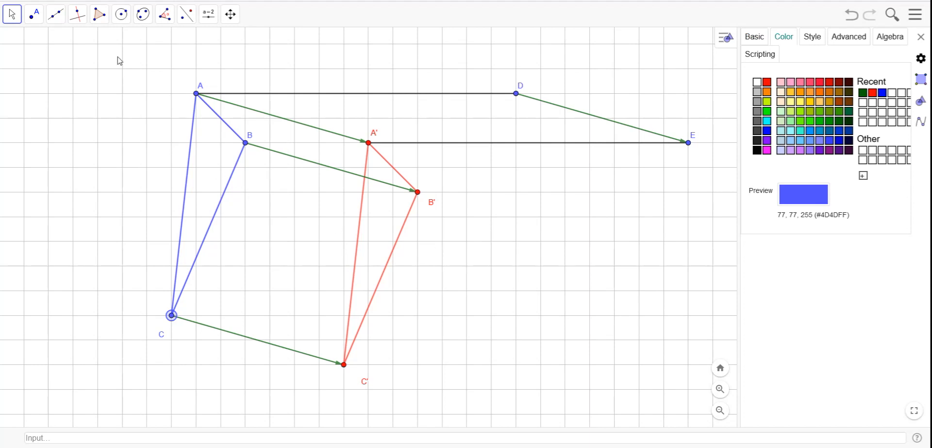
Place a new point on side AC of the original triangle, in its upper part, and return to the Move tool.
click(33, 14)
mouse_move(56, 14)
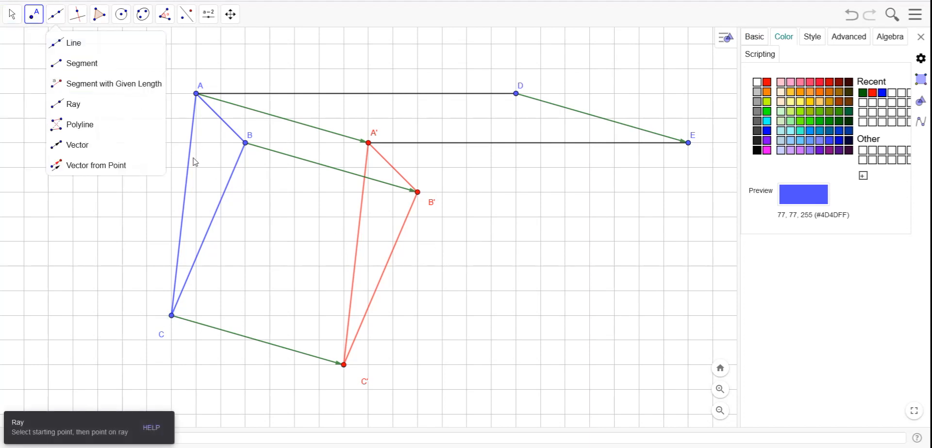
click(190, 155)
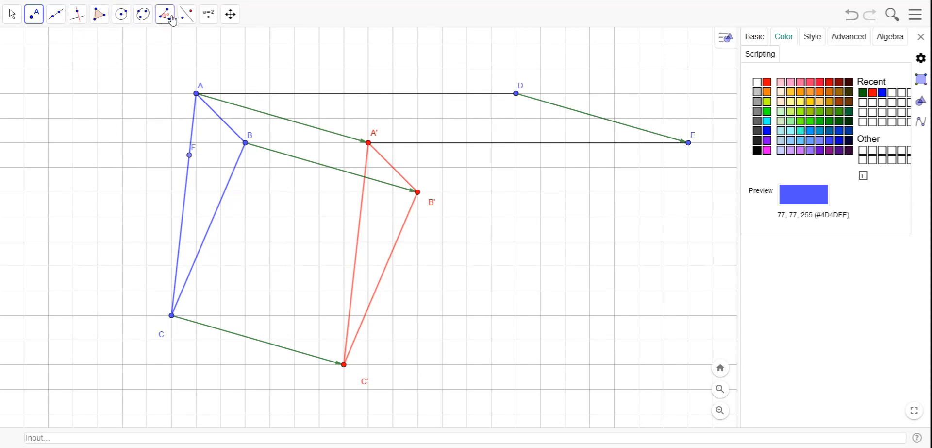
click(13, 17)
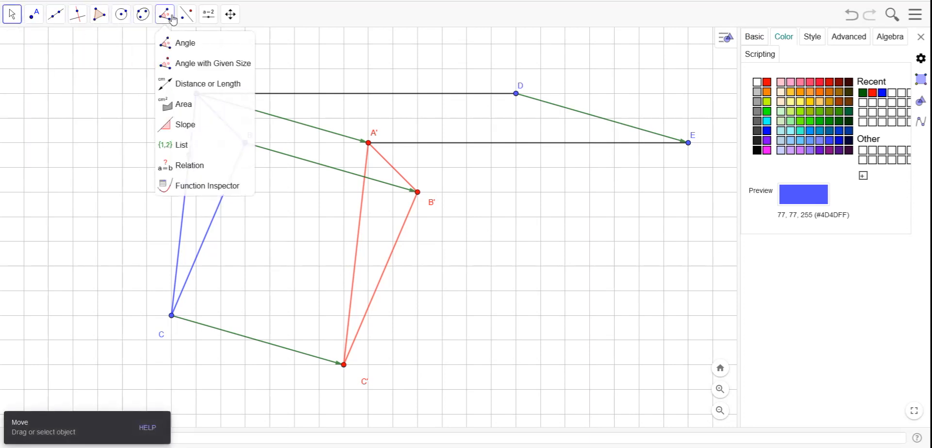
Translate point F on side AC by the vector DE.
mouse_move(185, 21)
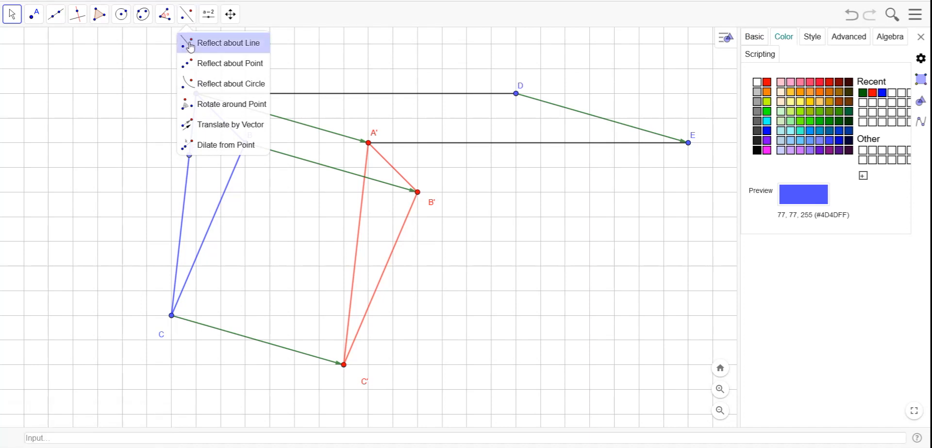
click(194, 131)
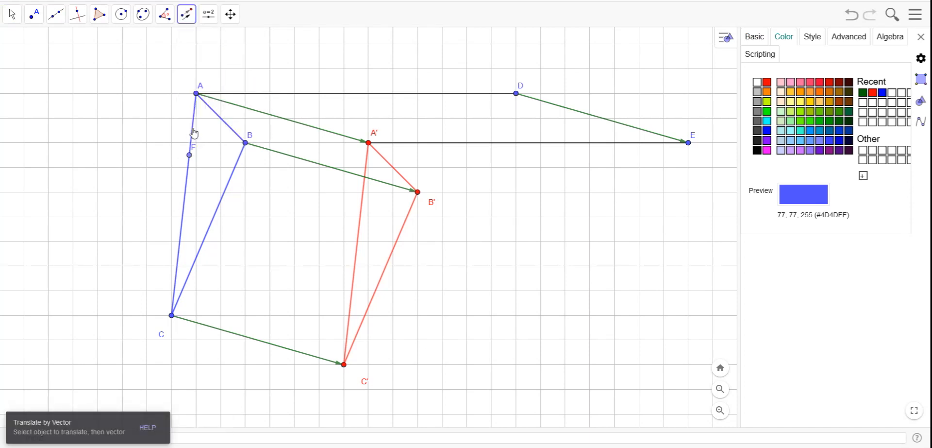
click(190, 155)
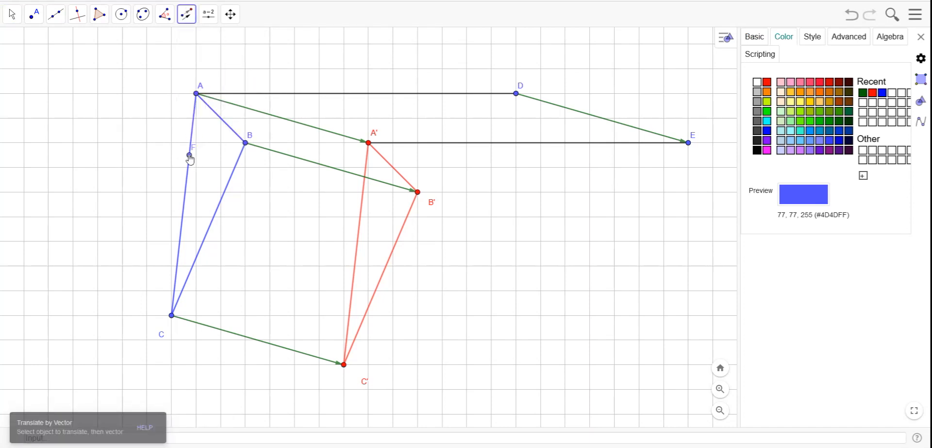
click(578, 113)
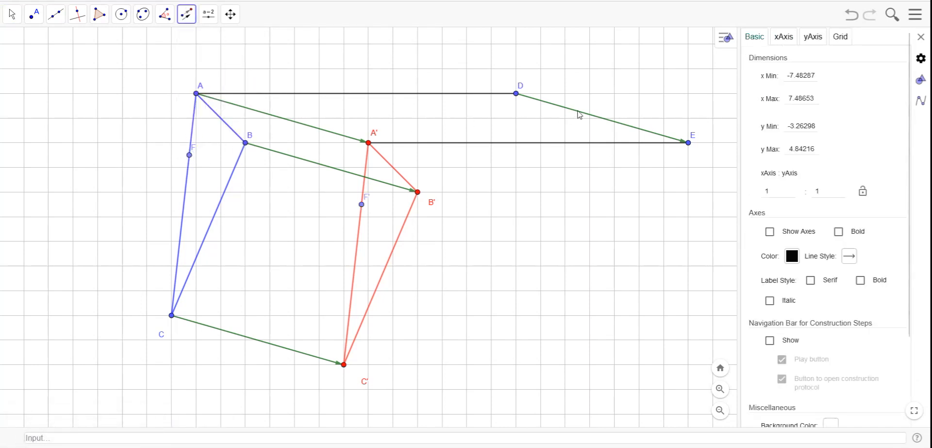
Draw a vector from point F to its translated image F' and return to the Move tool.
click(56, 15)
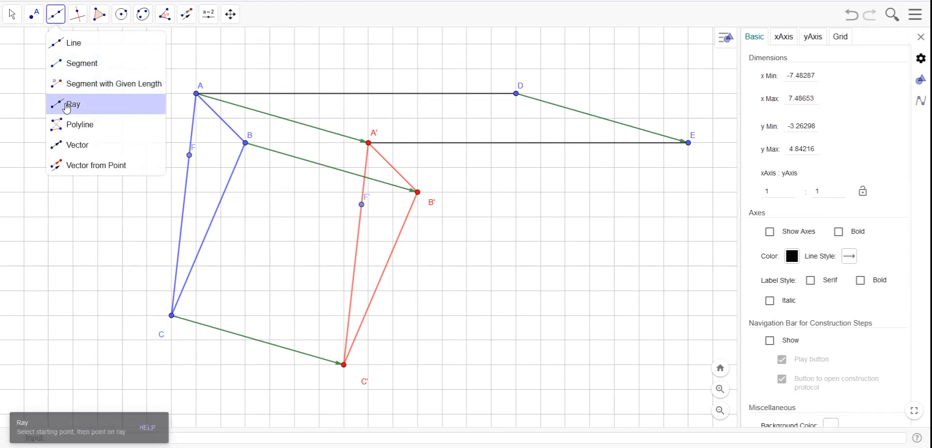
click(73, 144)
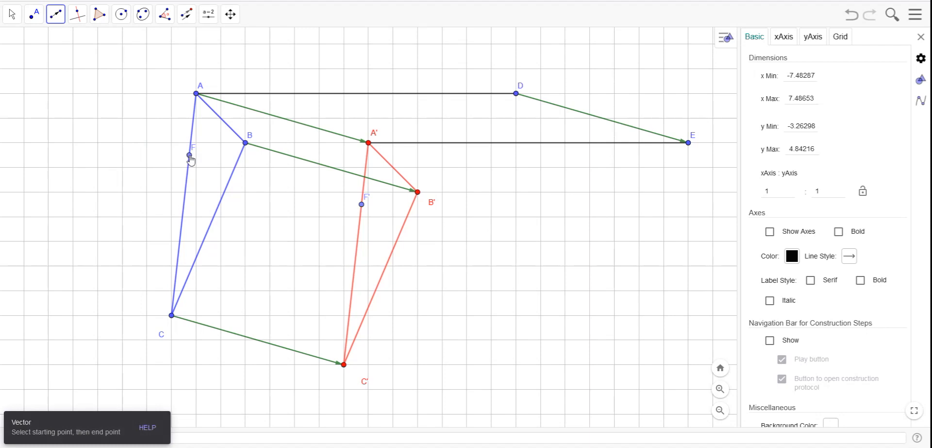
click(189, 154)
click(362, 205)
click(21, 15)
click(34, 14)
click(12, 14)
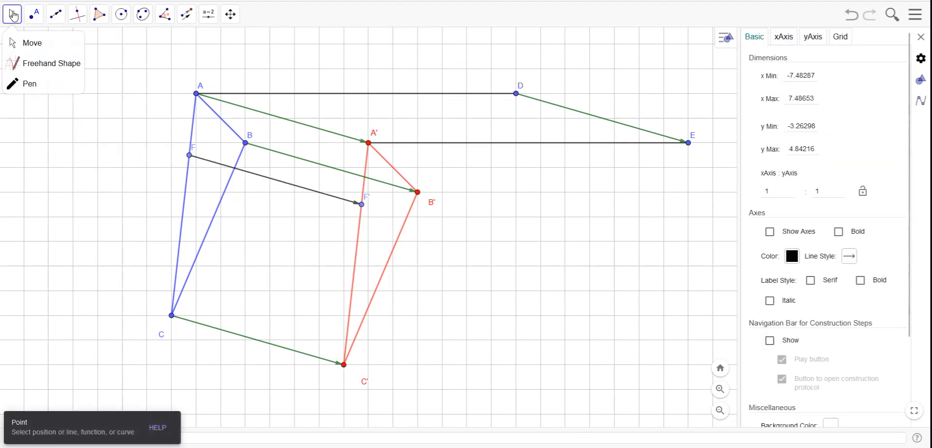
Color point F' red and the vector from F to F' dark green.
click(362, 204)
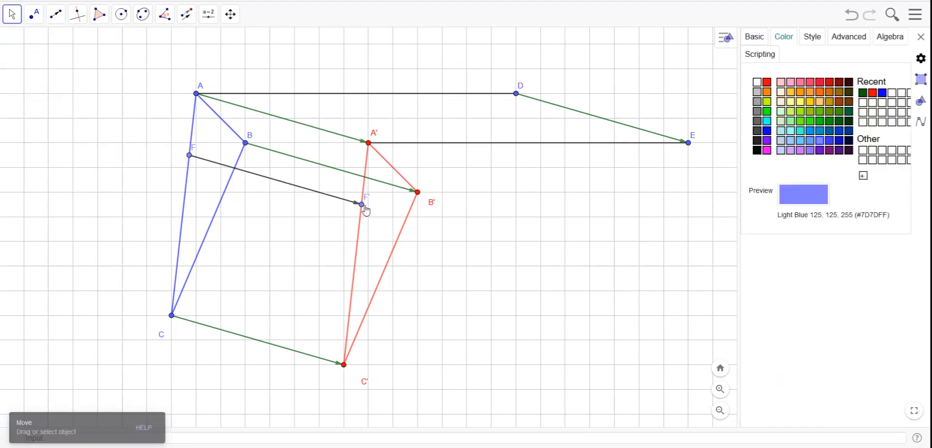
click(767, 83)
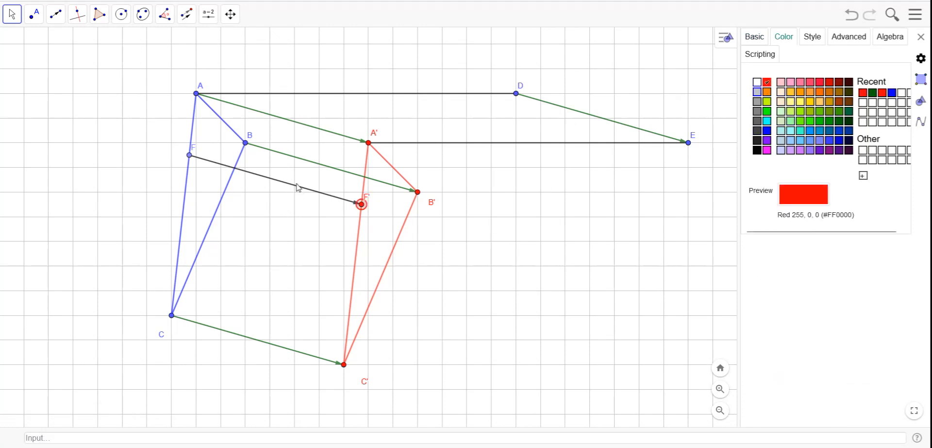
click(296, 189)
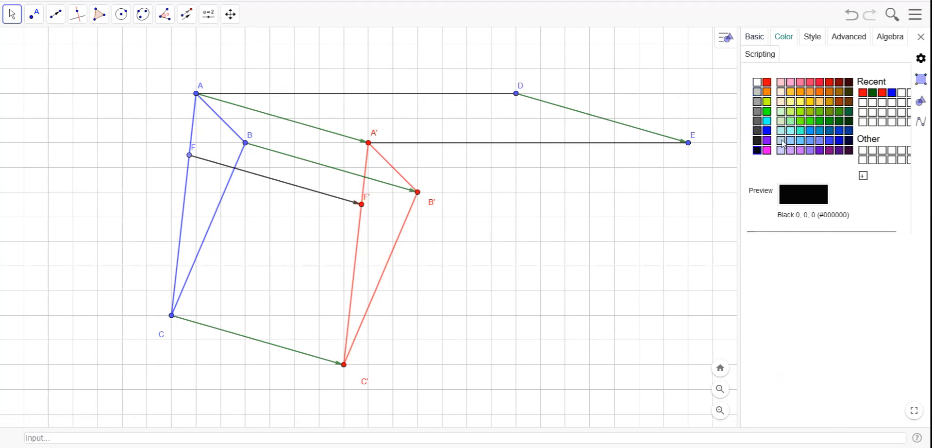
click(872, 93)
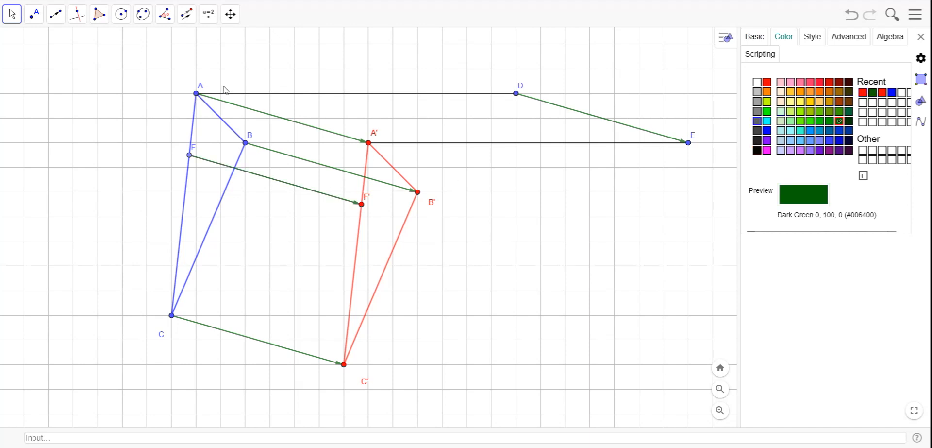
Move point F back and forth along side AC, leaving it slightly below the side's middle.
click(34, 14)
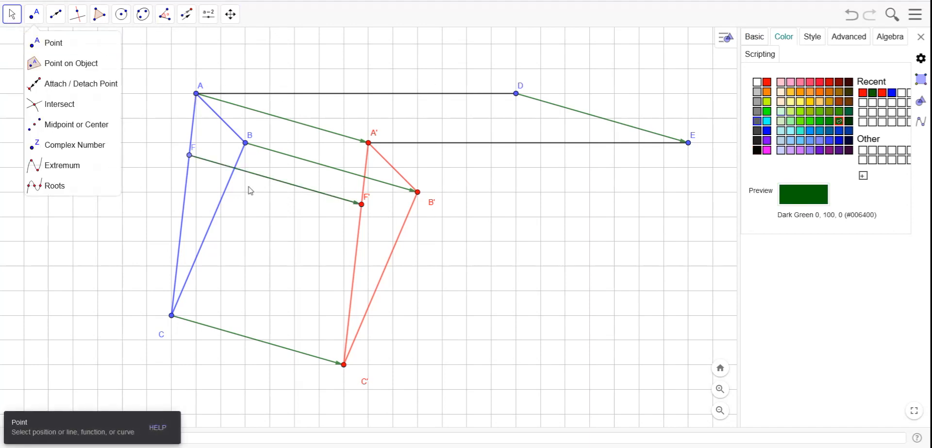
drag(190, 155, 197, 171)
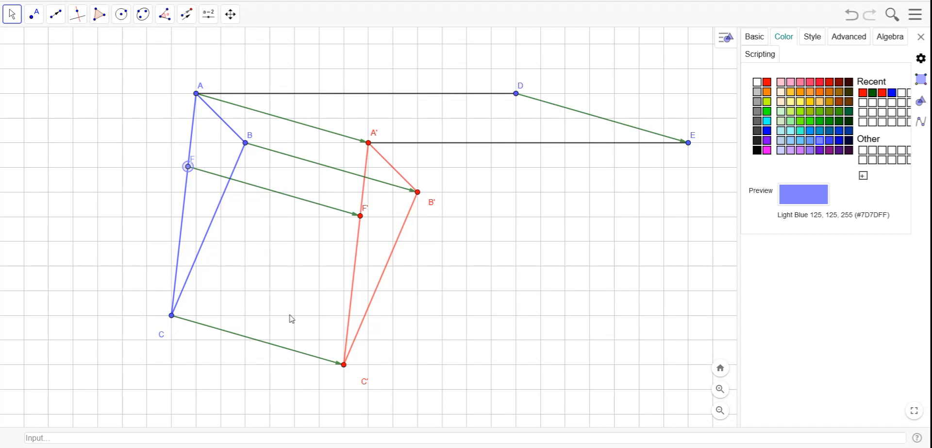
drag(189, 170, 252, 258)
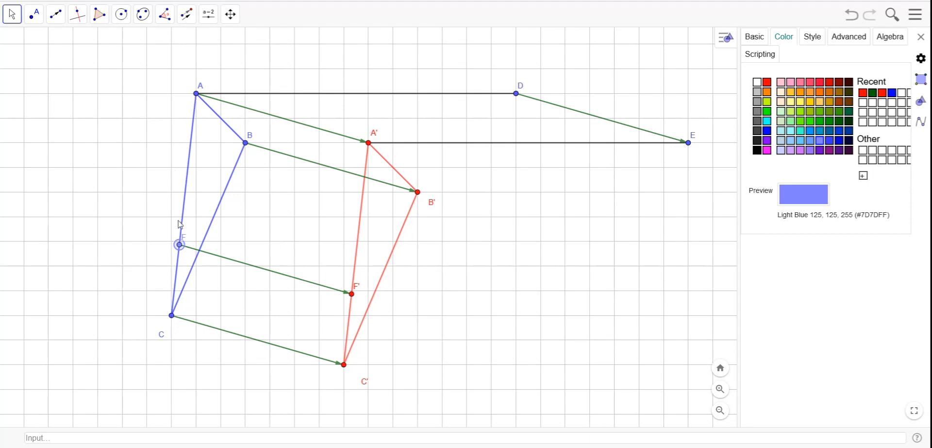
drag(178, 244, 192, 230)
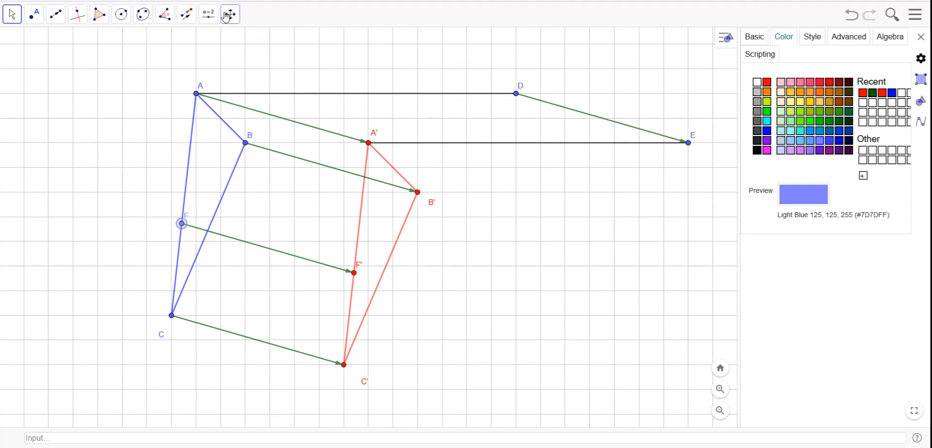
Create a number slider c above the original triangle with minimum -20, maximum 20 and increment .1.
click(209, 14)
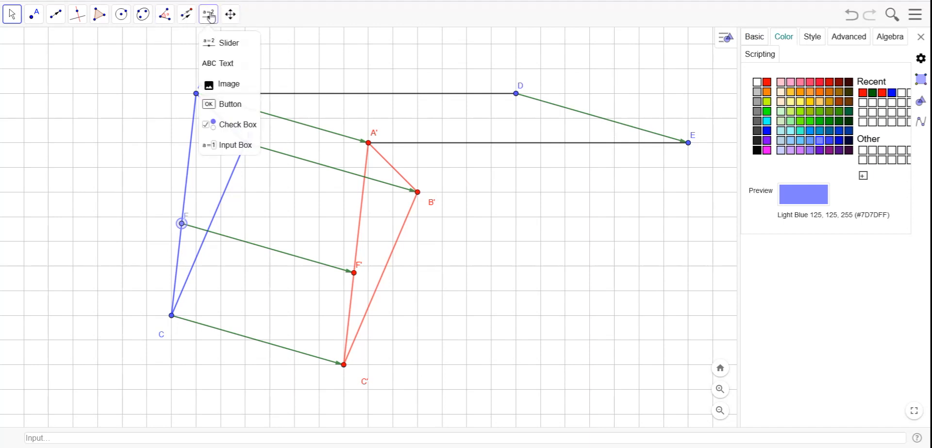
click(212, 44)
click(44, 47)
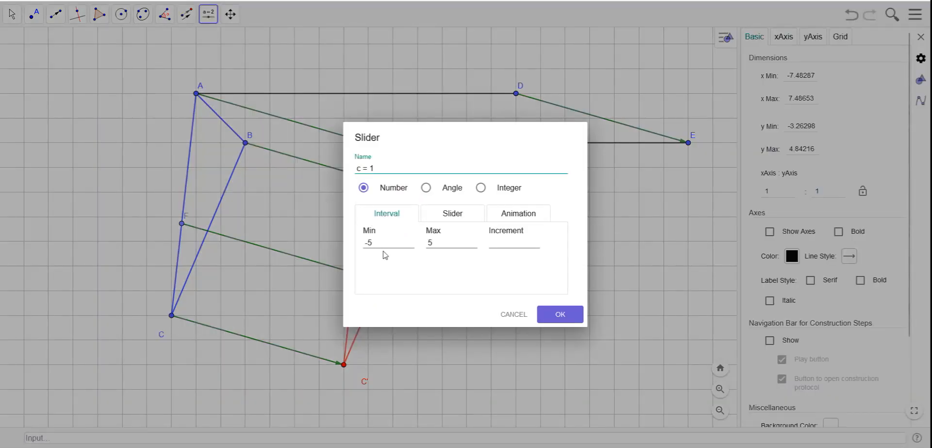
text(20)
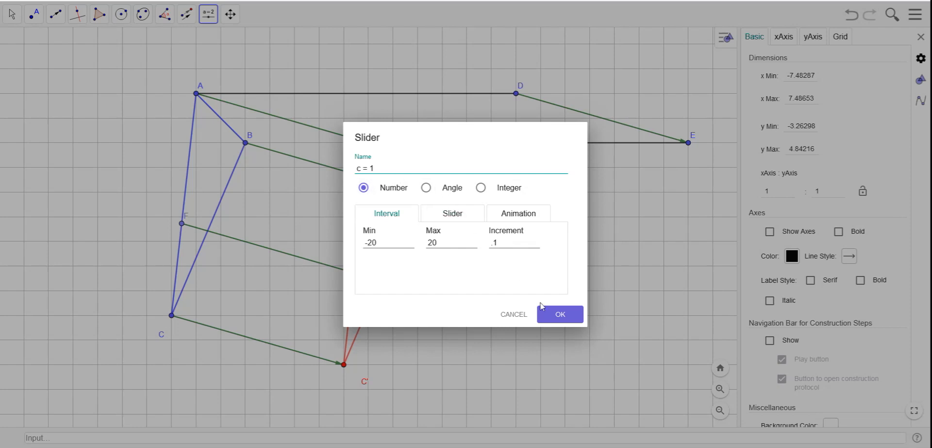
click(558, 315)
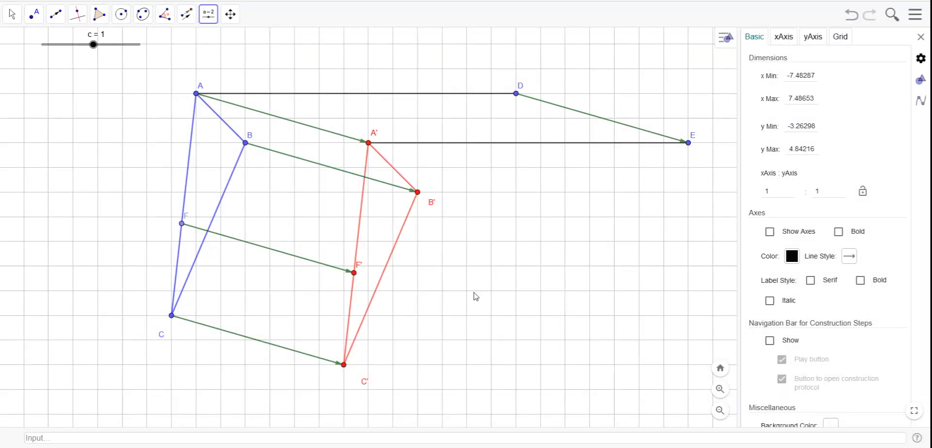
Rename the slider c as a.
right_click(107, 47)
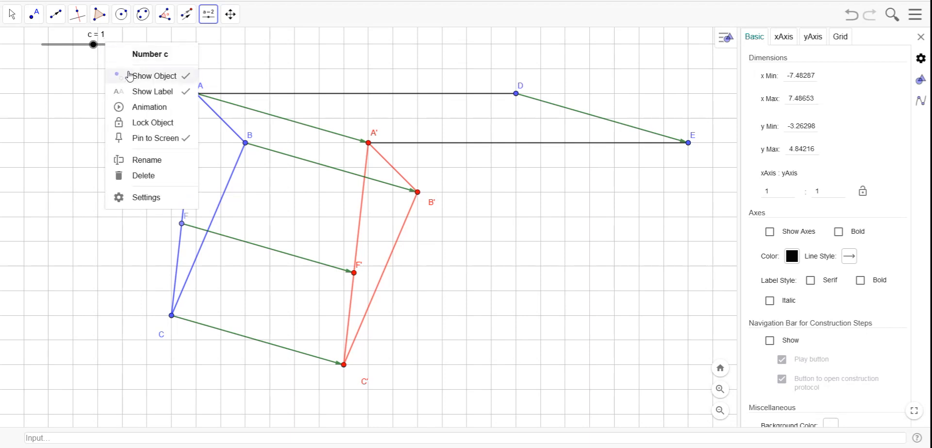
click(153, 163)
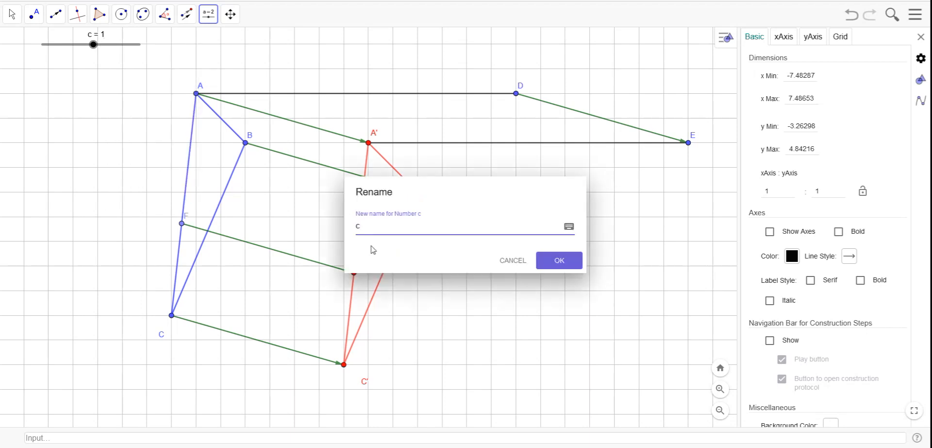
key(BackSpace)
text(a)
click(554, 260)
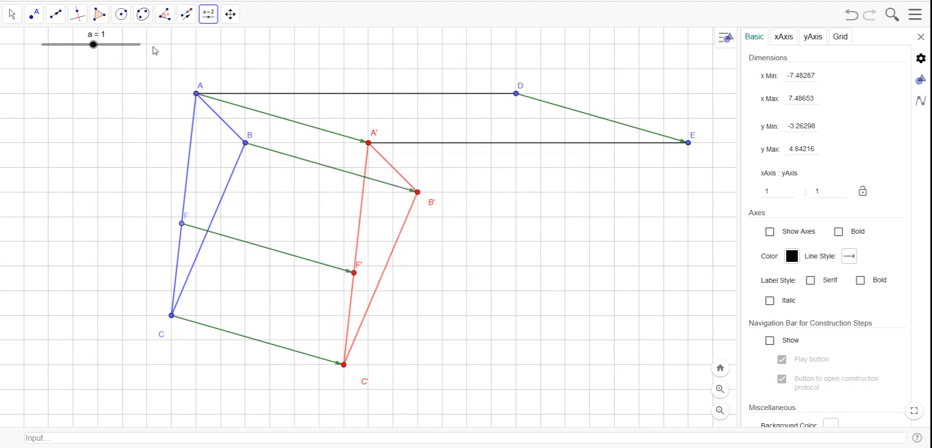
Insert an input box below the slider with the caption "a =" and link it to slider a.
click(209, 17)
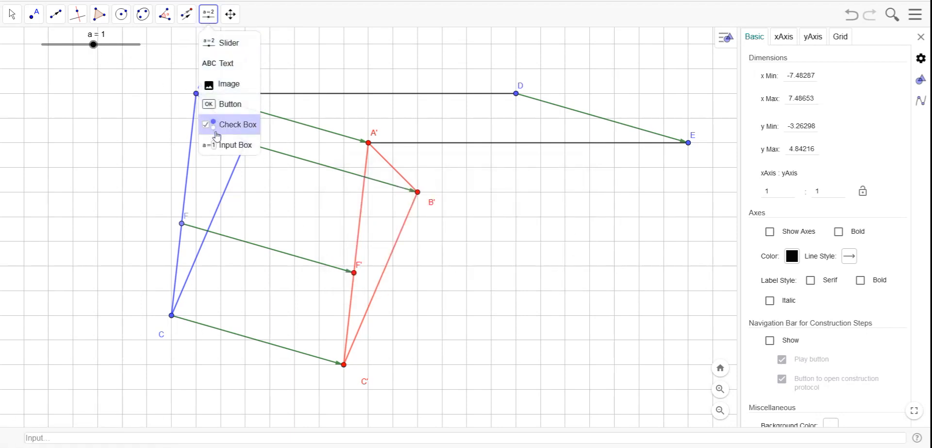
click(217, 149)
click(56, 71)
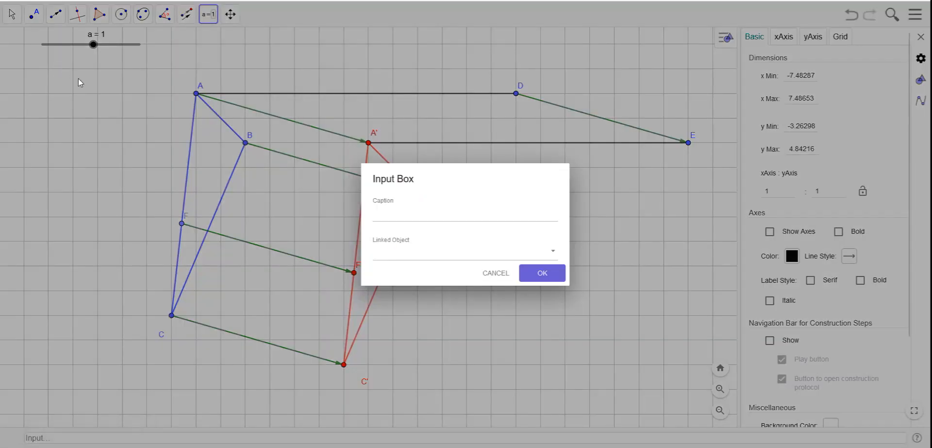
click(402, 212)
text(a =)
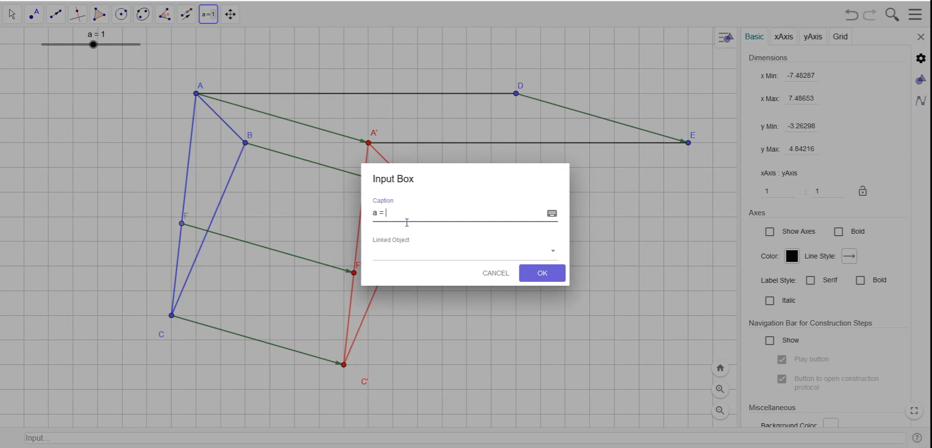
click(555, 252)
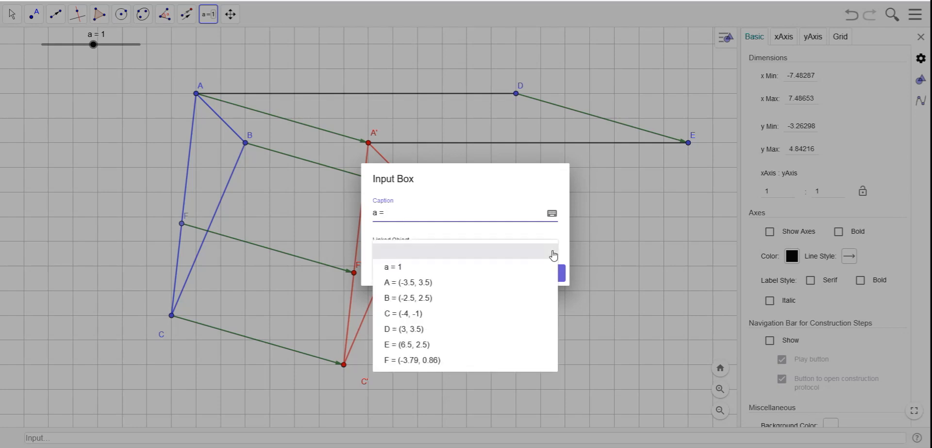
click(390, 266)
click(541, 273)
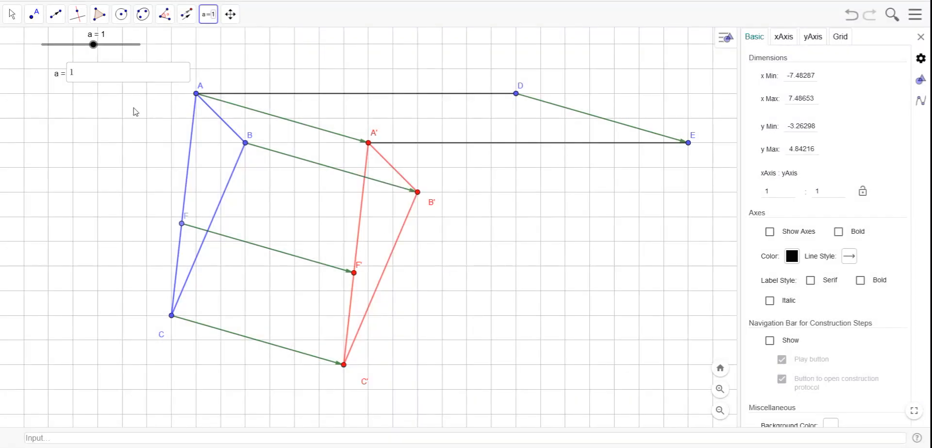
Move slider a and its input box closer to the canvas corner and hide the slider's label.
drag(63, 74, 36, 51)
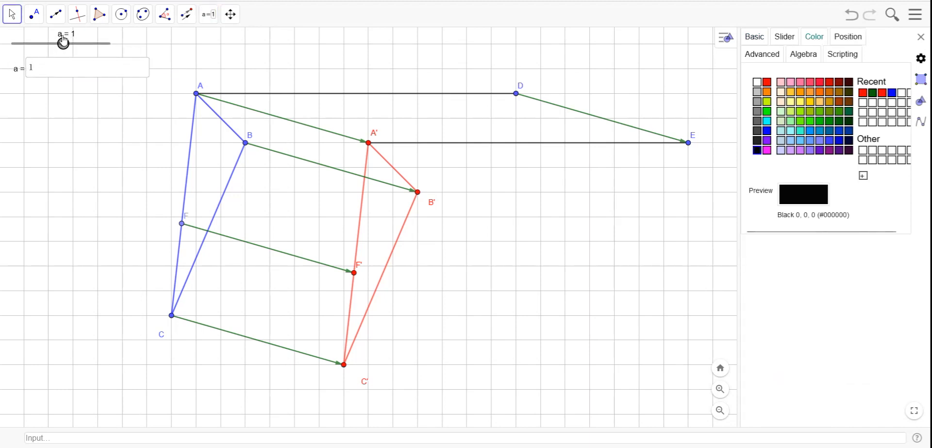
right_click(68, 46)
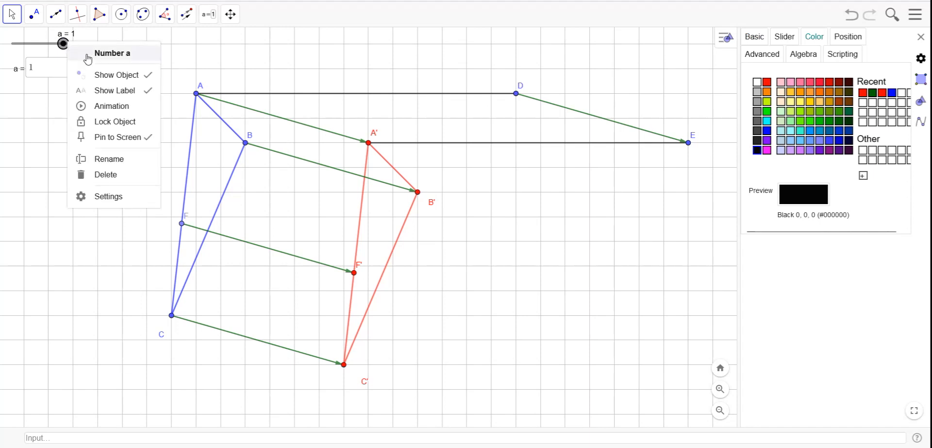
click(122, 92)
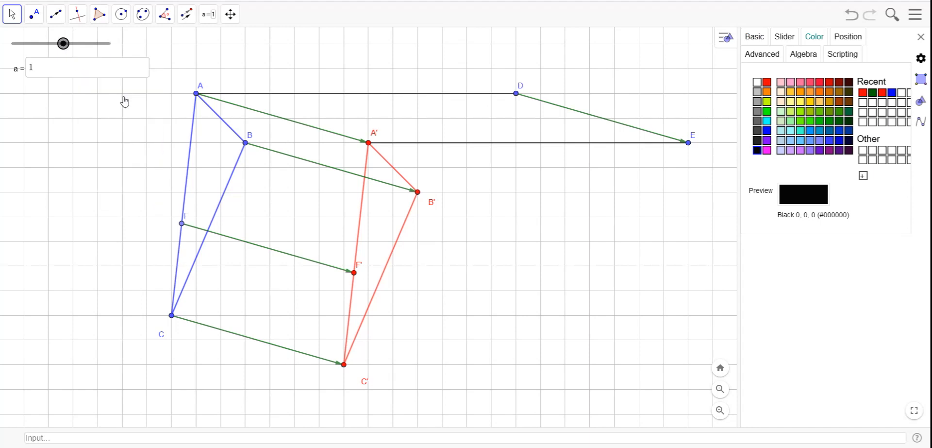
Set the length of the "a =" input box to 10, choose its horizontal alignment and close the settings.
click(17, 70)
right_click(62, 71)
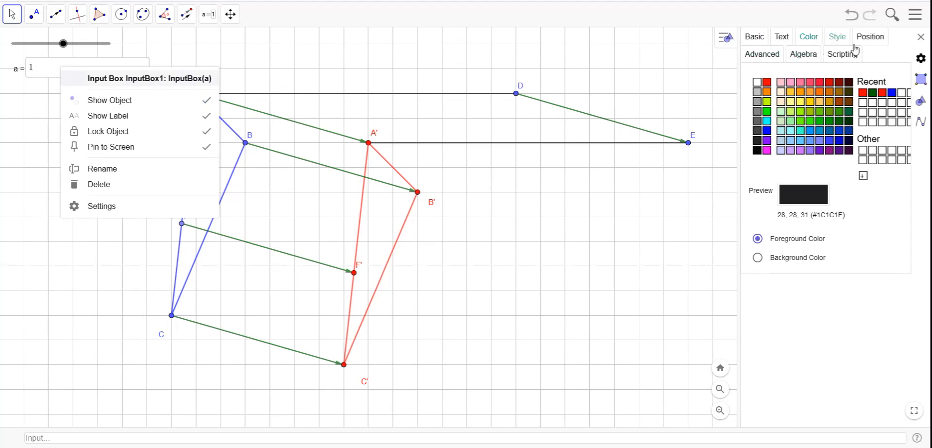
click(837, 37)
drag(821, 80, 802, 79)
key(Return)
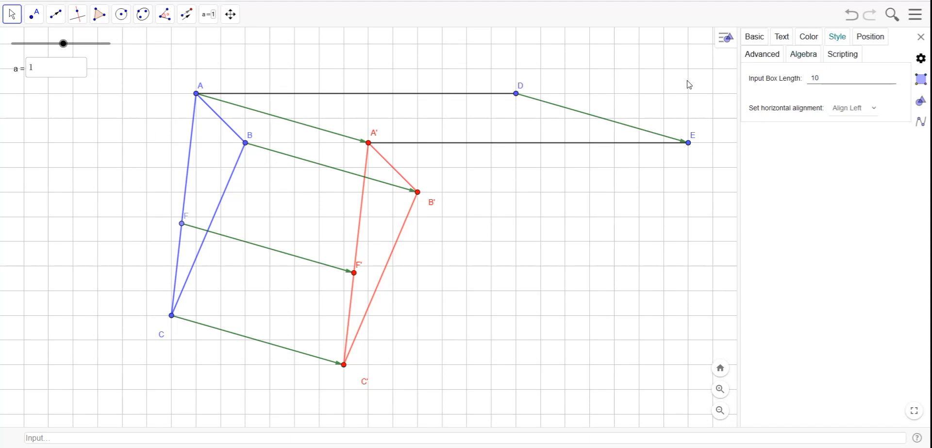
click(862, 108)
click(859, 136)
click(150, 93)
click(922, 38)
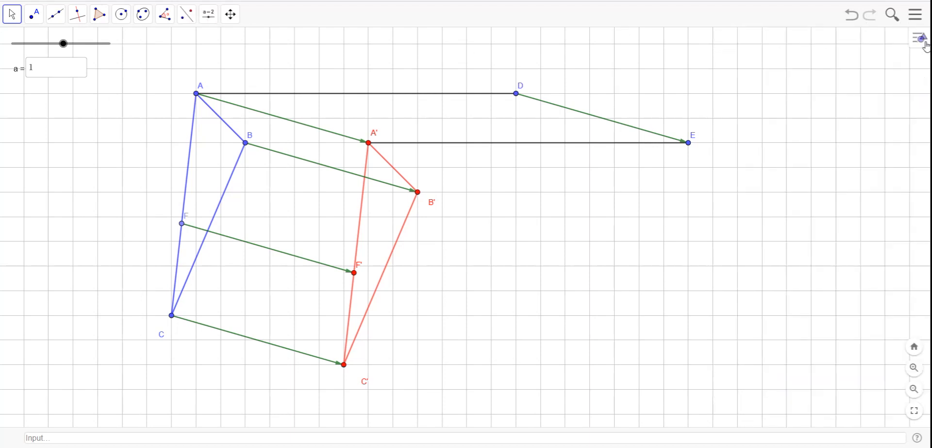
Try out slider a and set a to 10 through its input box.
mouse_move(63, 44)
mouse_down()
mouse_move(93, 46)
mouse_move(62, 45)
mouse_up()
click(52, 71)
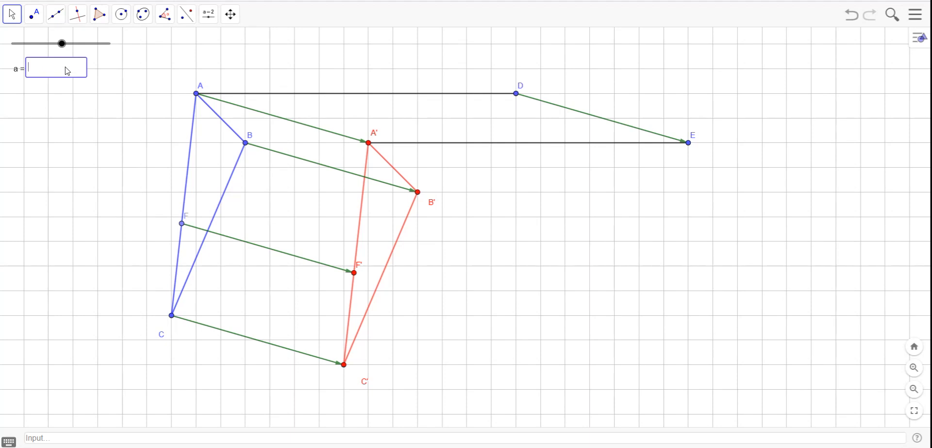
key(Return)
Create a second number slider named b beside slider a, with the same interval as slider a.
click(209, 14)
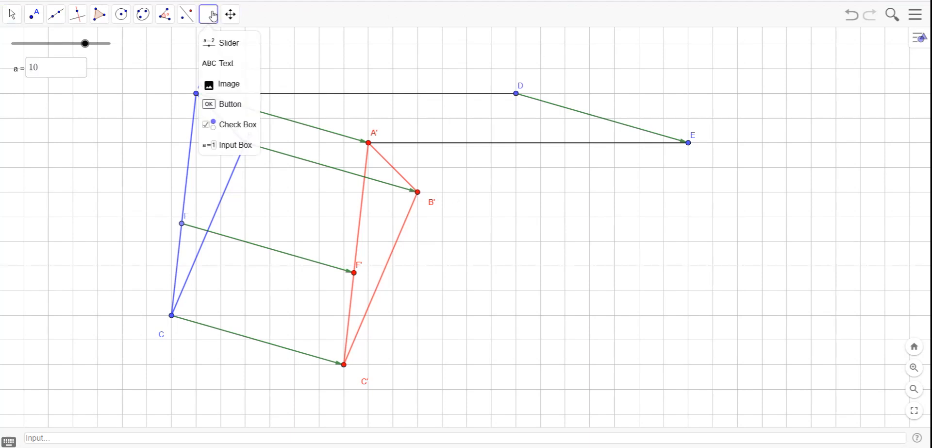
click(230, 48)
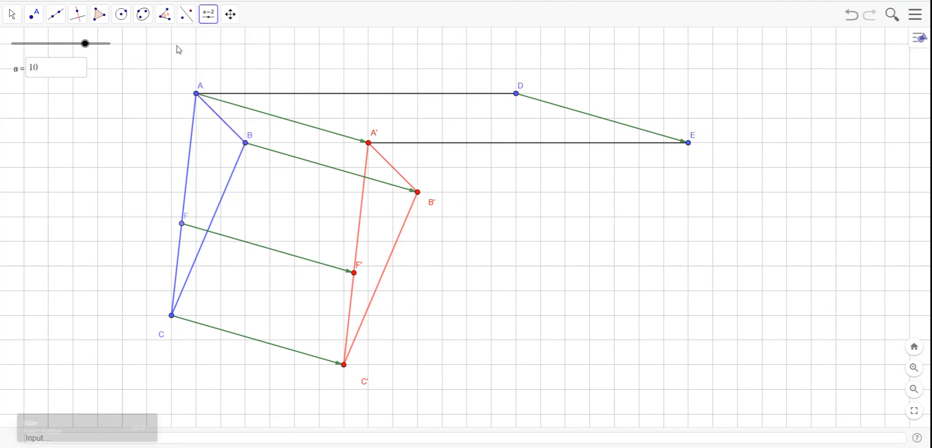
click(137, 45)
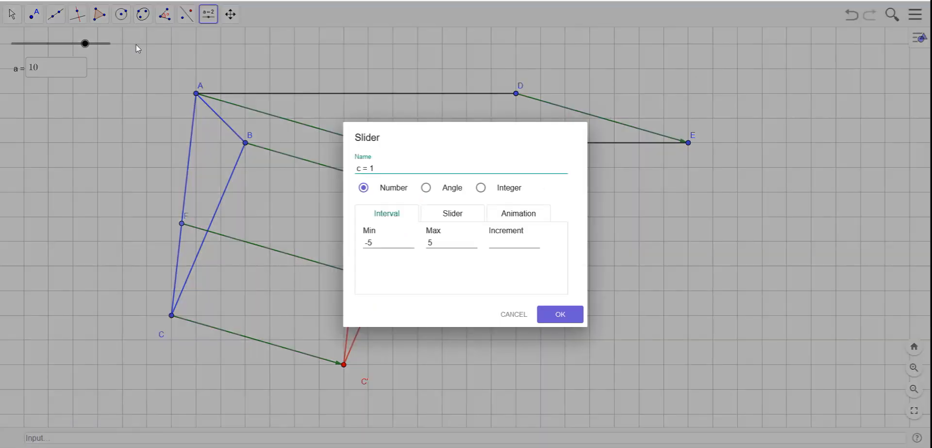
click(368, 242)
text(2)
double_click(359, 167)
click(559, 315)
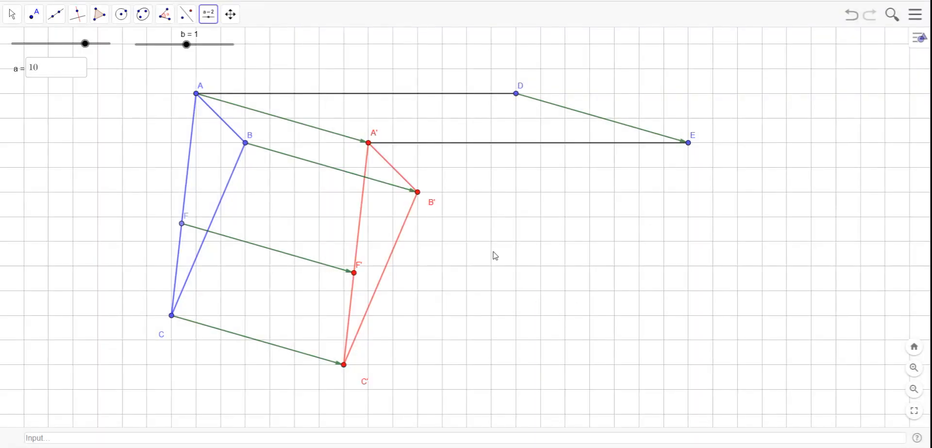
Insert an input box below the second slider with the caption "b =" and link it to slider b.
click(209, 14)
click(221, 146)
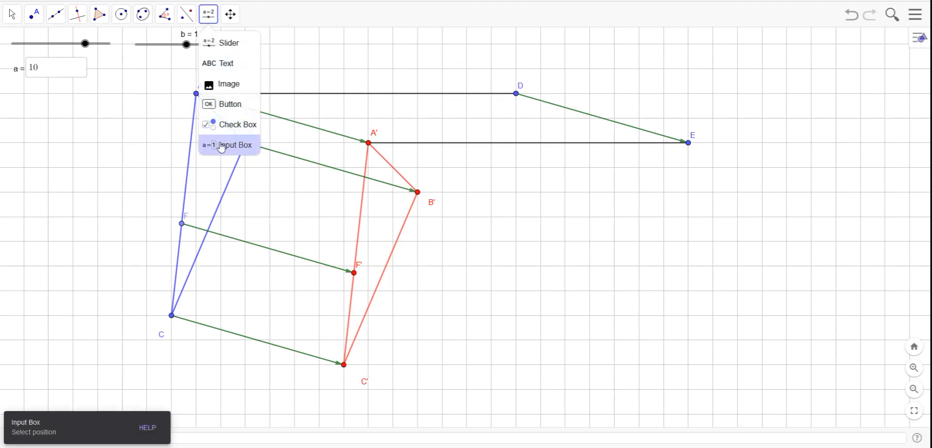
click(164, 72)
click(390, 216)
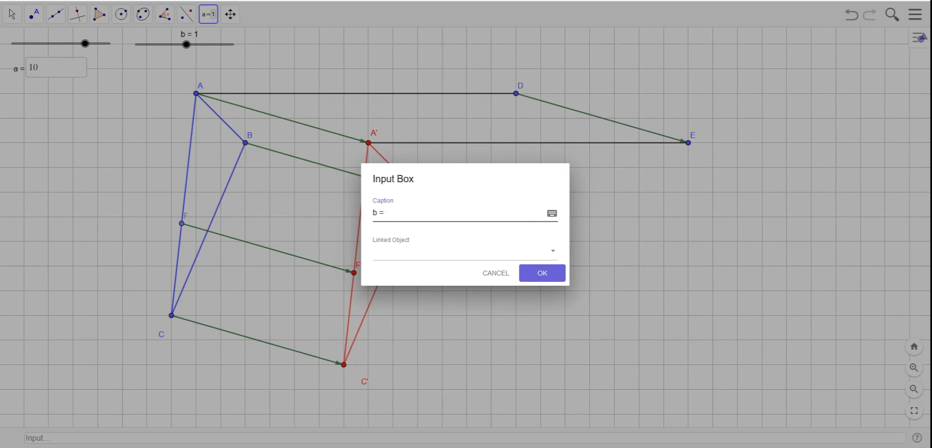
click(552, 251)
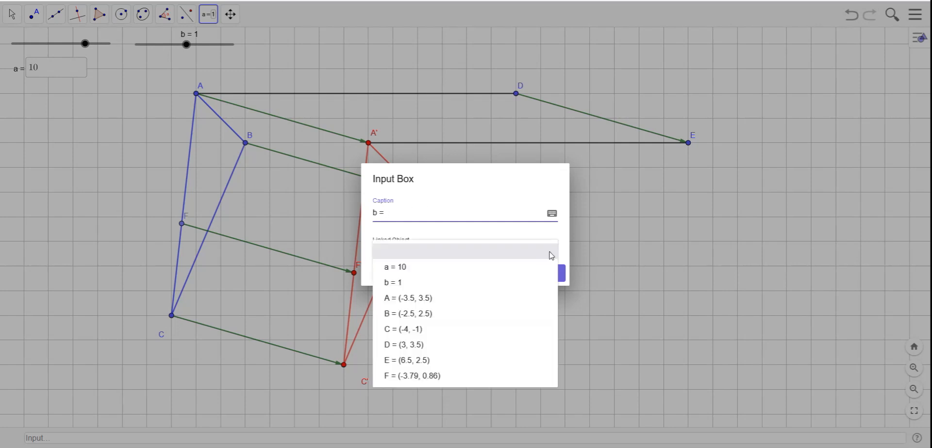
click(400, 281)
click(549, 273)
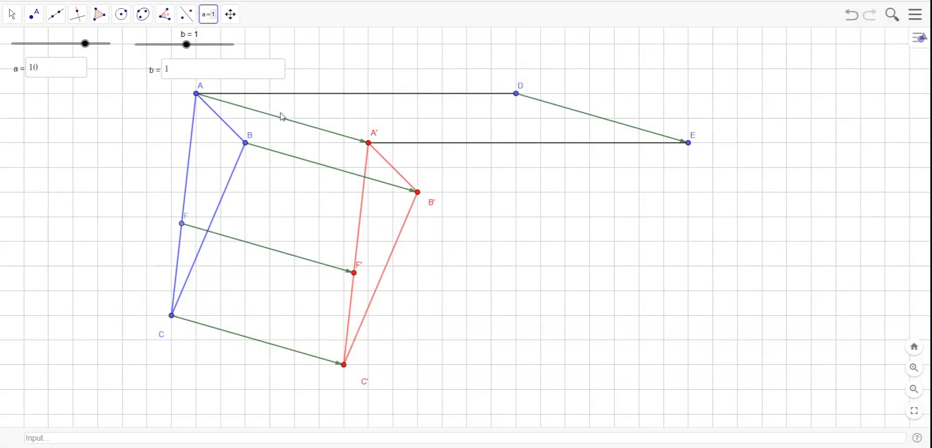
Align the "b =" input box beneath slider b and set its length to 10.
drag(155, 74, 141, 70)
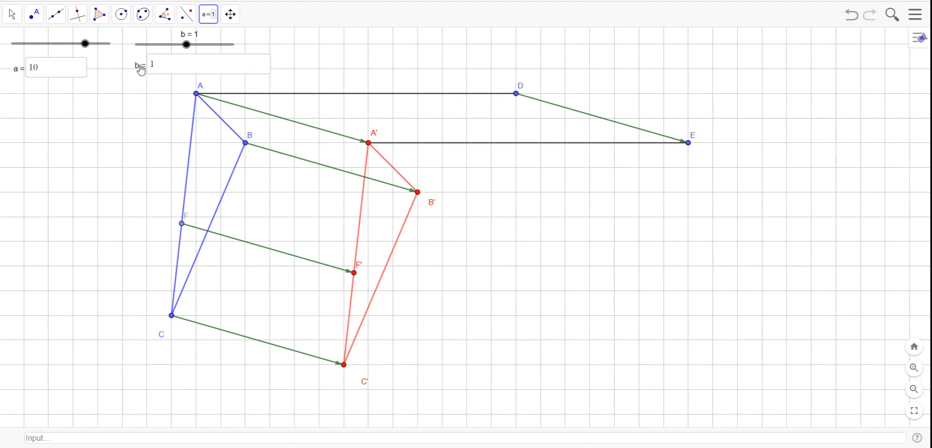
right_click(148, 71)
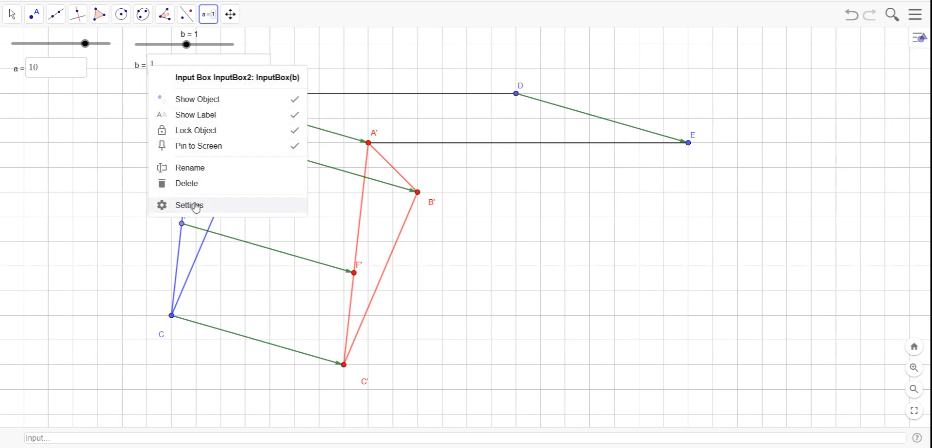
click(196, 205)
click(841, 36)
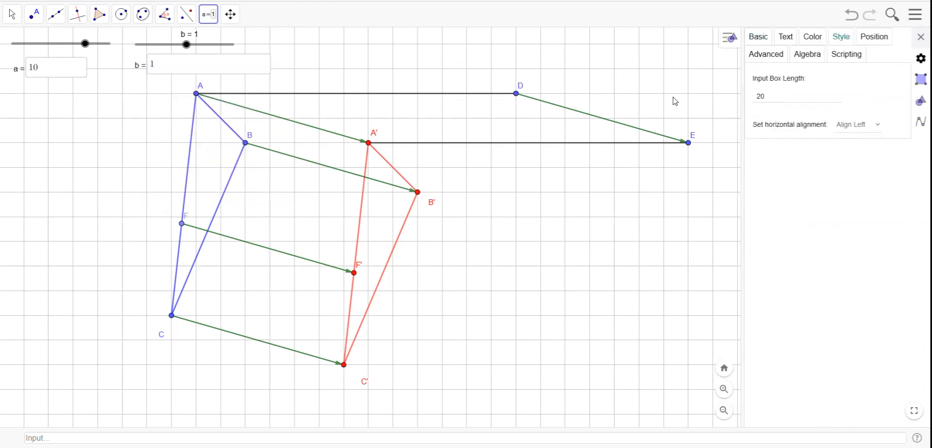
text(10)
key(Return)
click(920, 37)
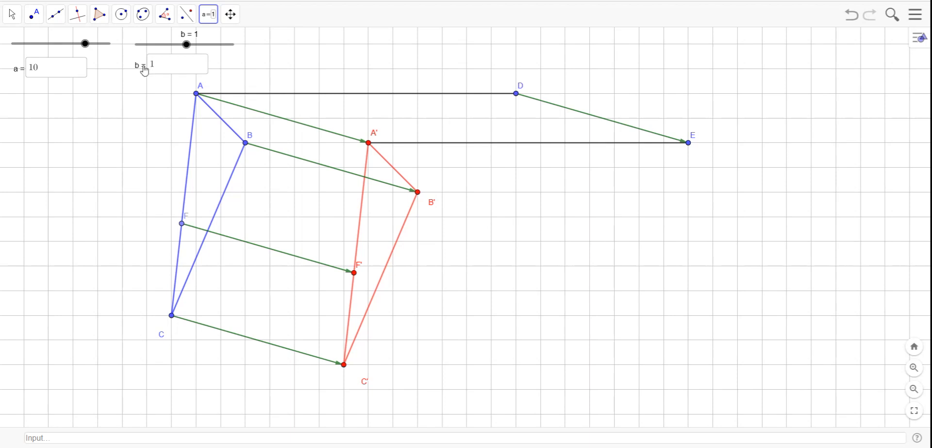
drag(144, 70, 152, 72)
Hide the input bar and show it again.
click(45, 439)
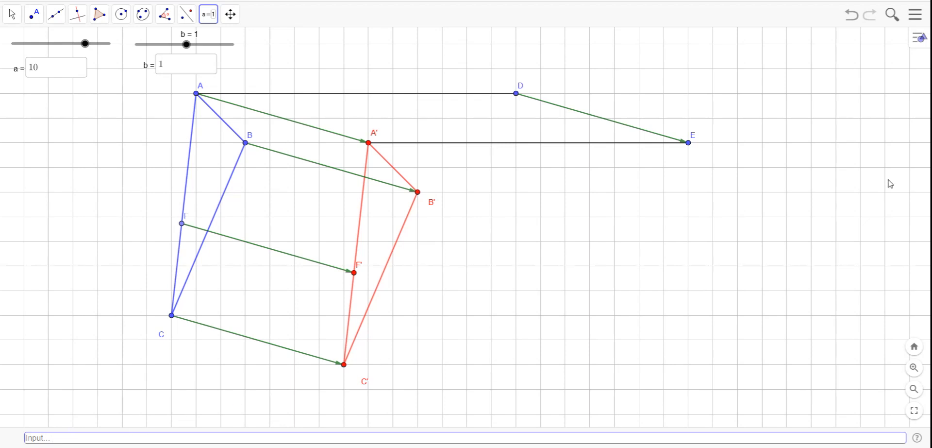
click(919, 12)
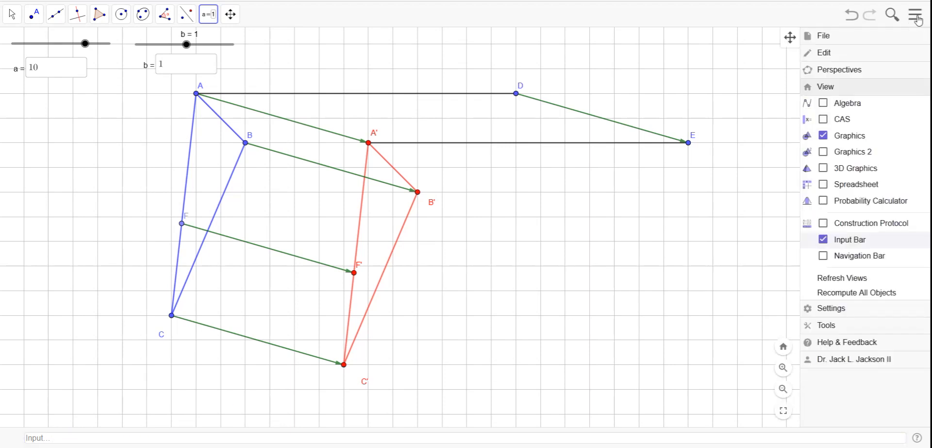
click(824, 243)
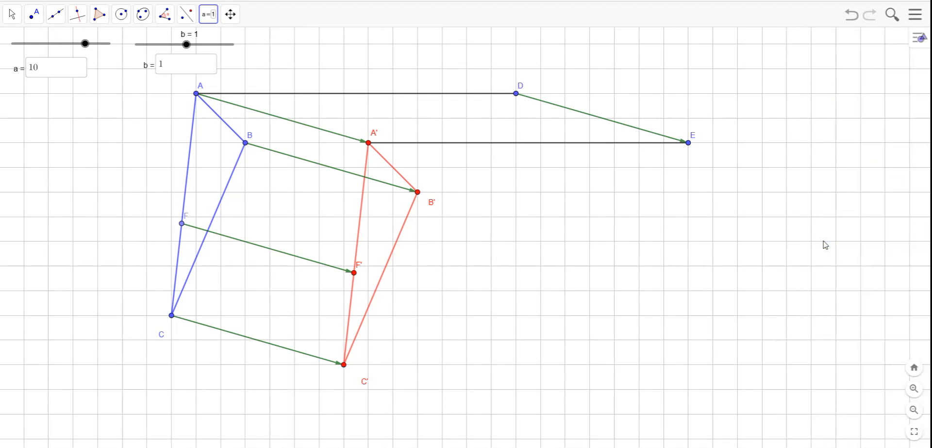
click(915, 14)
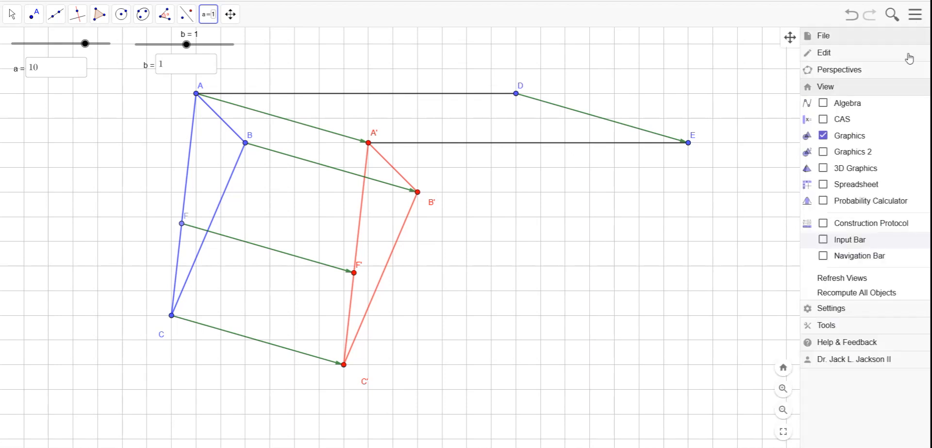
click(824, 239)
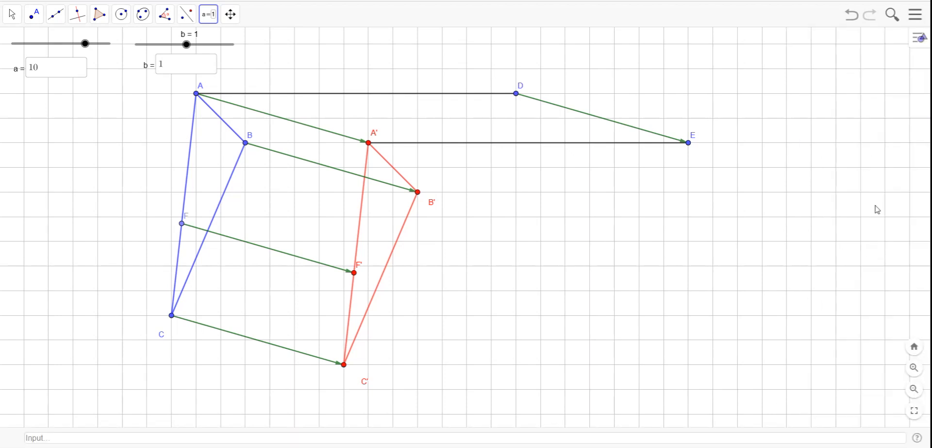
Open the Algebra view, close it again and restore the input bar.
click(915, 15)
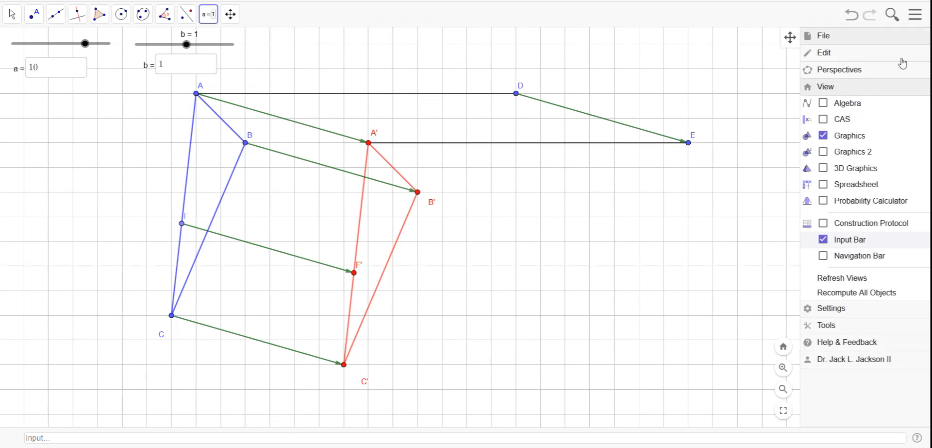
click(824, 103)
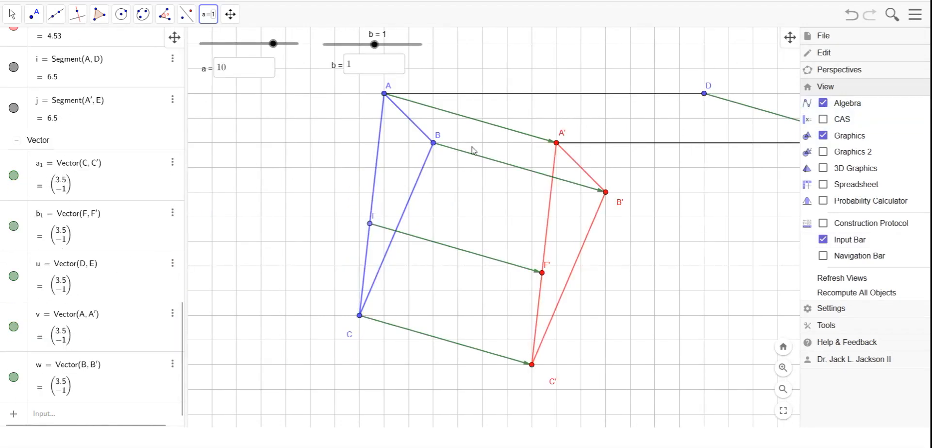
click(824, 104)
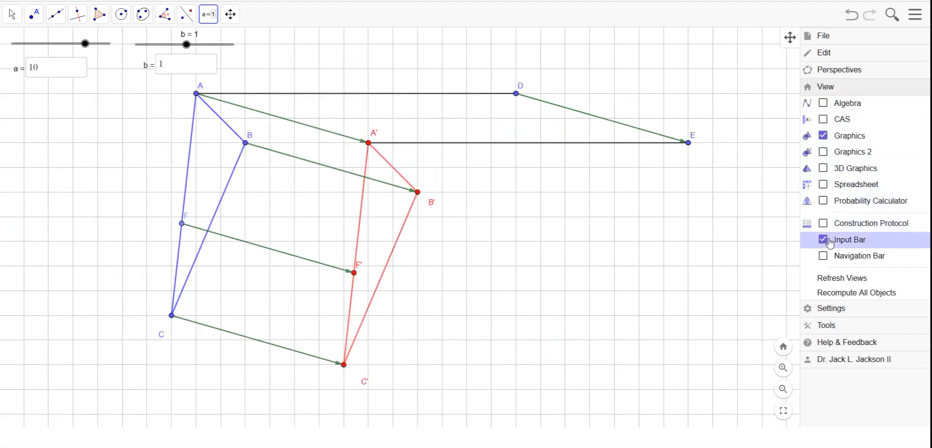
click(760, 164)
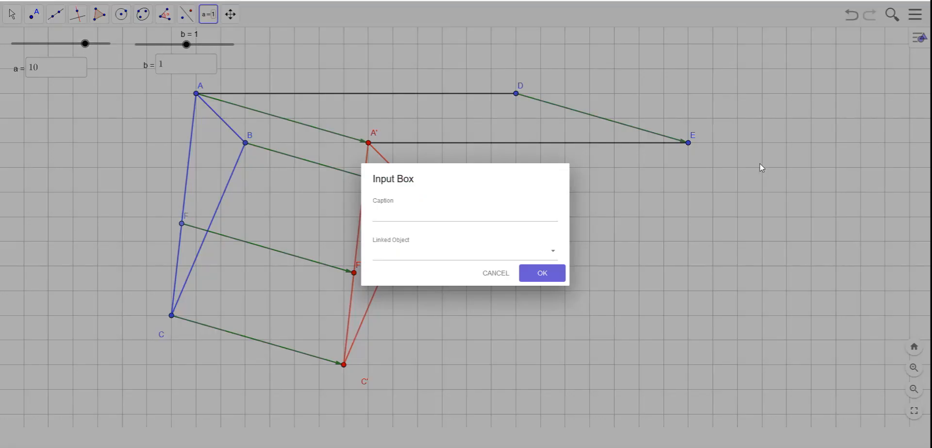
click(510, 274)
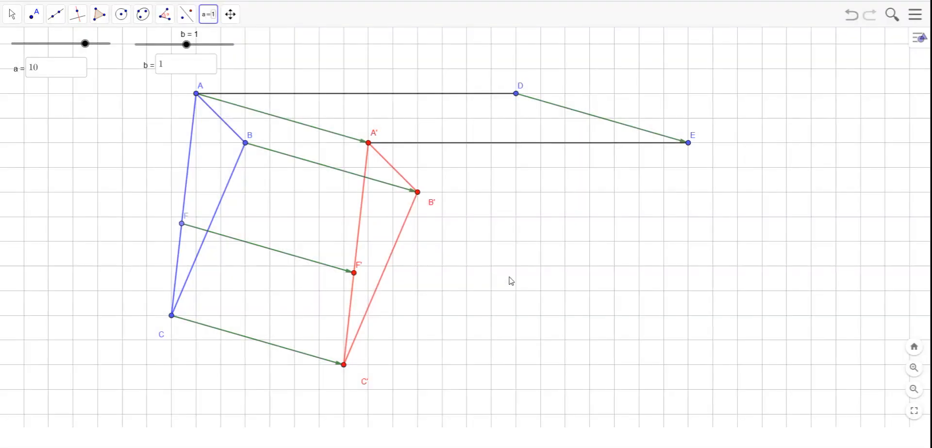
click(922, 19)
click(828, 242)
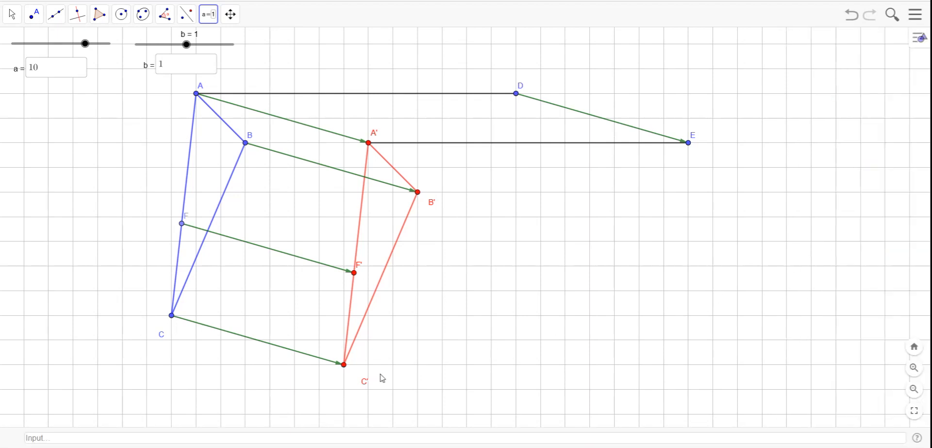
Try to define v from the two slider values with the command v=vector(a,b).
click(55, 435)
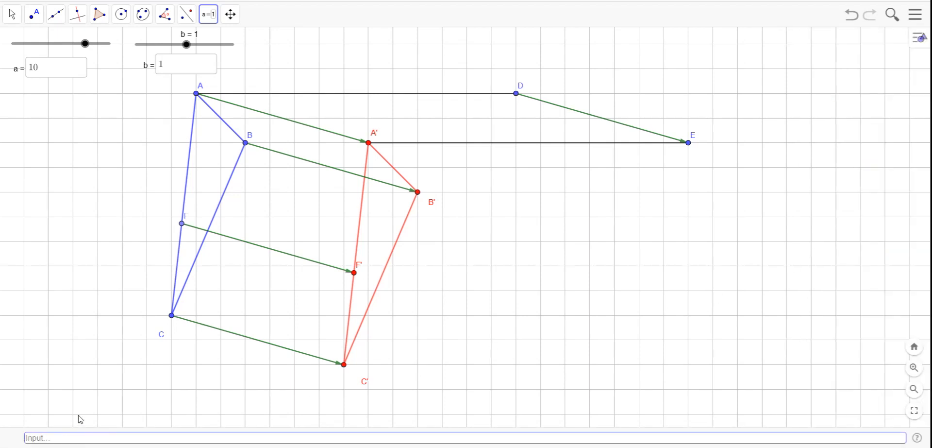
text(v=vector)
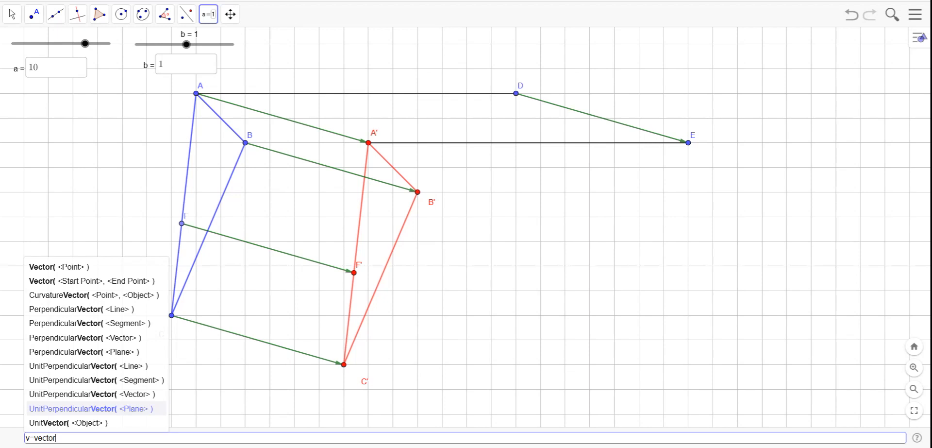
key(Escape)
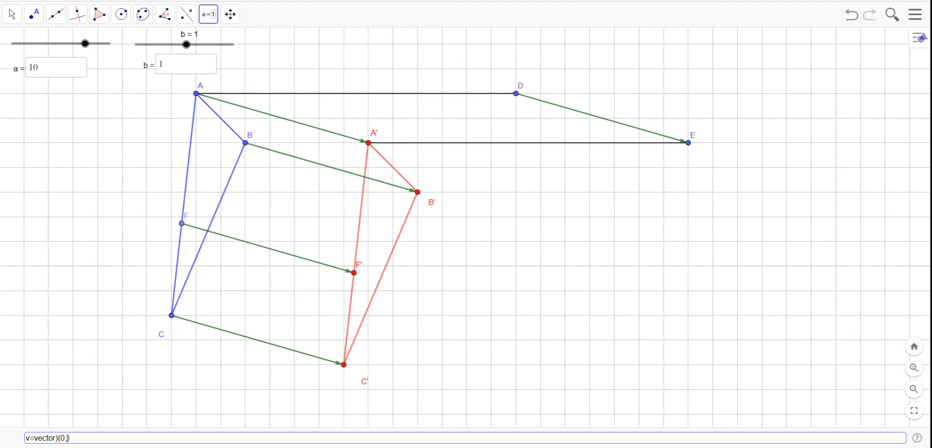
key(BackSpace)
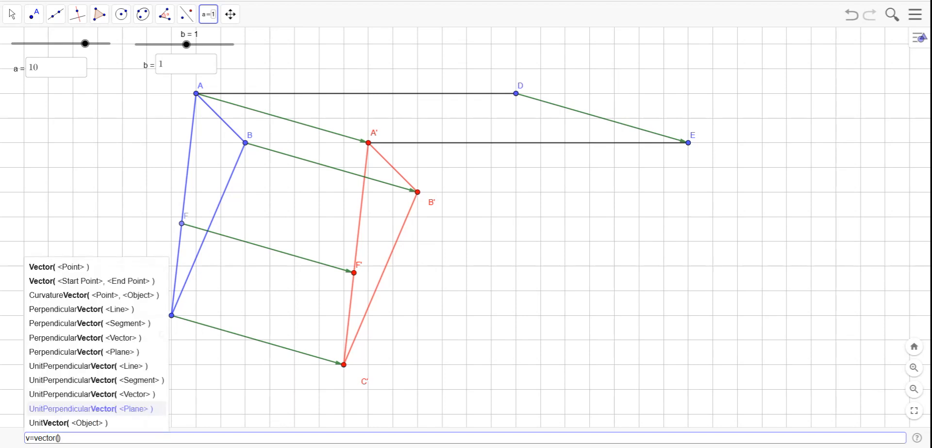
key(Escape)
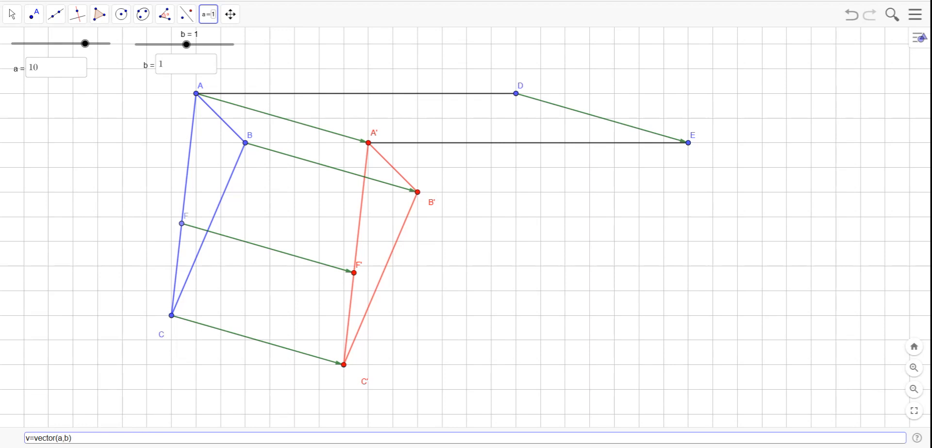
key(Return)
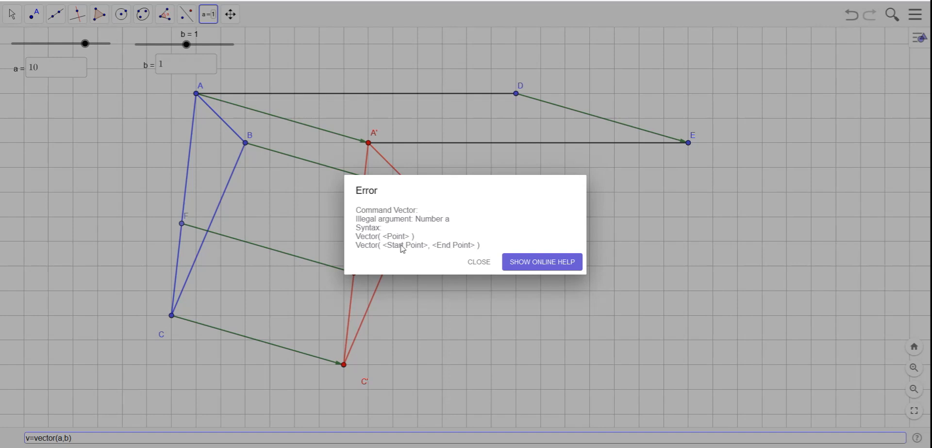
click(479, 262)
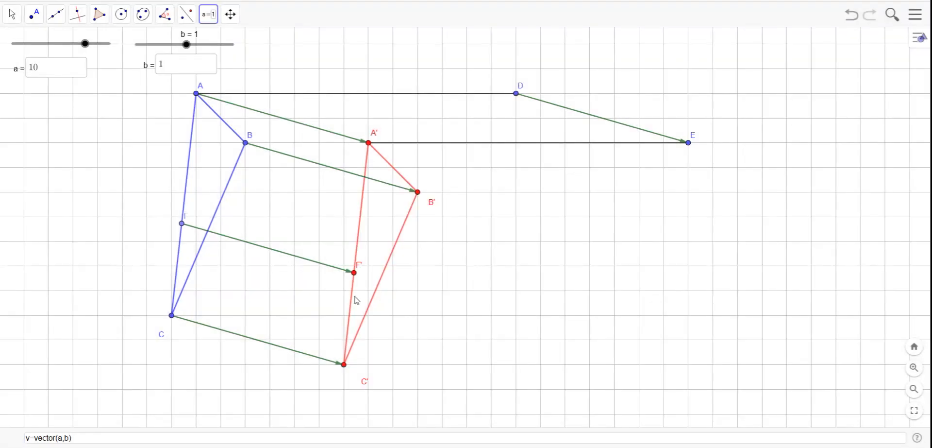
Replace the arguments of the vector command so that v is redefined with components a and b.
click(70, 438)
drag(70, 439, 59, 438)
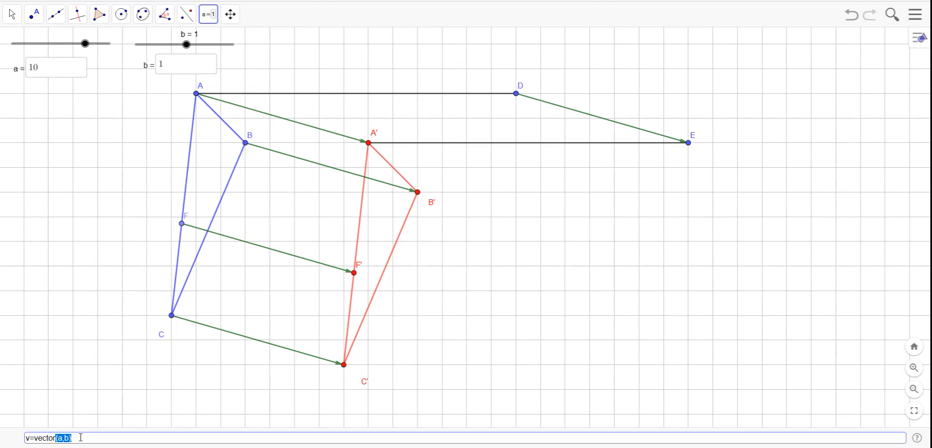
key(BackSpace)
key(Return)
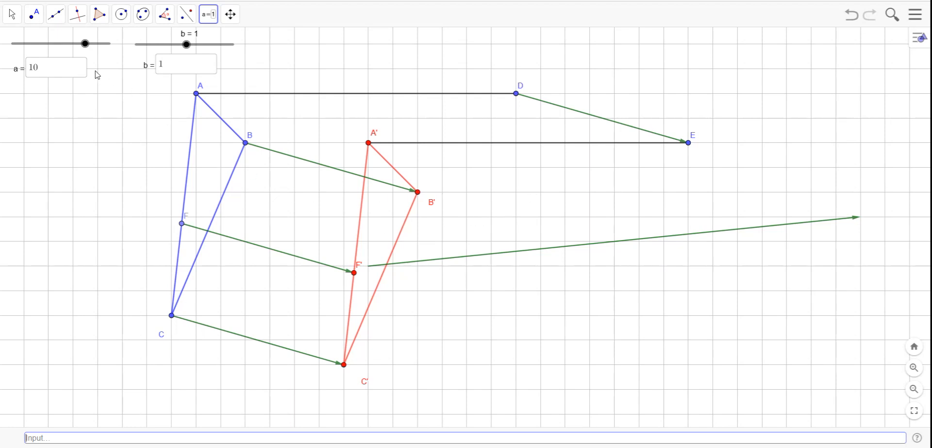
Set a to 0.5 through its input box.
click(54, 69)
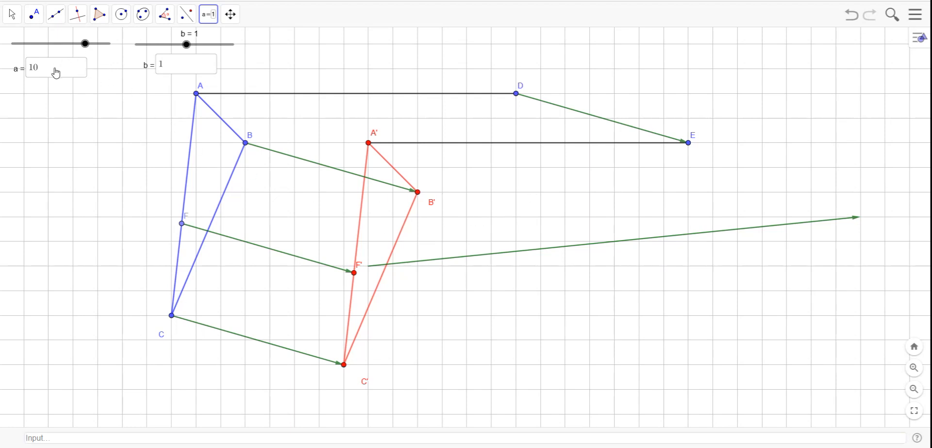
key(BackSpace)
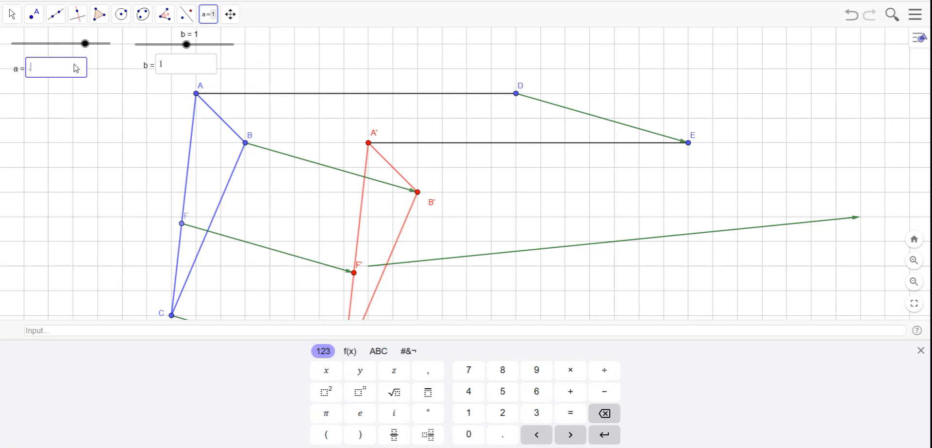
key(Return)
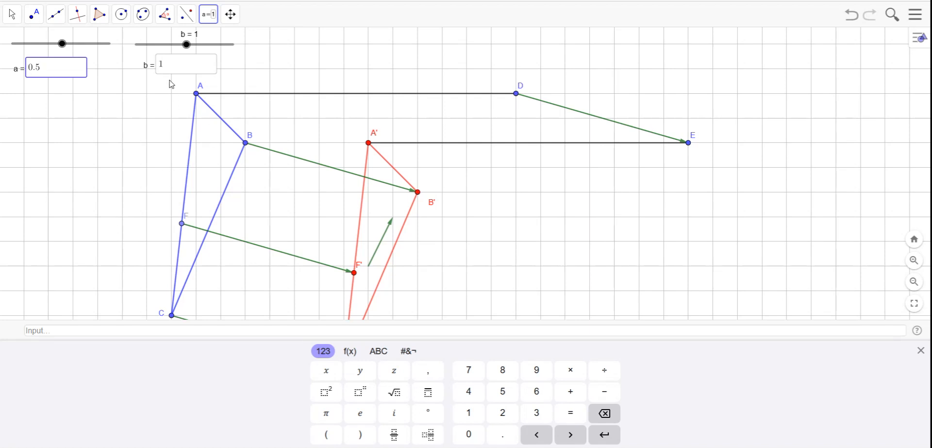
Try to translate the selected blue triangle objects by a short vector drawn freehand beside the triangle.
click(191, 17)
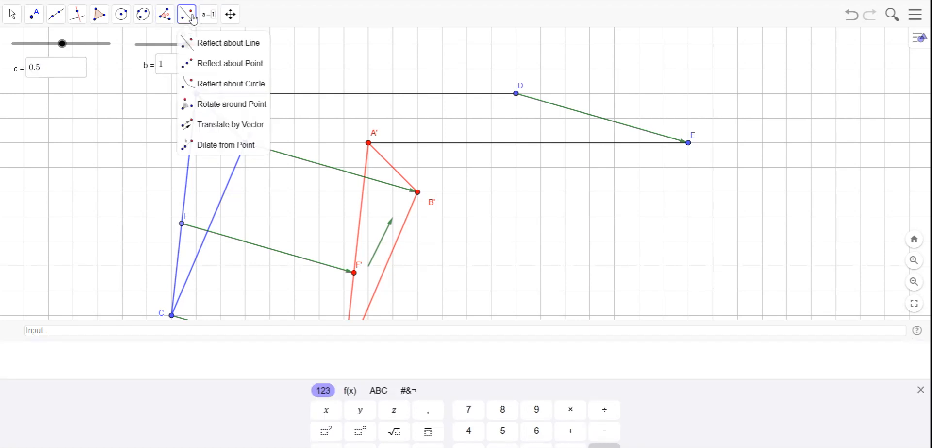
click(188, 124)
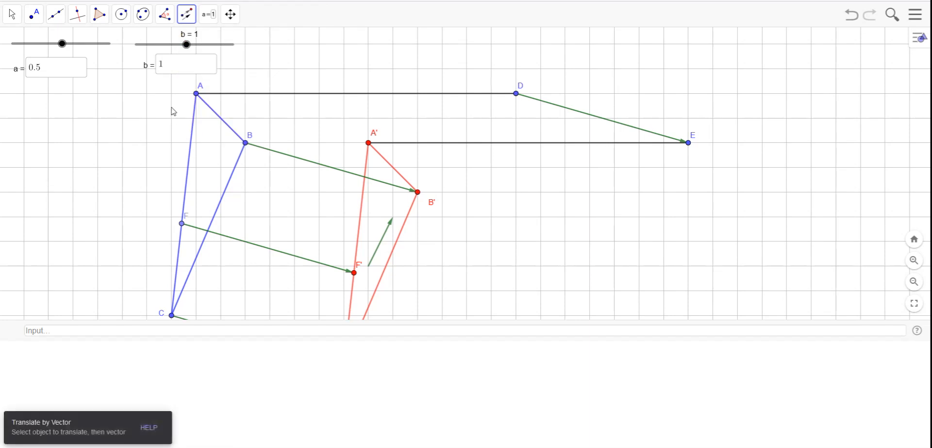
drag(171, 85, 244, 321)
drag(140, 236, 158, 192)
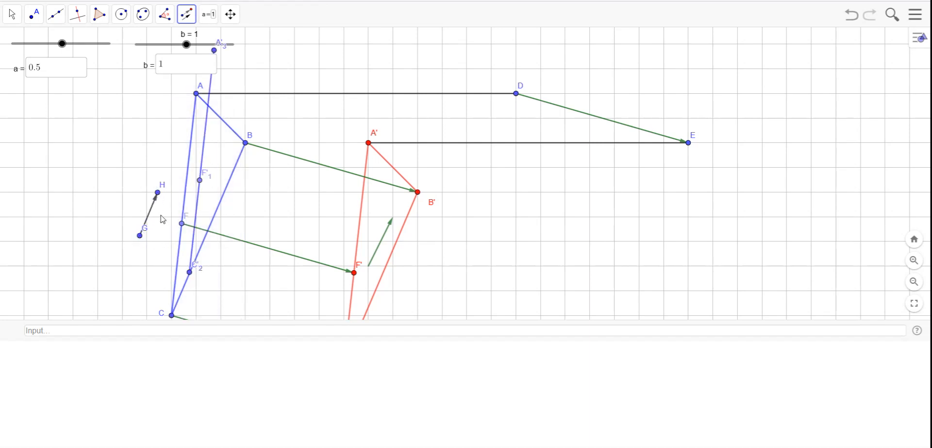
Undo the freehand translation and delete its leftover points G and H.
key(ctrl+z)
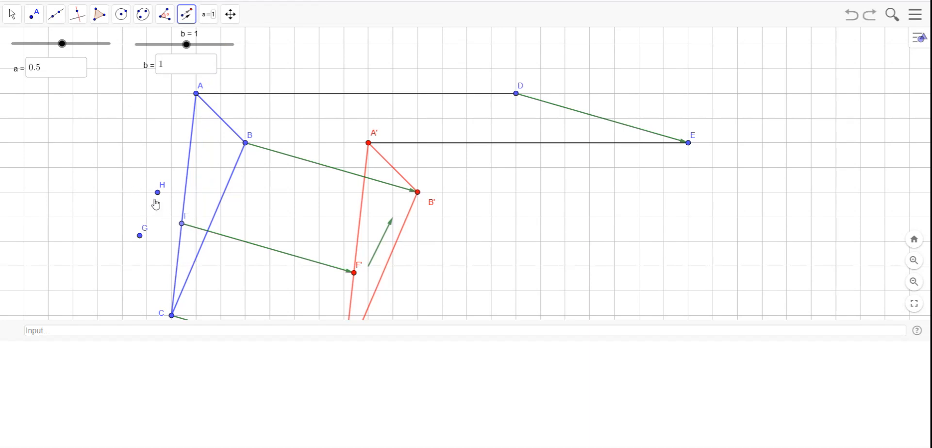
key(Delete)
click(142, 238)
key(Delete)
click(915, 306)
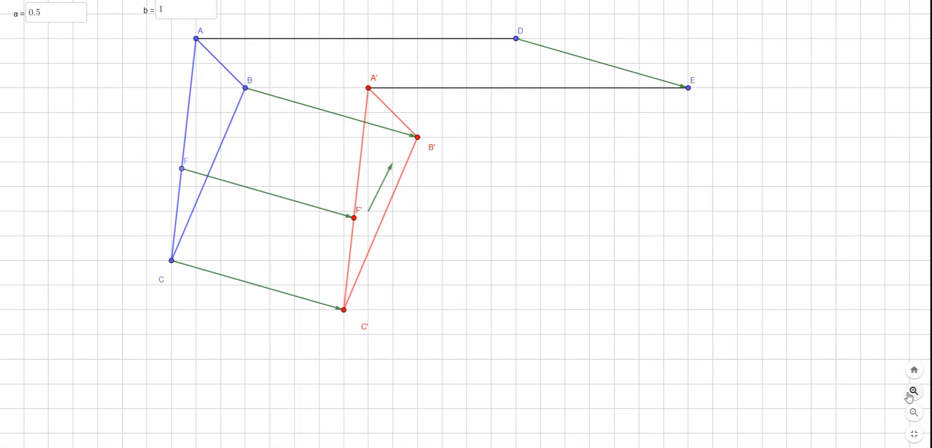
click(915, 434)
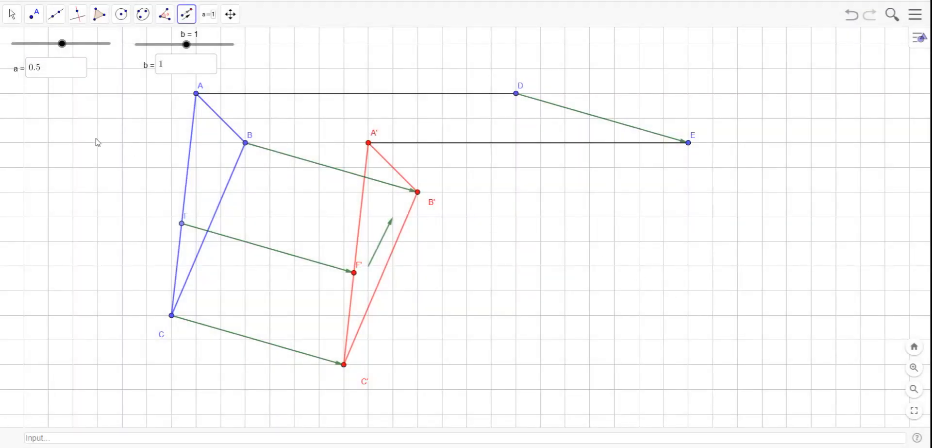
click(187, 14)
click(185, 124)
drag(247, 350, 132, 96)
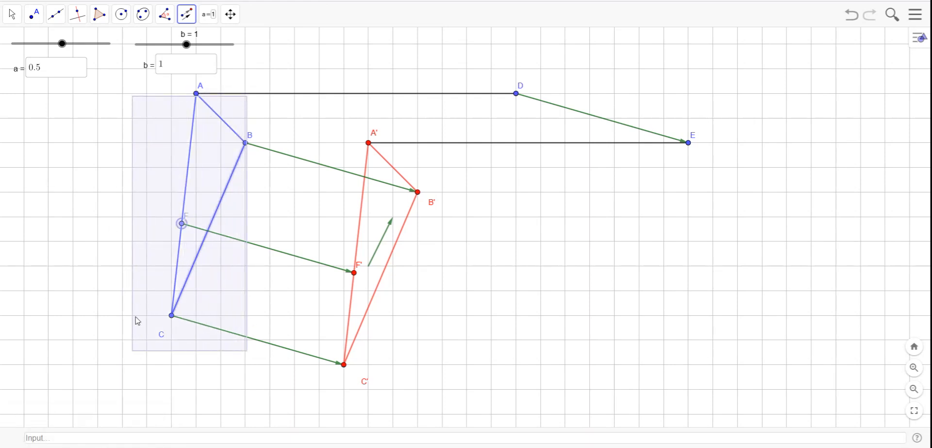
click(121, 298)
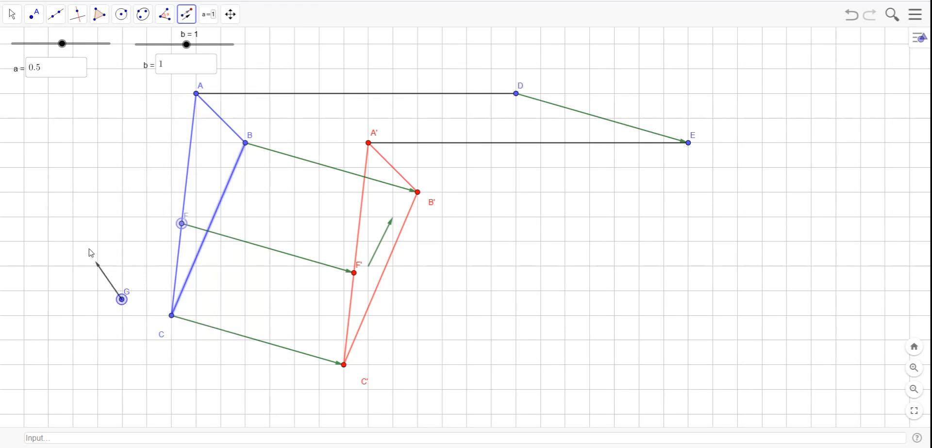
click(13, 14)
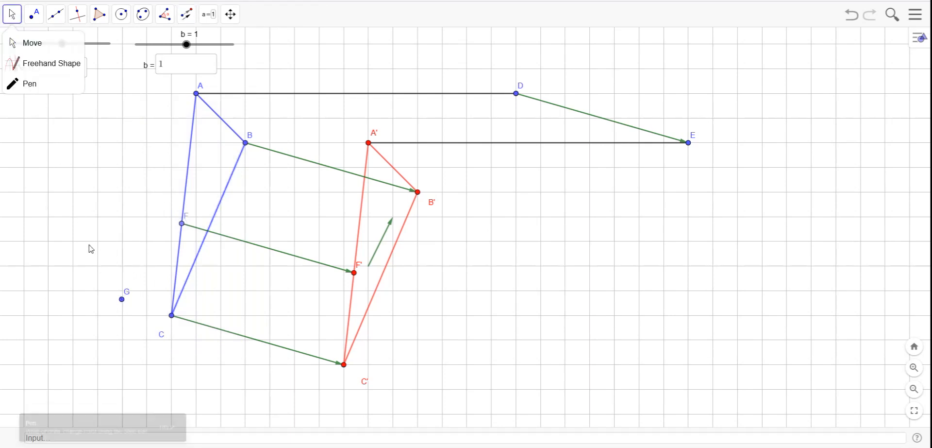
click(121, 299)
key(Delete)
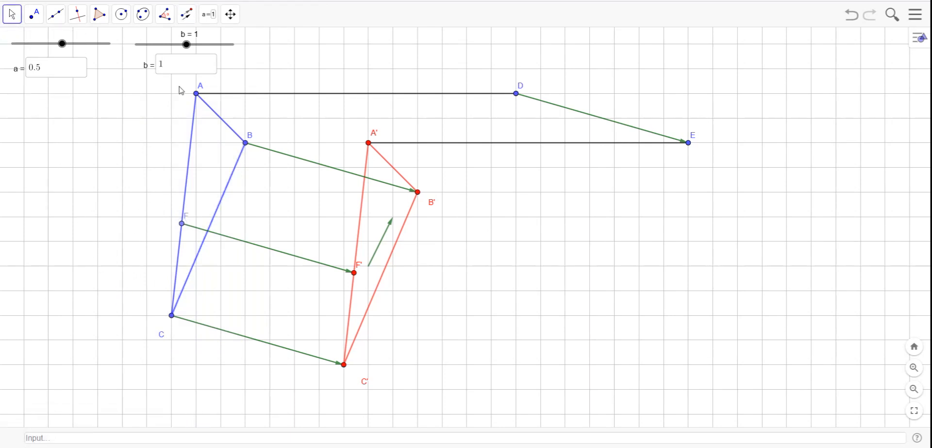
Translate the whole blue triangle ABC together with point F by the free green vector defined by a and b.
click(186, 14)
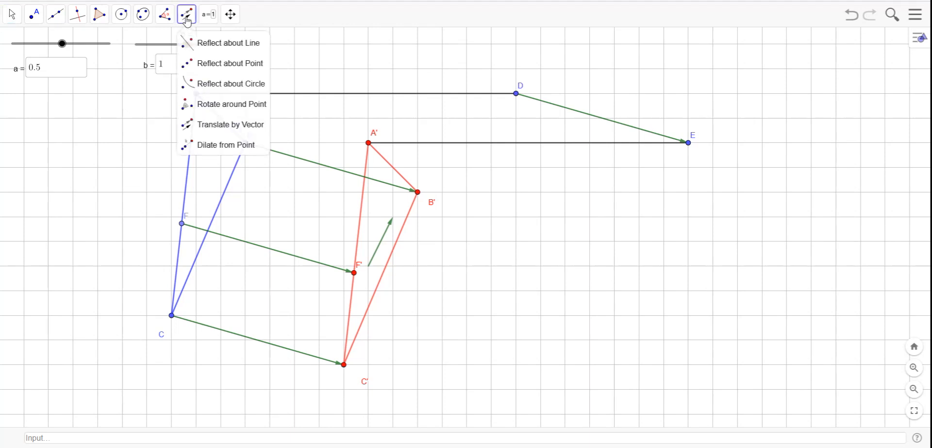
click(195, 131)
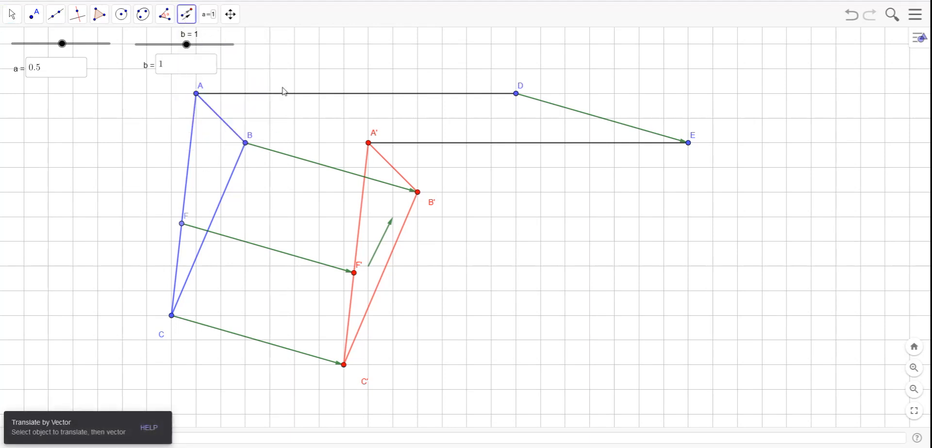
drag(273, 84, 142, 361)
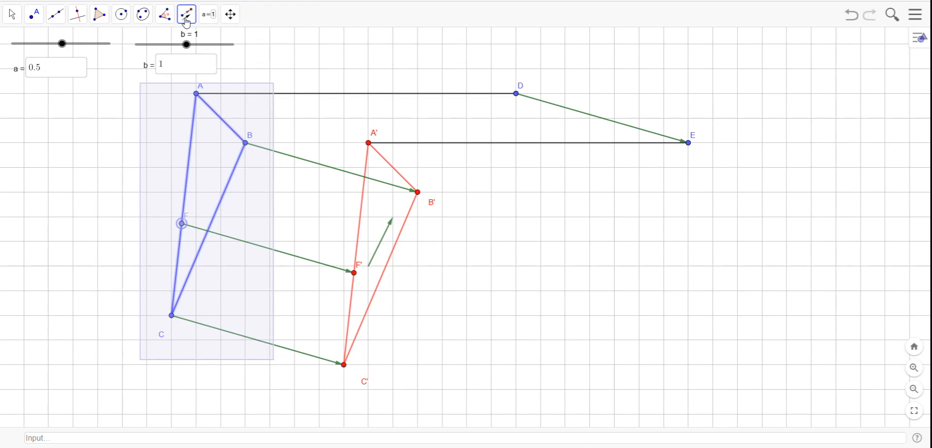
click(378, 248)
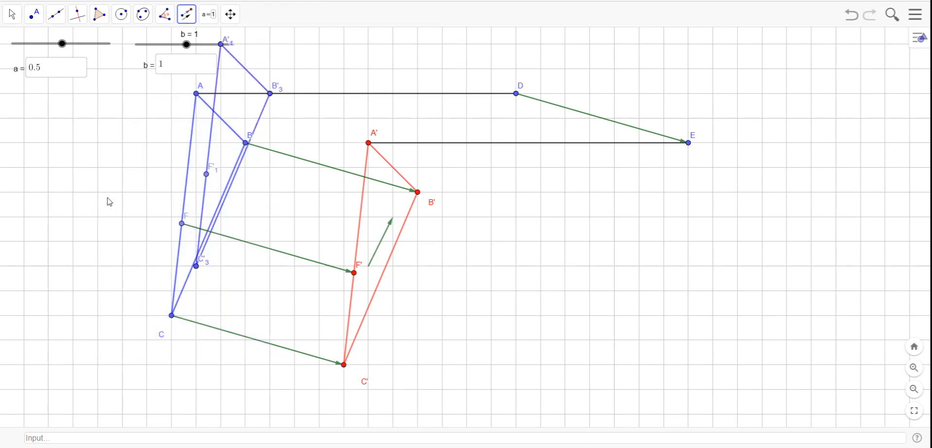
Set a to 5.4 and b to 2 with their sliders to move the translated triangle.
drag(62, 44, 75, 80)
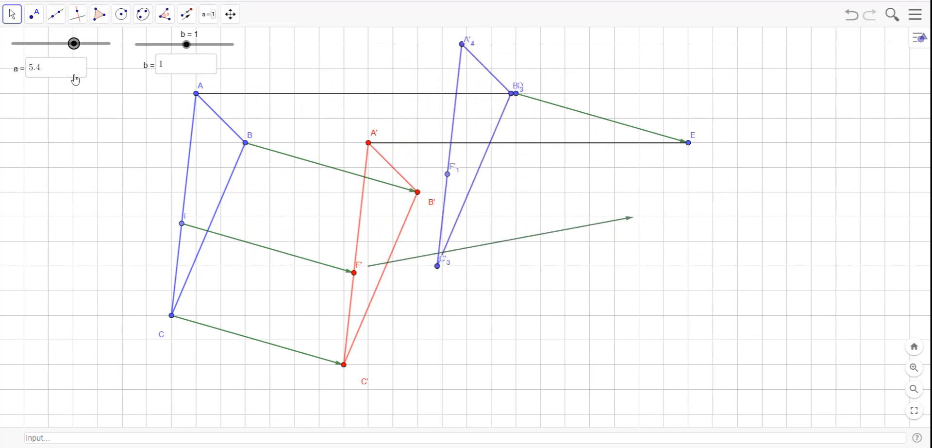
click(189, 48)
drag(189, 47, 190, 73)
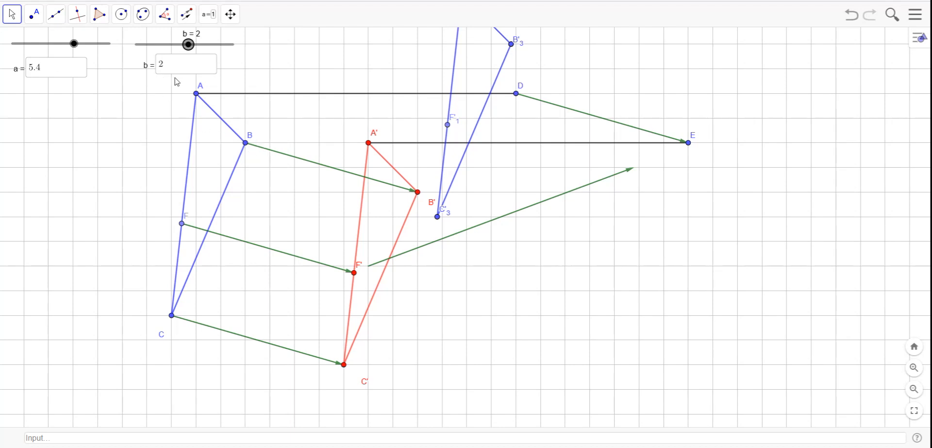
Translate segment AB by the vector (1,4) with the command Translate(Segment(A,B),Vector((1,4))).
click(43, 437)
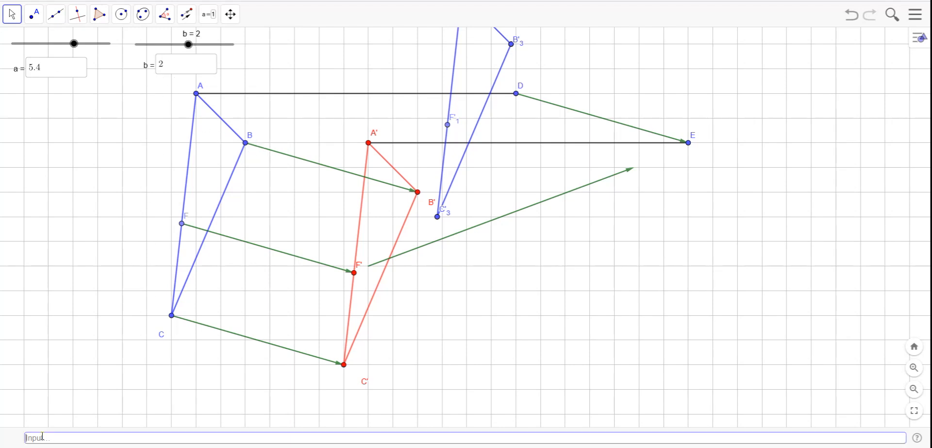
text(Translate)
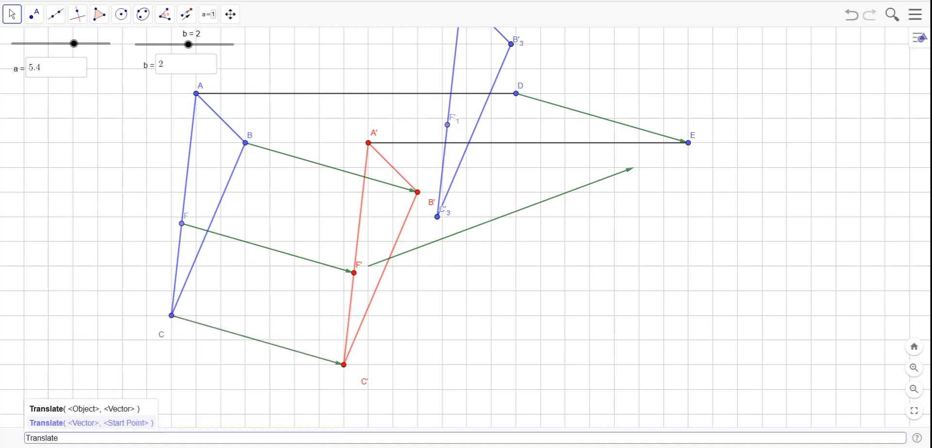
text(()
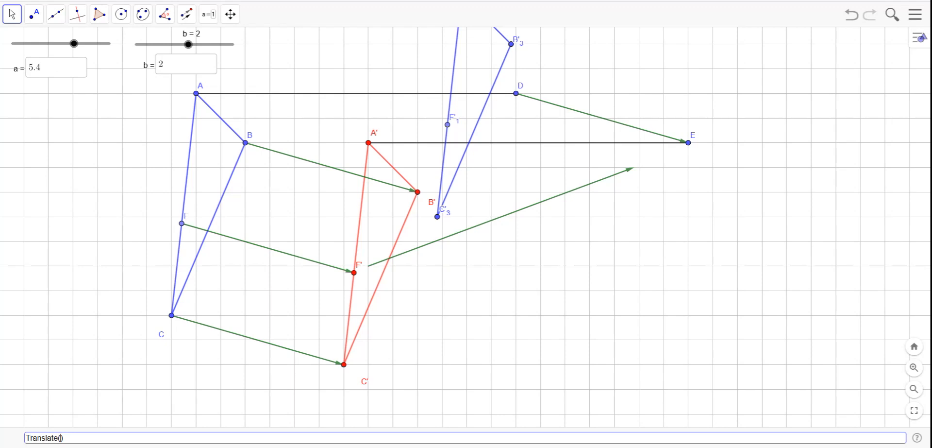
text(Segment(A,B)
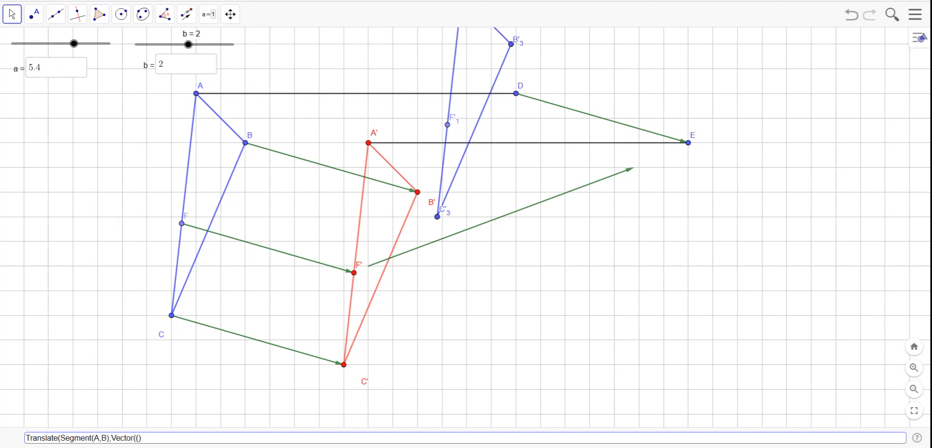
text(1,4)
key(Return)
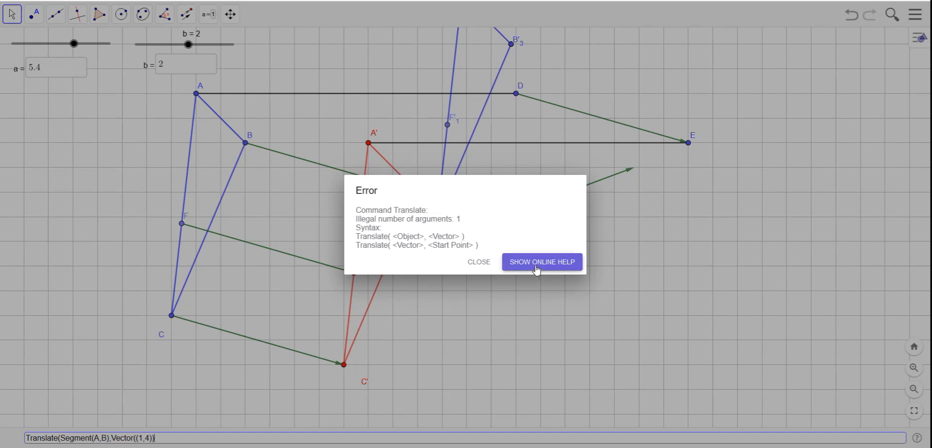
click(490, 269)
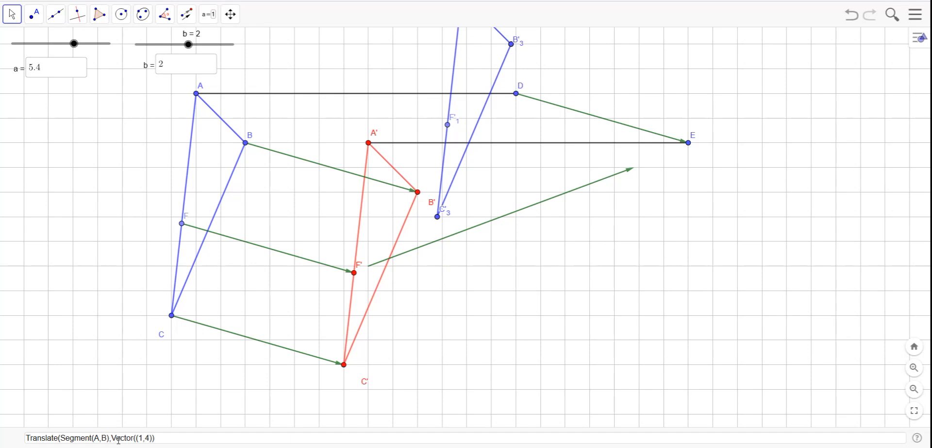
click(159, 437)
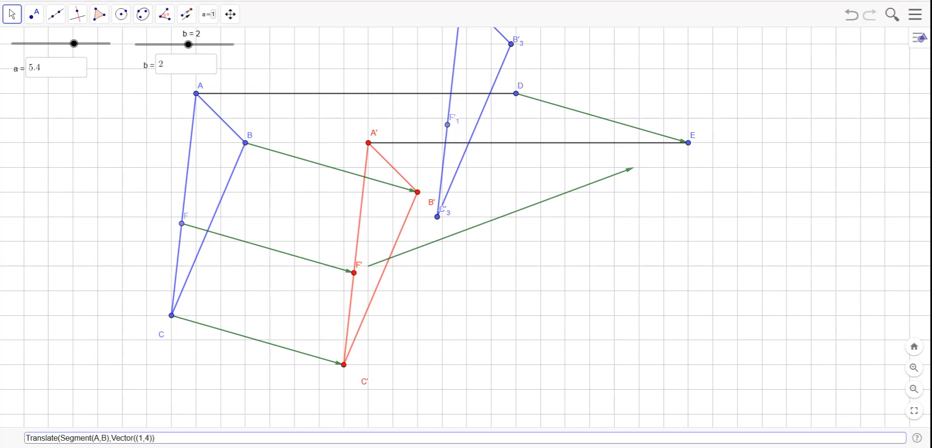
key(Return)
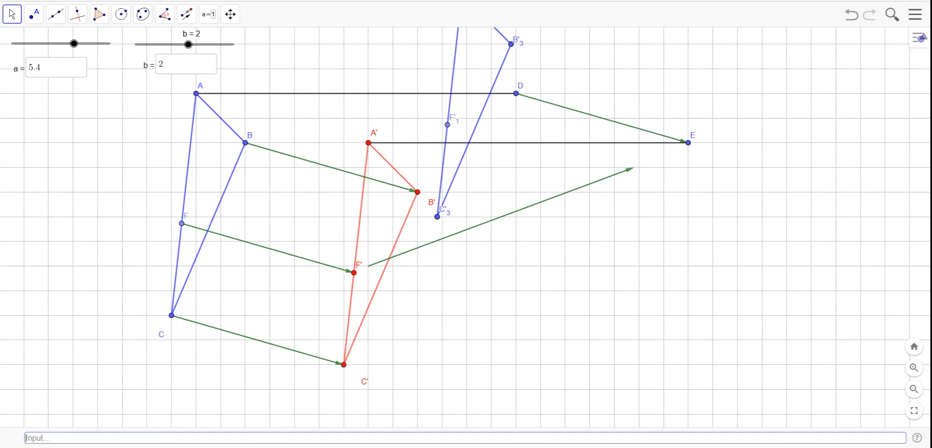
Reshape the original blue triangle by moving A to (-4, 4), C to (-6, -1) and B to (-2, 2).
drag(279, 274, 349, 444)
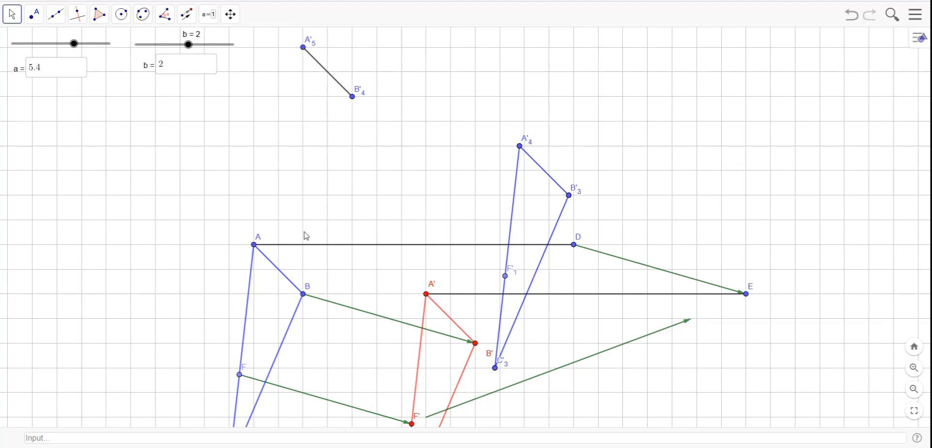
scroll(335, 217, down, 4)
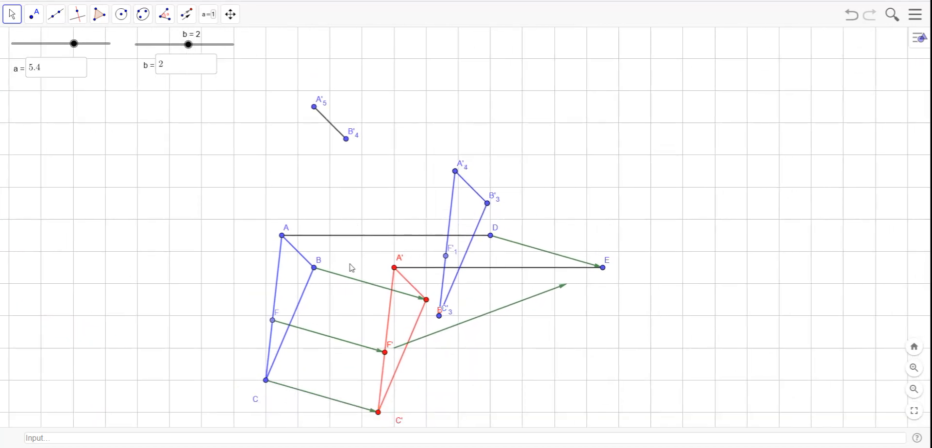
drag(282, 235, 266, 219)
drag(266, 381, 202, 381)
drag(314, 268, 331, 284)
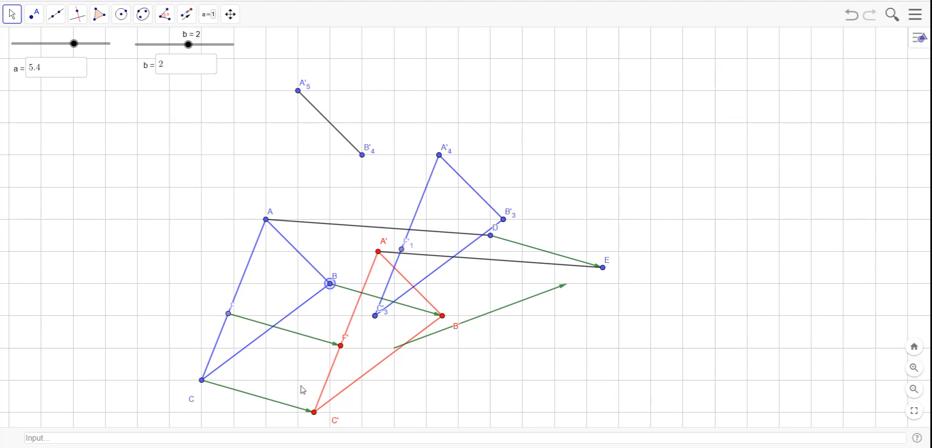
drag(398, 106, 411, 144)
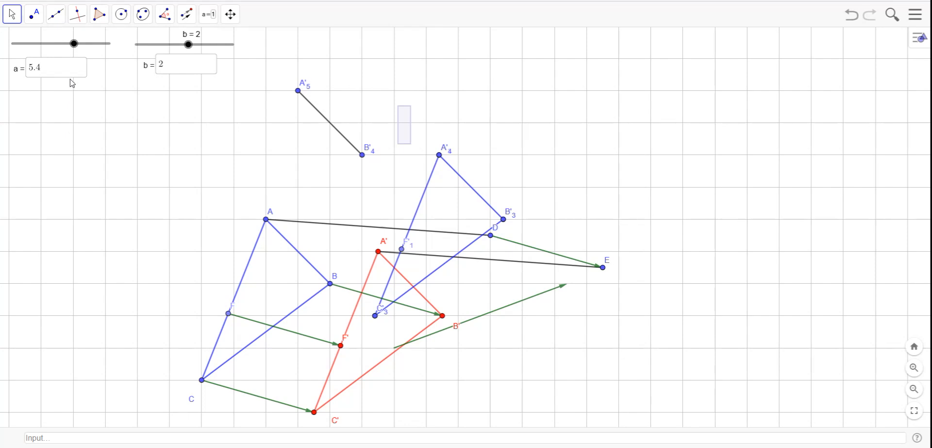
Create a number slider c below the input box of a, with minimum 0, maximum 25 and a decimal increment.
click(208, 15)
click(220, 127)
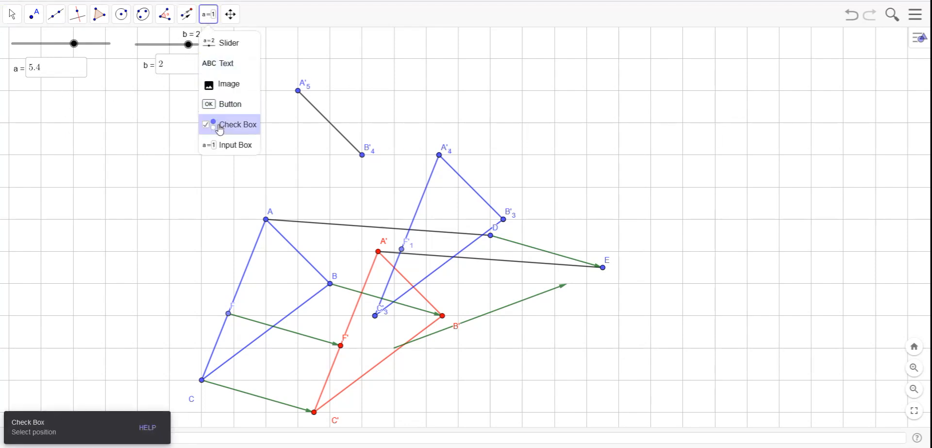
click(213, 64)
click(214, 44)
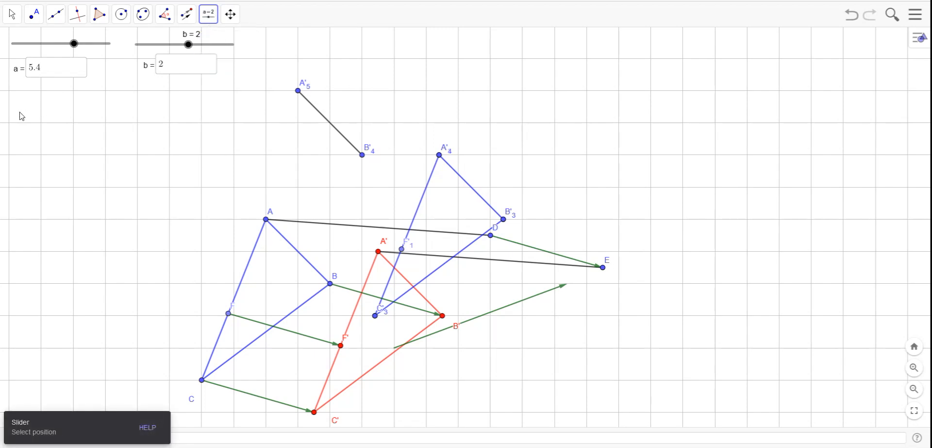
click(20, 114)
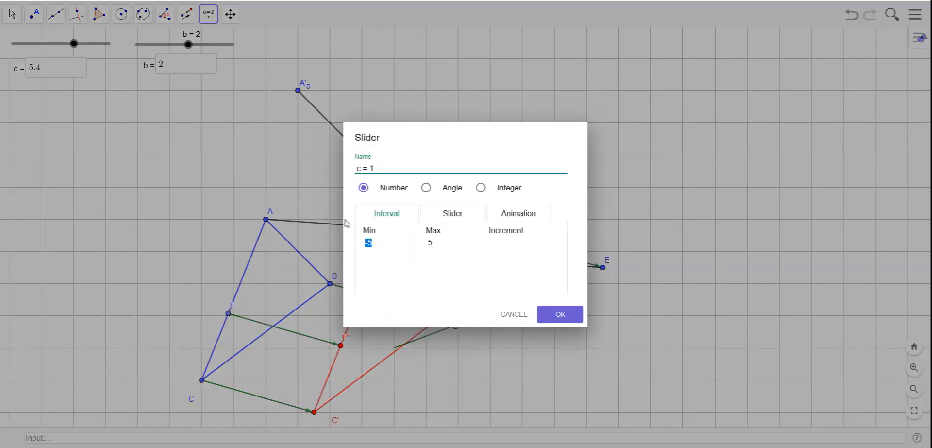
text(0)
click(431, 245)
double_click(431, 245)
text(25)
click(526, 243)
text(0.)
click(554, 315)
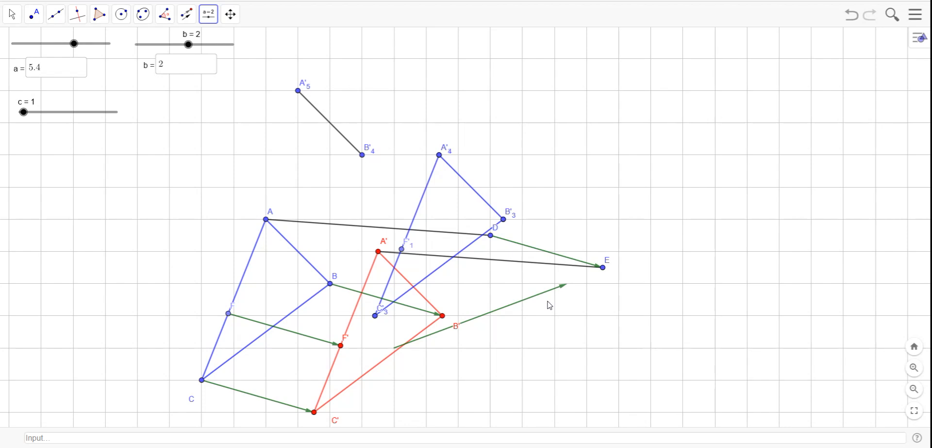
Add an input box captioned "c =" below the c slider and link it to c.
click(209, 21)
click(226, 144)
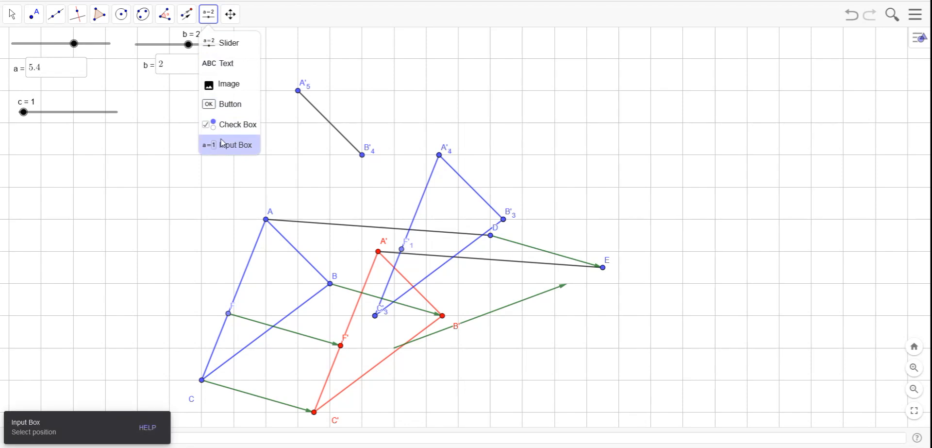
click(27, 126)
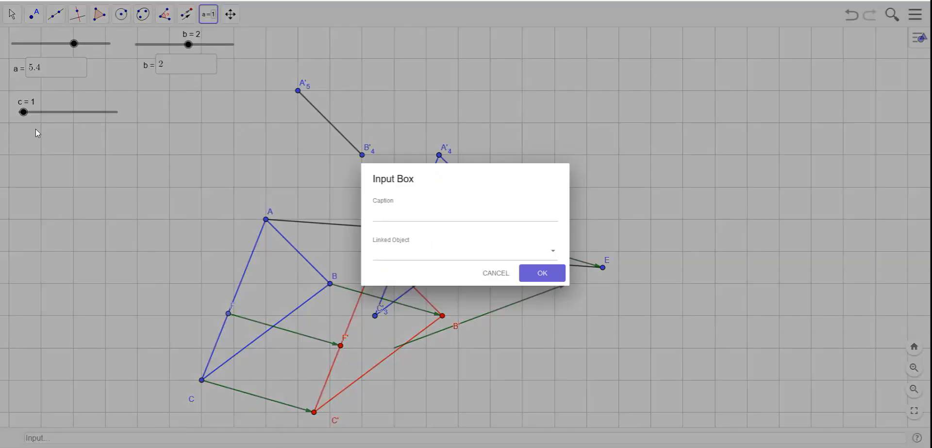
click(389, 216)
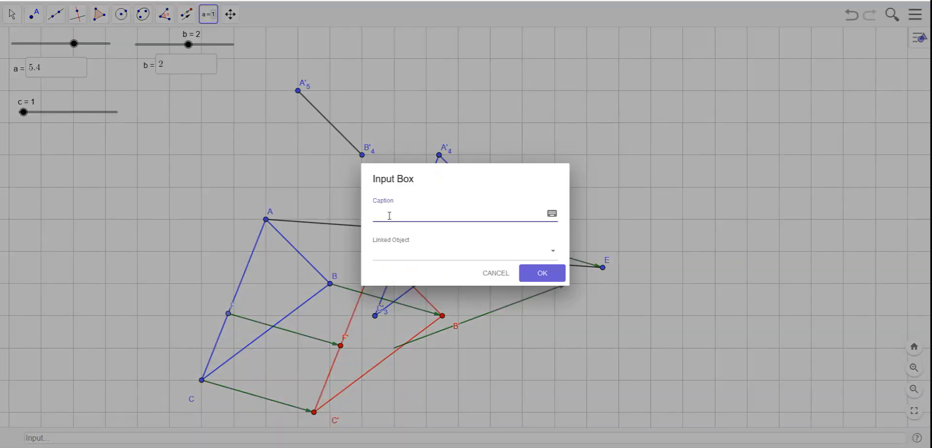
text(c=)
key(BackSpace)
text(=)
click(552, 251)
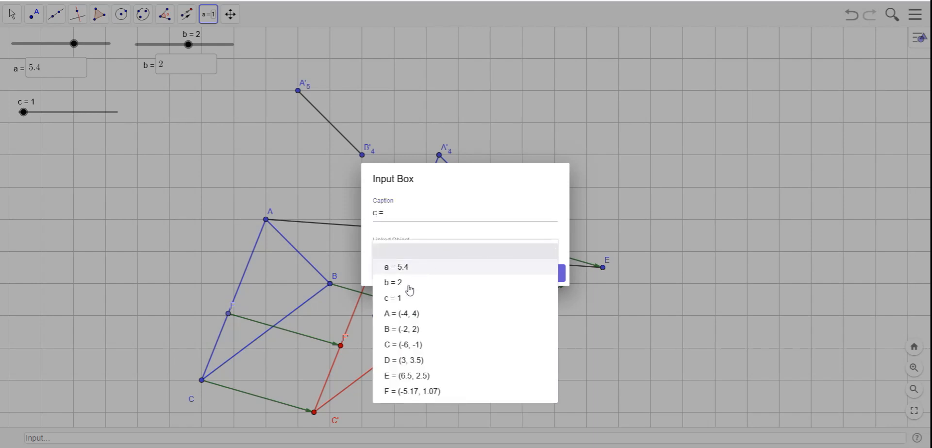
click(395, 297)
click(520, 274)
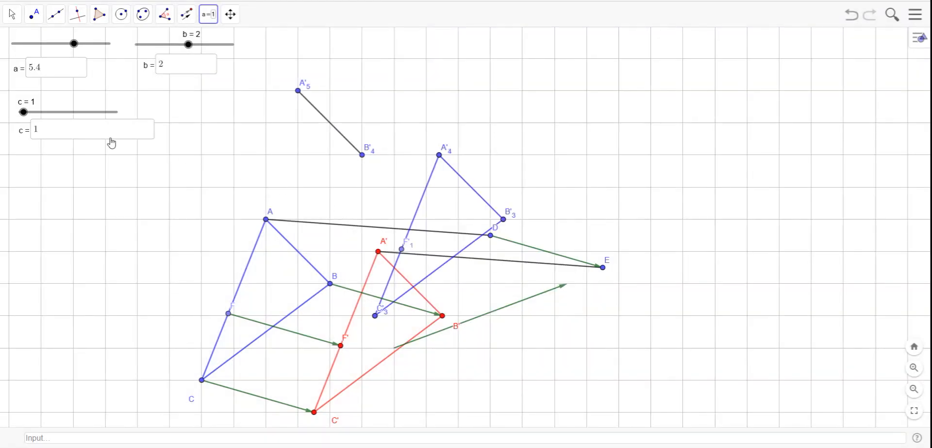
Create an angle slider α beside the c slider, keeping the default interval and increment.
click(209, 14)
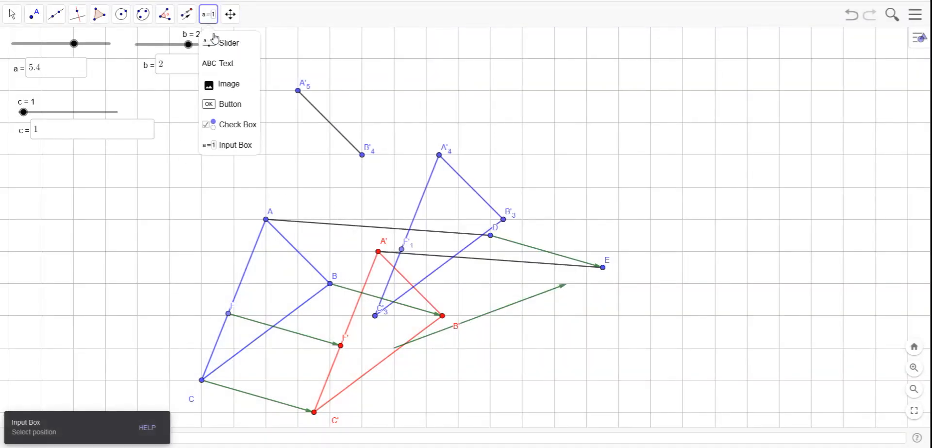
click(221, 44)
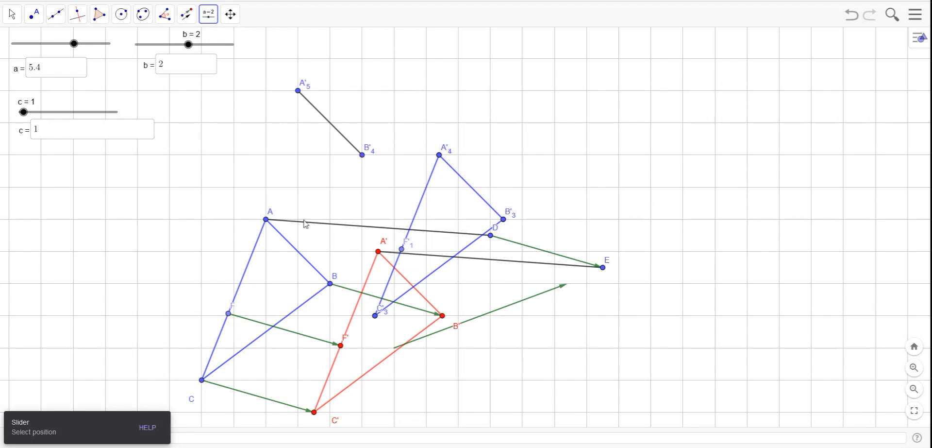
click(158, 113)
click(426, 188)
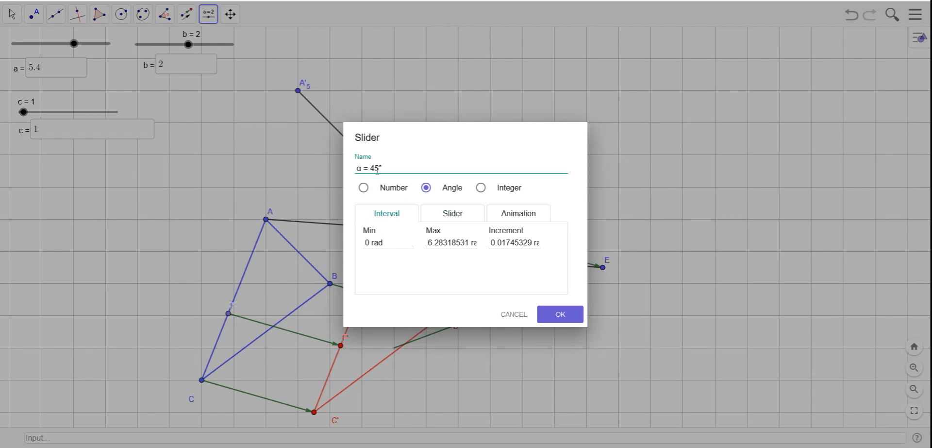
click(554, 321)
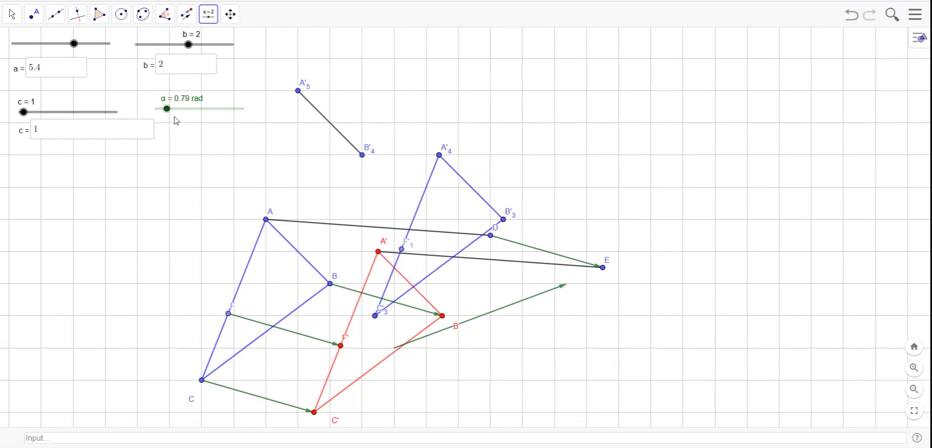
Add an input box captioned "α =", link it to α, and align it directly below the α slider.
click(210, 19)
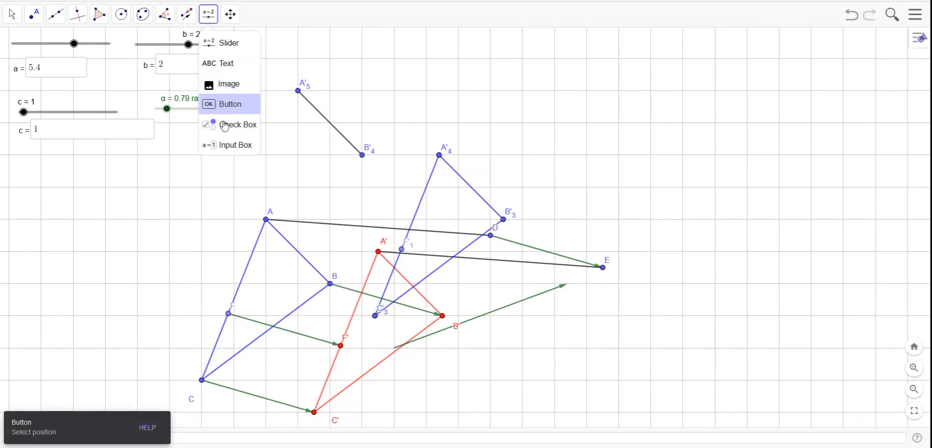
click(228, 148)
click(197, 128)
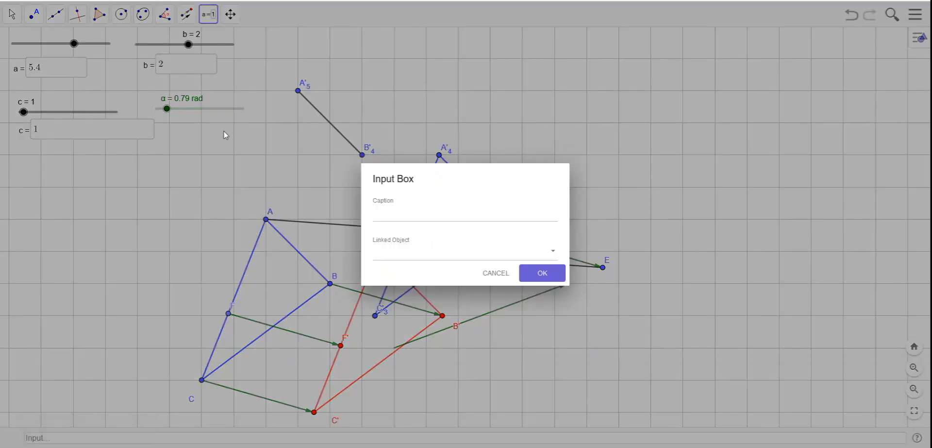
click(430, 214)
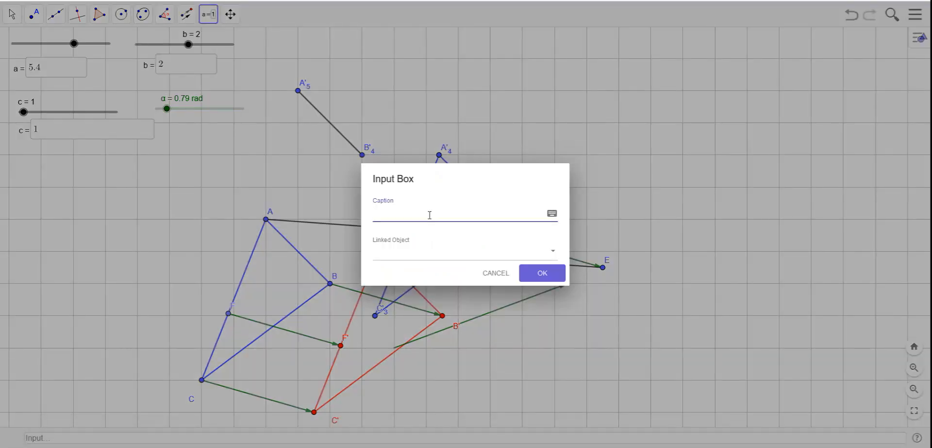
click(552, 213)
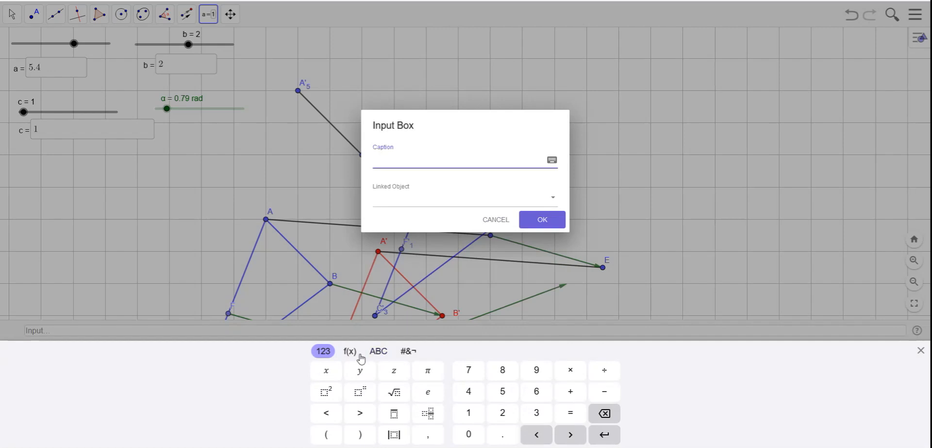
click(379, 353)
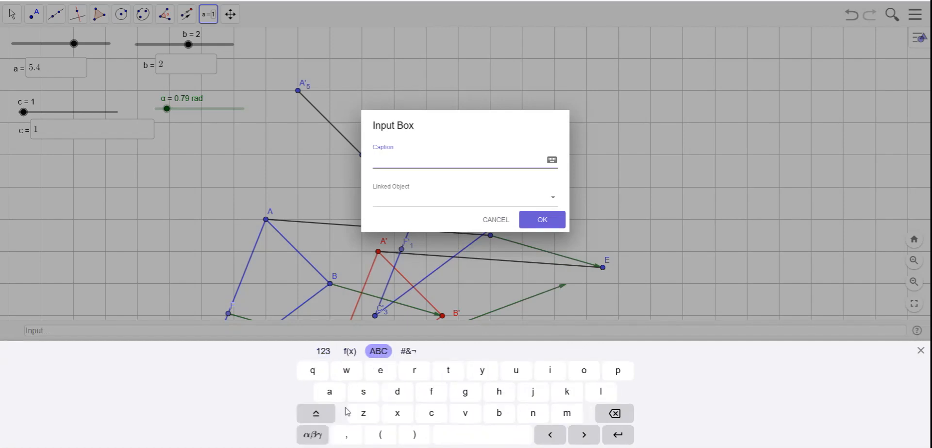
click(313, 434)
click(329, 391)
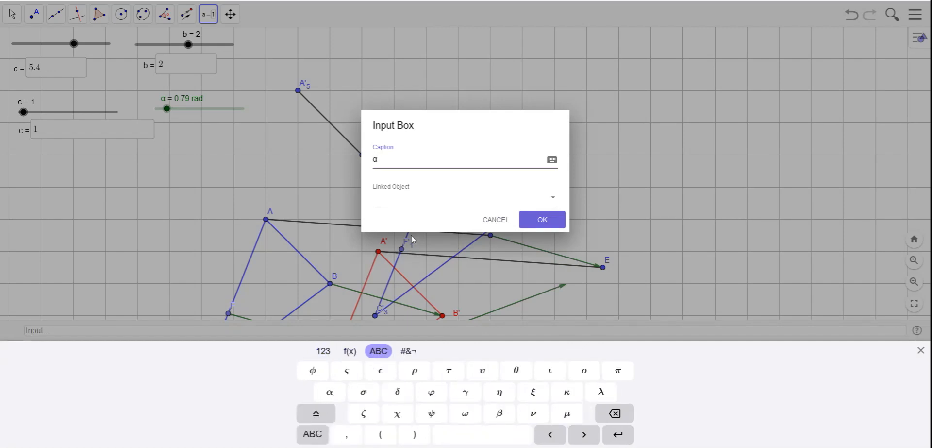
text(=)
click(552, 197)
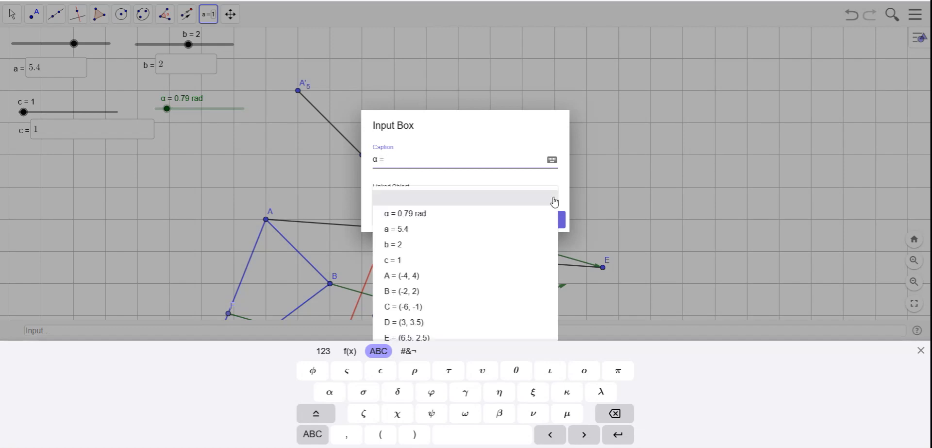
click(411, 213)
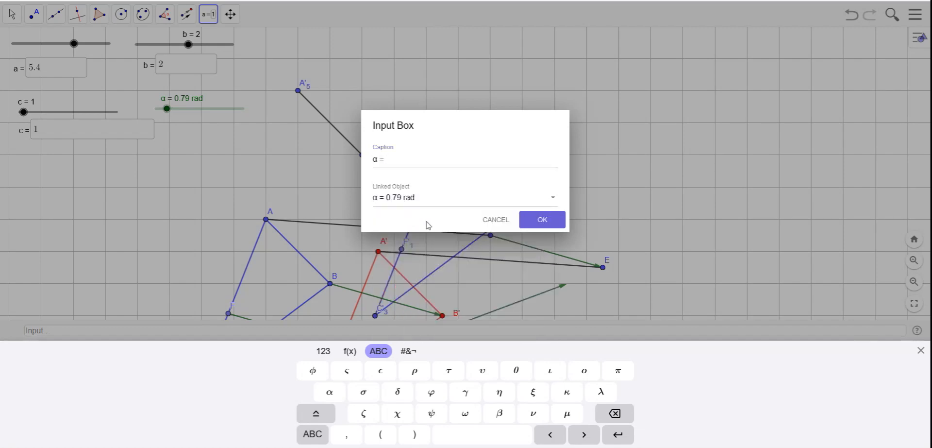
click(542, 219)
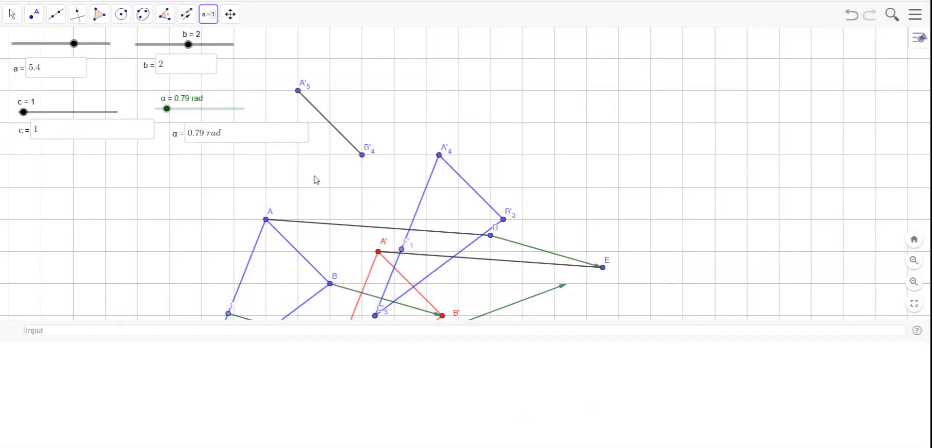
drag(179, 138, 168, 134)
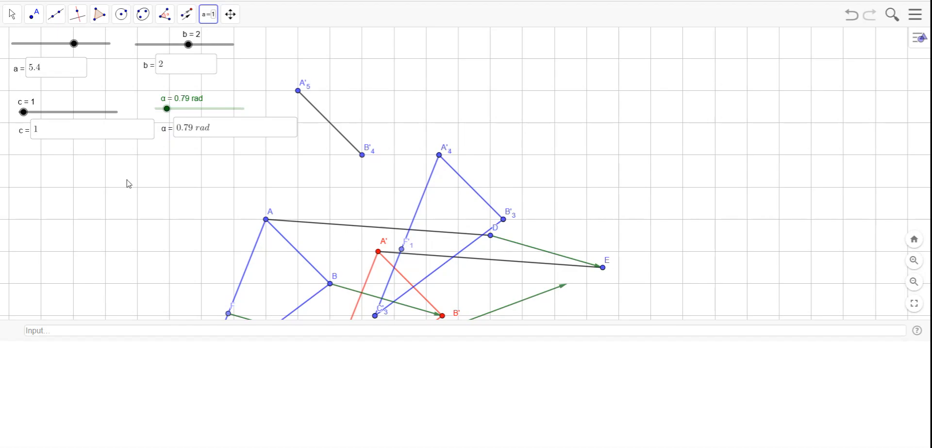
Draw a new triangle GHI from three segments in the empty area beside the existing triangles.
click(771, 254)
click(485, 270)
click(20, 20)
click(631, 258)
scroll(639, 274, down, 2)
scroll(640, 273, up, 2)
drag(208, 231, 696, 230)
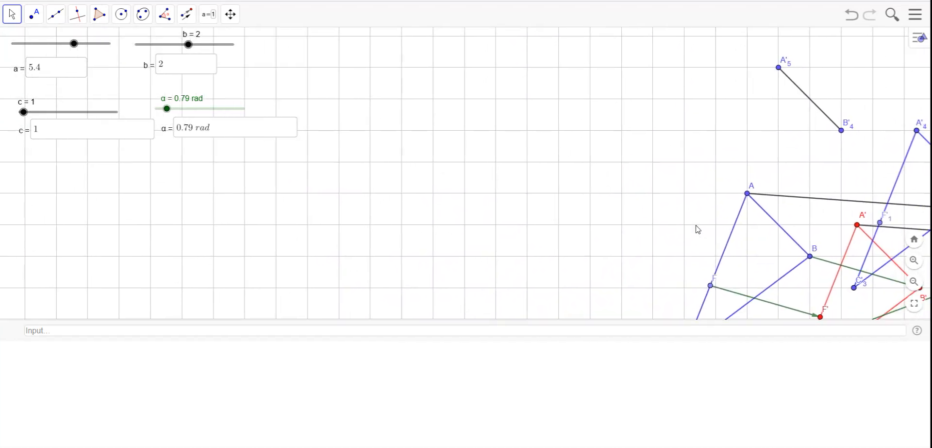
click(56, 18)
click(75, 63)
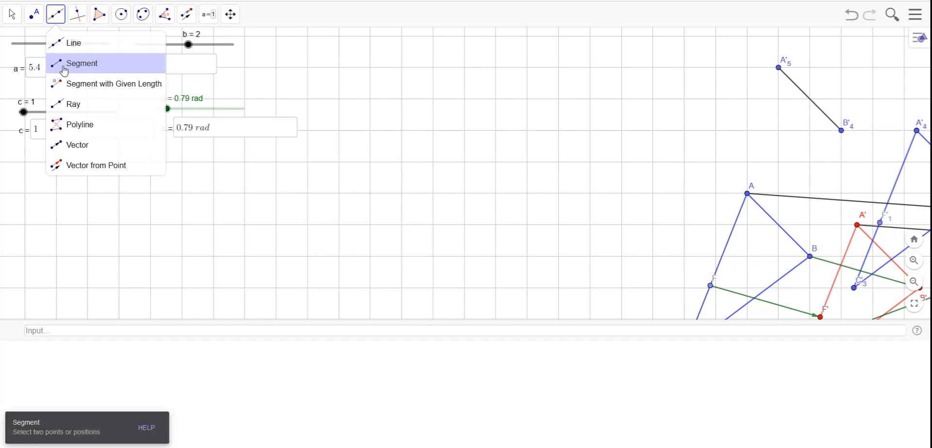
click(350, 135)
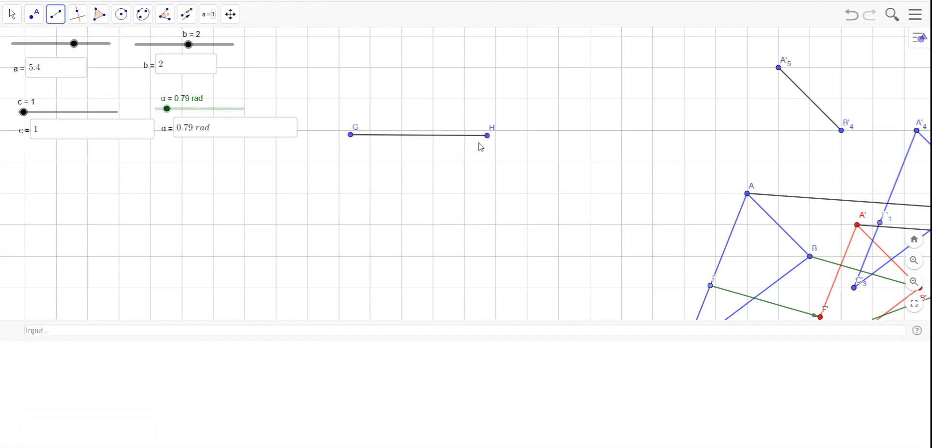
click(487, 136)
click(389, 235)
click(388, 235)
click(351, 135)
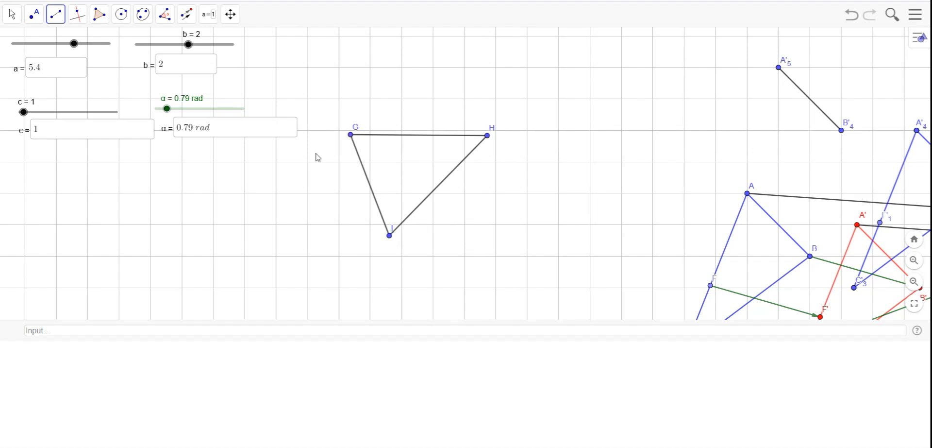
Reshape triangle GHI by shifting side GI outward, then moving I and H onto nearby grid intersections.
click(34, 14)
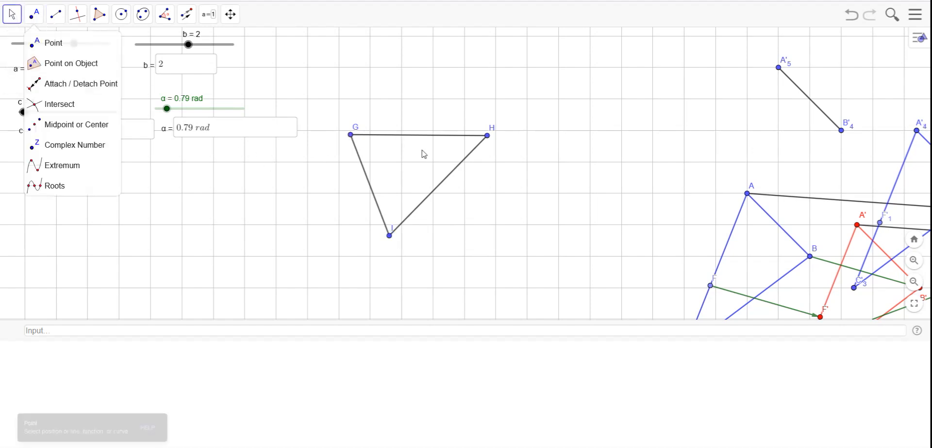
key(Escape)
mouse_move(369, 187)
mouse_down()
mouse_move(347, 194)
mouse_move(358, 208)
mouse_move(355, 183)
mouse_up()
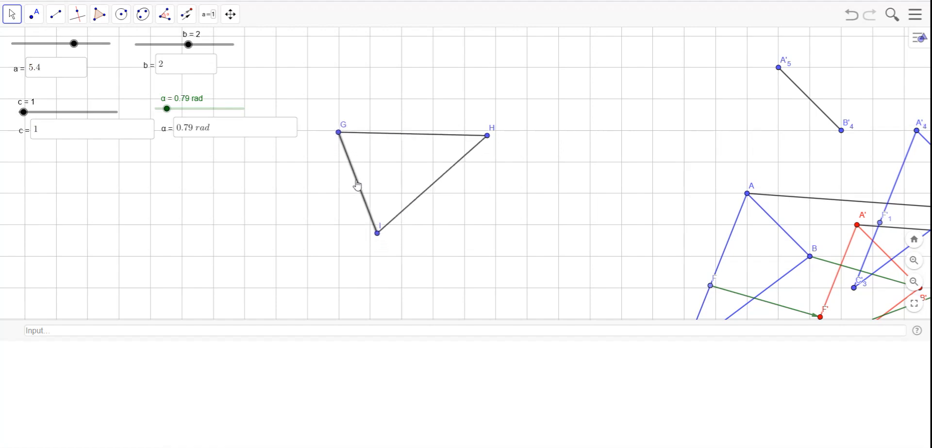
drag(378, 235, 374, 227)
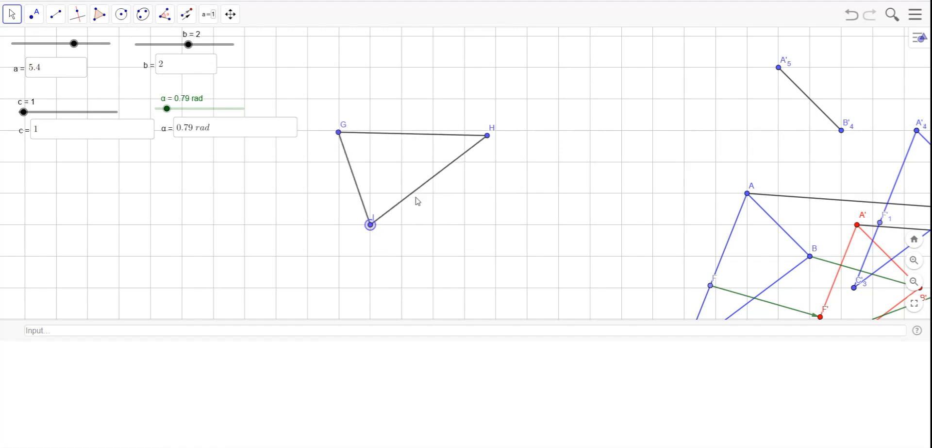
drag(487, 136, 497, 101)
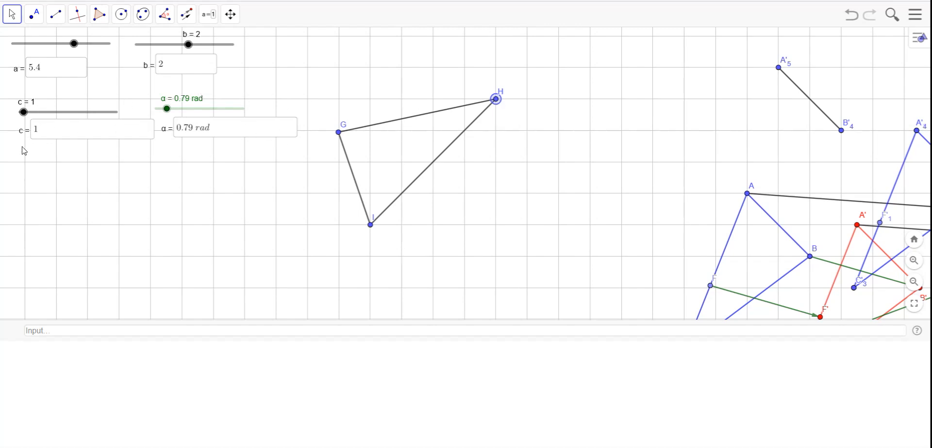
Set c to 2√2 through its input box and dismiss the on-screen keyboard.
click(49, 137)
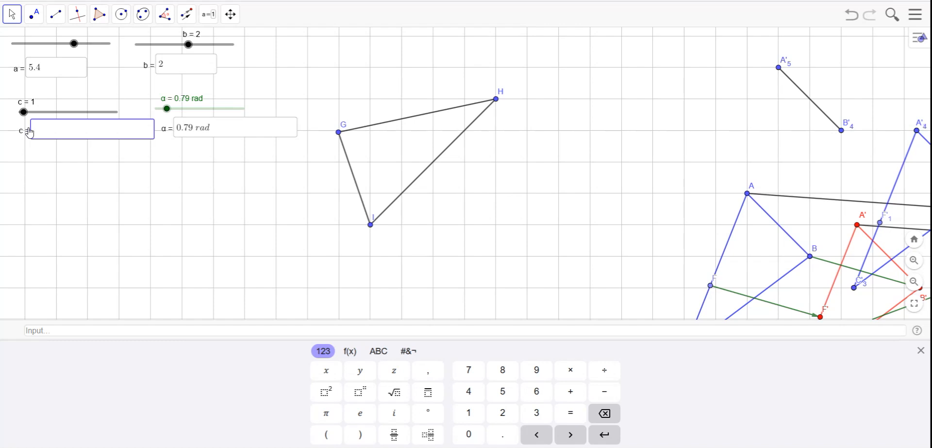
text(2)
text(sqr)
text(t(2)
click(60, 330)
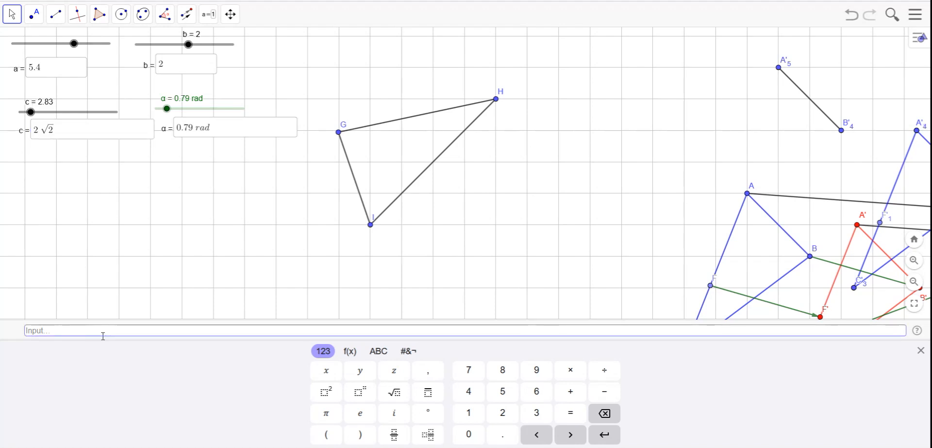
click(920, 350)
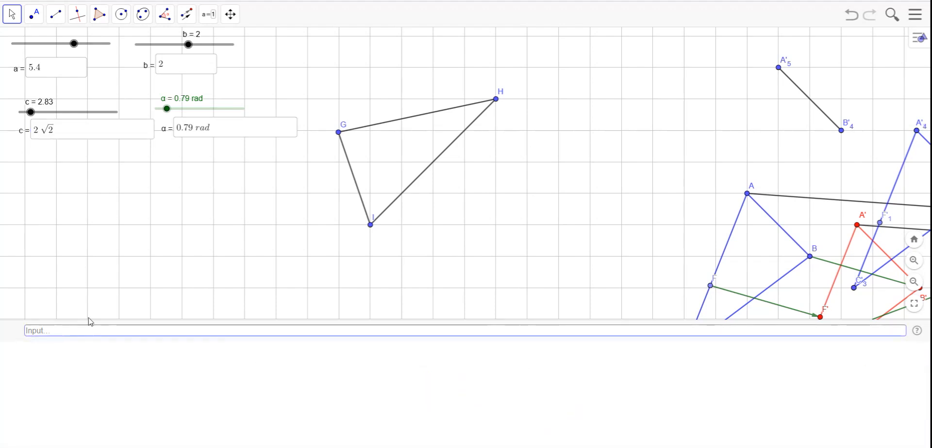
text(w=)
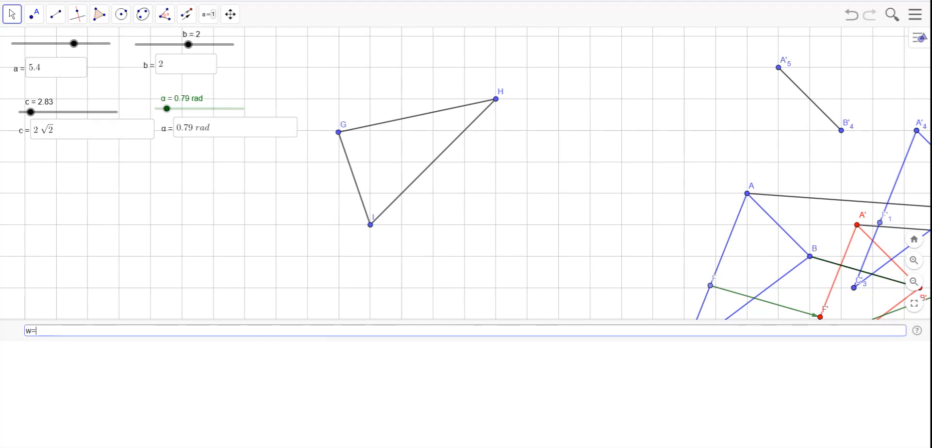
text(Vector)
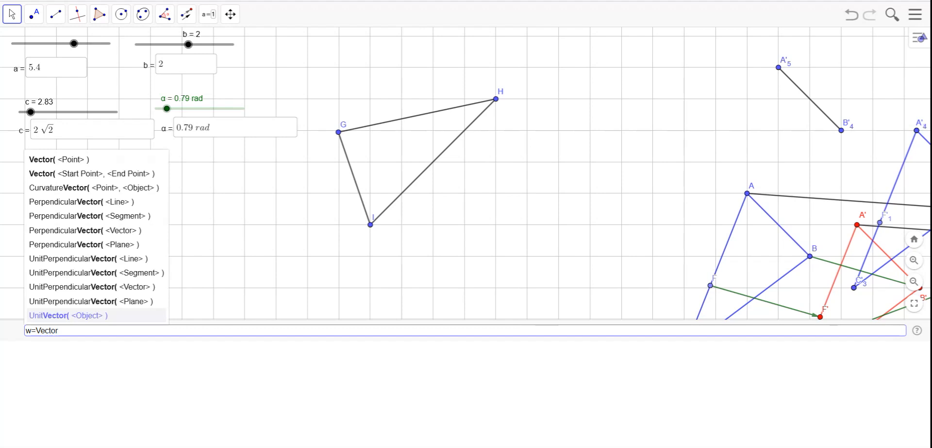
text(()
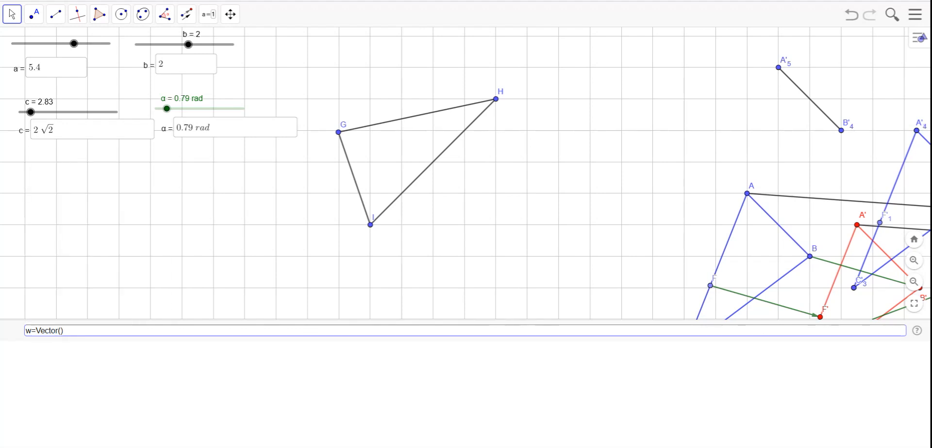
text(())
text(c)
text(*)
text(cos)
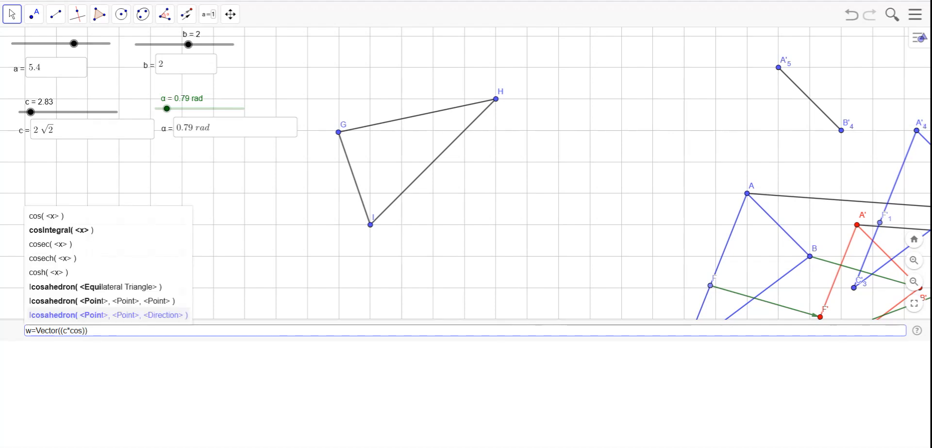
text(()
key(Left)
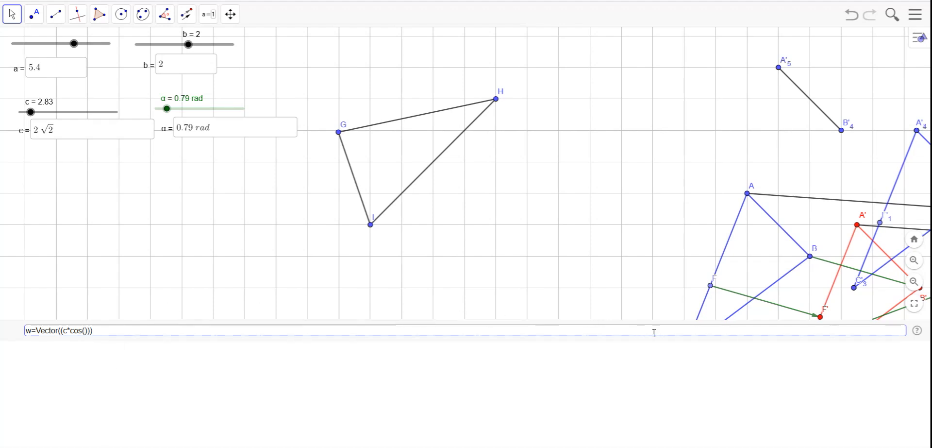
right_click(85, 335)
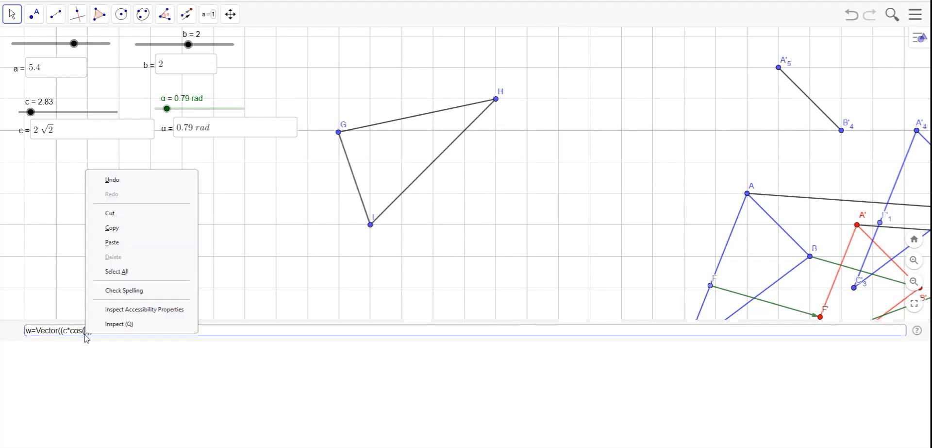
click(217, 325)
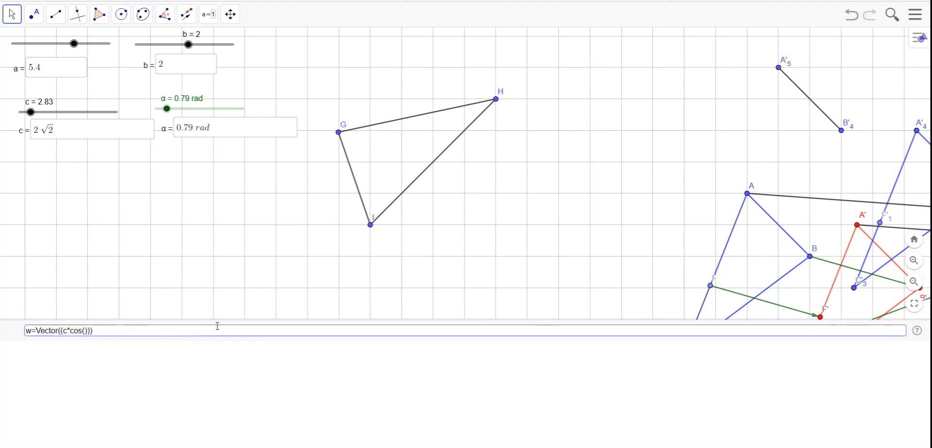
click(88, 330)
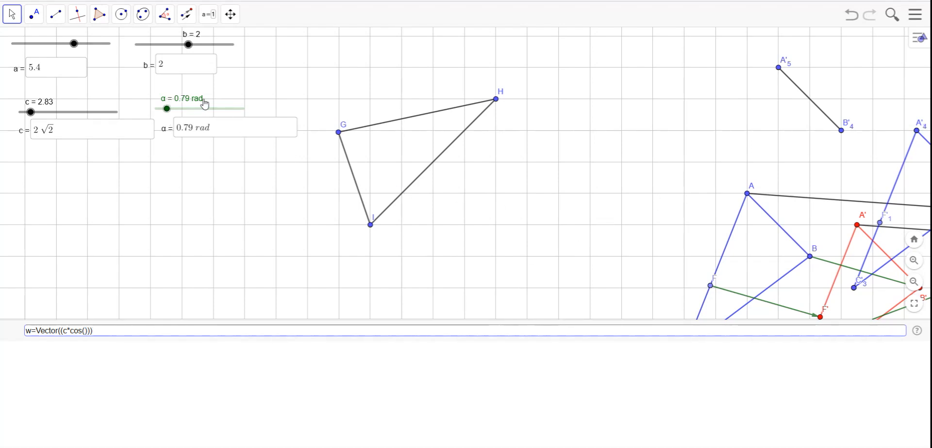
drag(108, 330, 5, 330)
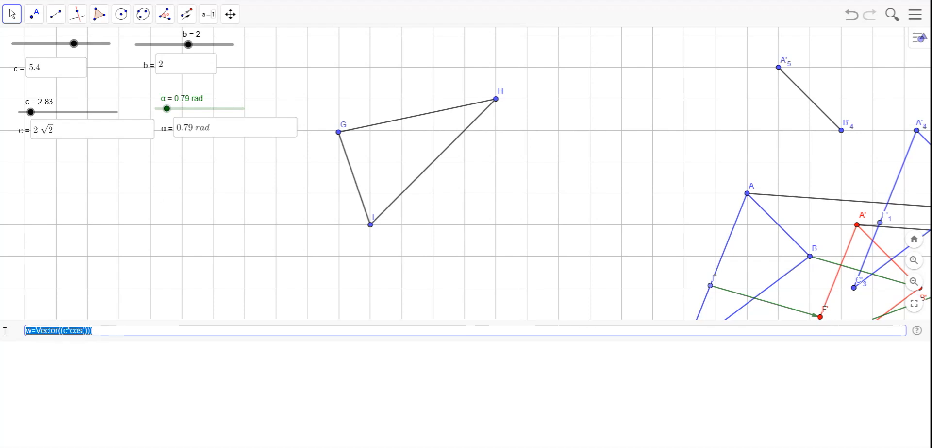
key(BackSpace)
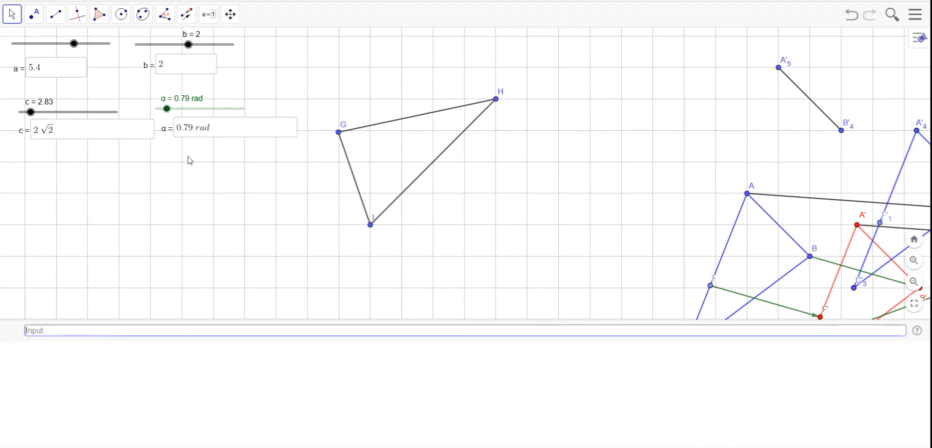
Nudge the α slider to 0.8 rad and rename the angle as AA.
click(167, 108)
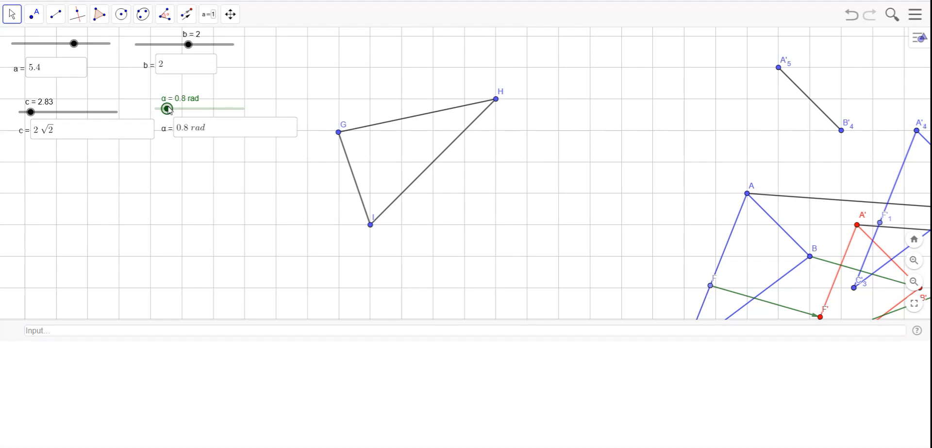
right_click(168, 109)
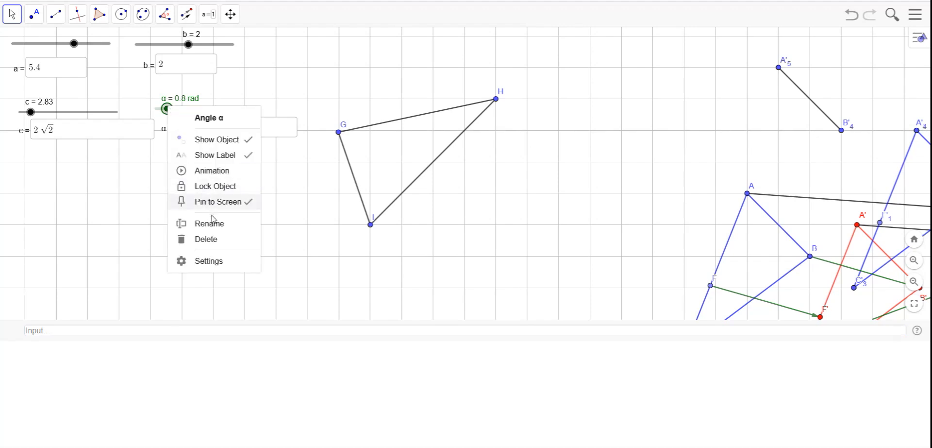
click(212, 230)
drag(378, 227, 329, 225)
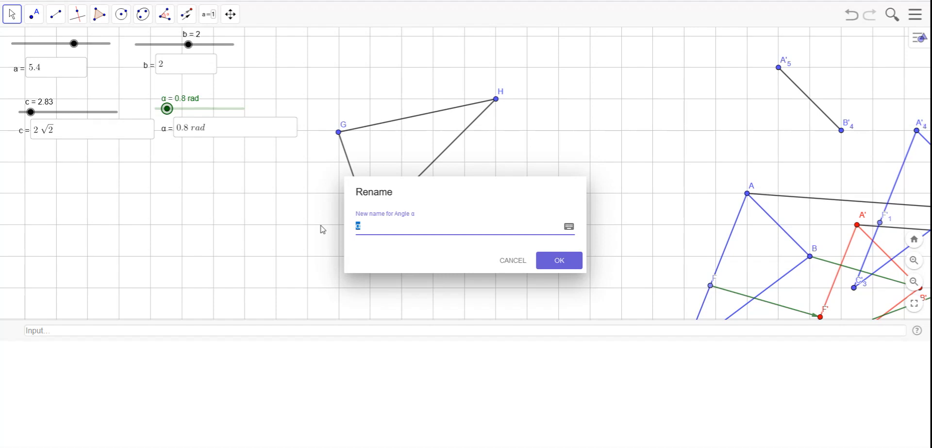
text(AA)
click(558, 262)
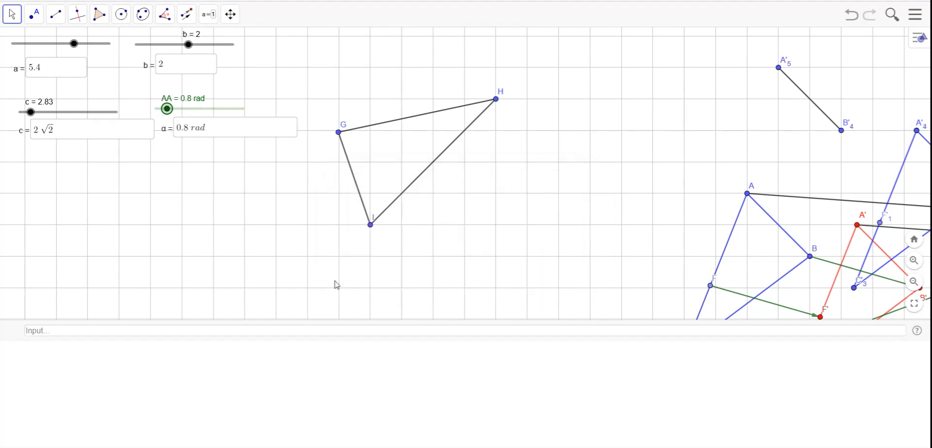
Write a vector command with the components c*cos(AA) and c*sin(AA) as the new input expression.
click(48, 330)
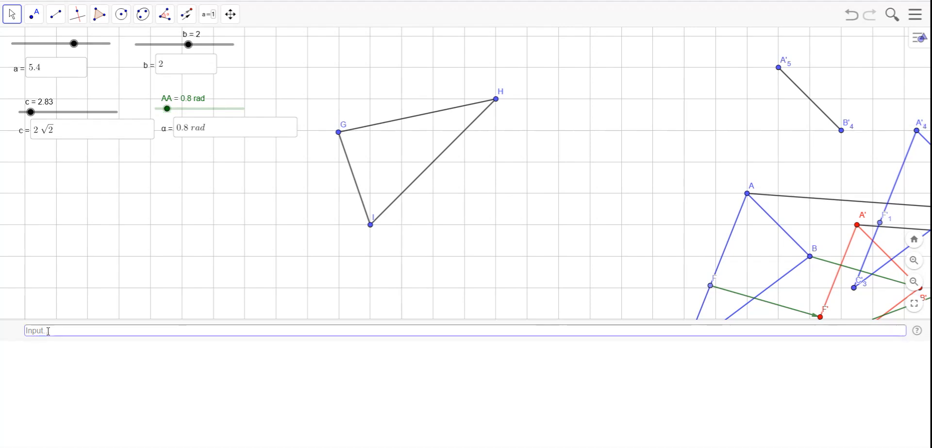
text(Vector)
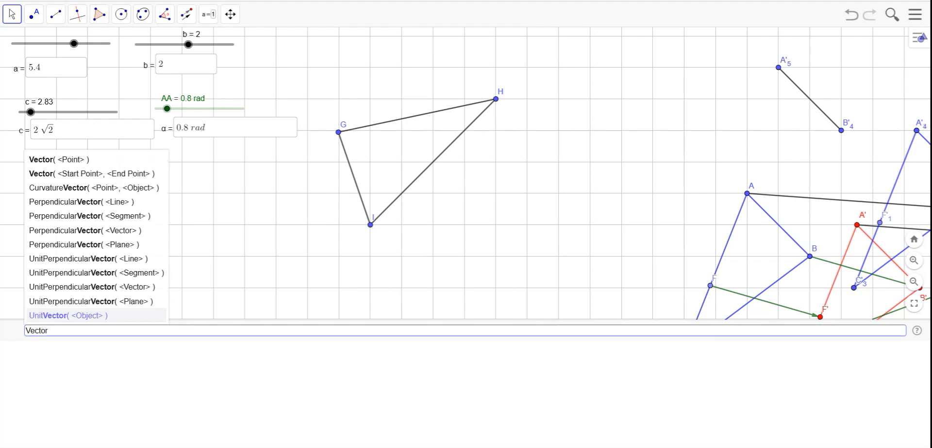
text((()
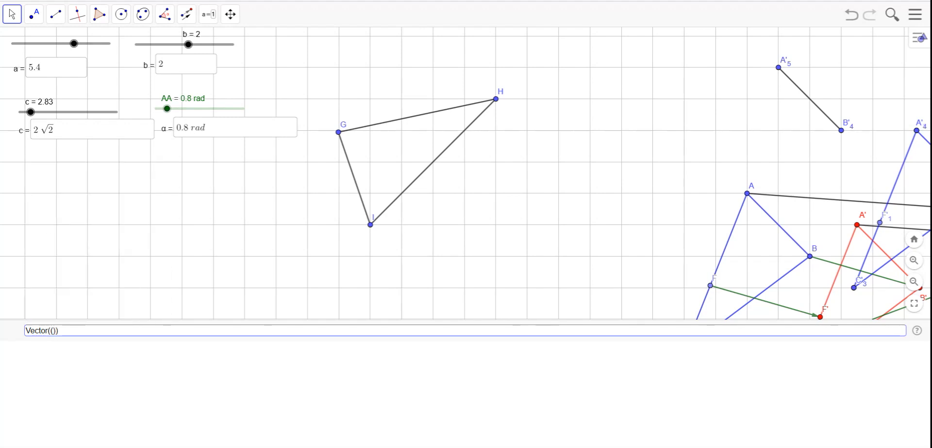
text(,)
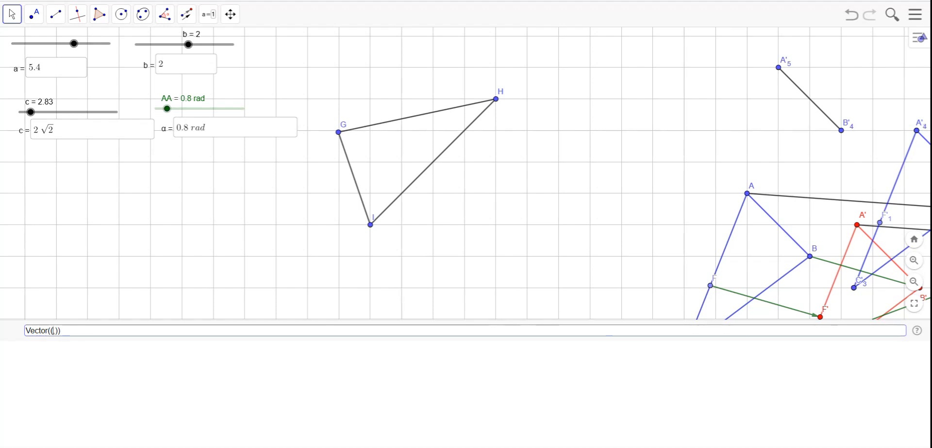
text(c*cos(AA),)
text(c*)
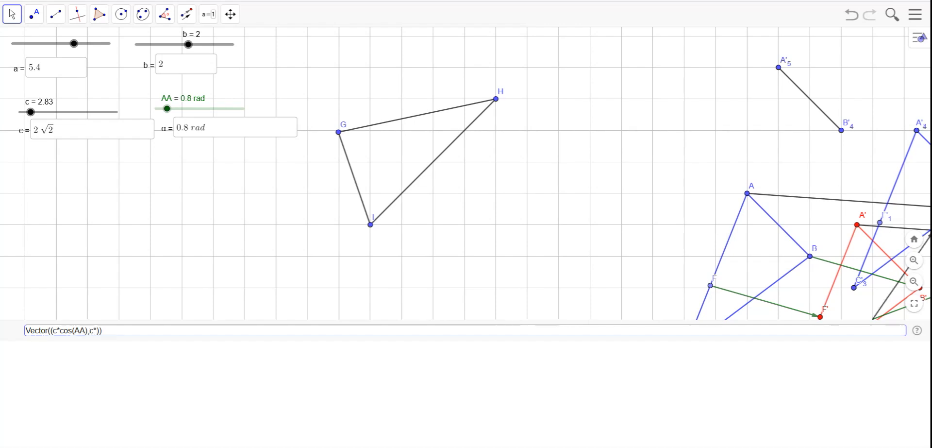
text(sin(AA)
key(Right)
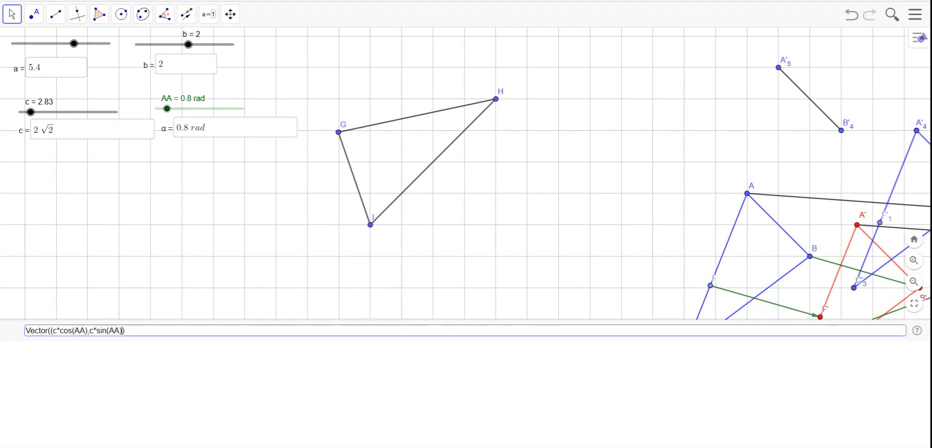
Prefix the vector expression with the name w= and try to submit it, dismissing the error dialog.
key(Left)
key(Left)
key(Left)
key(Left)
key(Left)
key(Left)
key(Left)
key(Left)
key(Left)
key(Left)
key(Left)
text(w=)
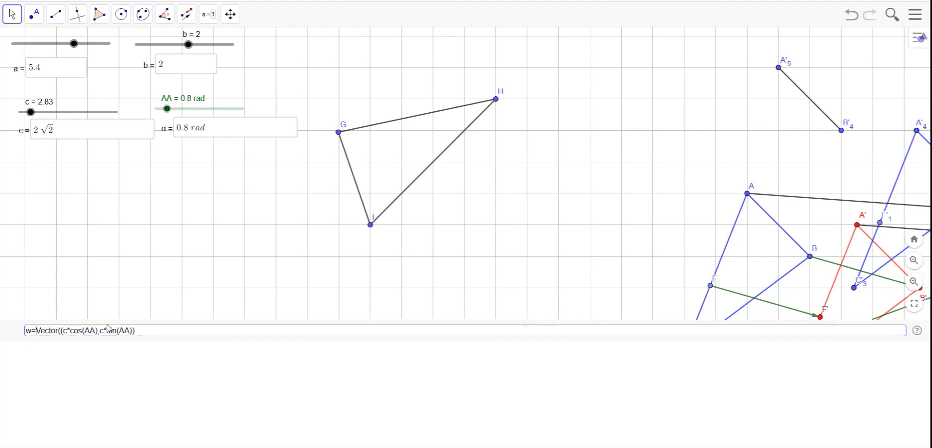
click(147, 330)
key(Return)
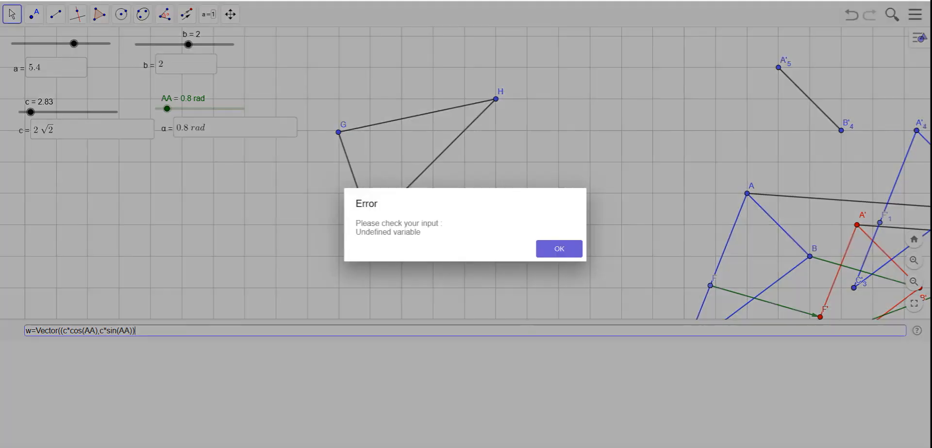
click(544, 244)
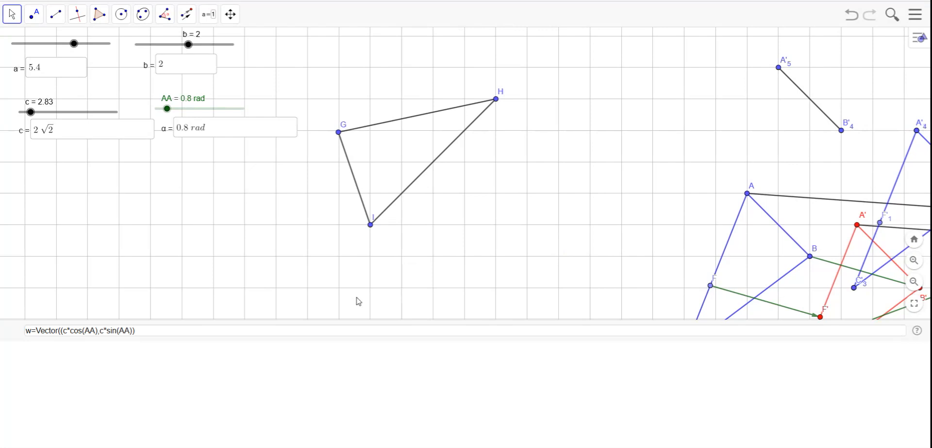
Add the missing closing parenthesis to the w definition and create the vector ((c*cos(AA),c*sin(AA))).
click(134, 331)
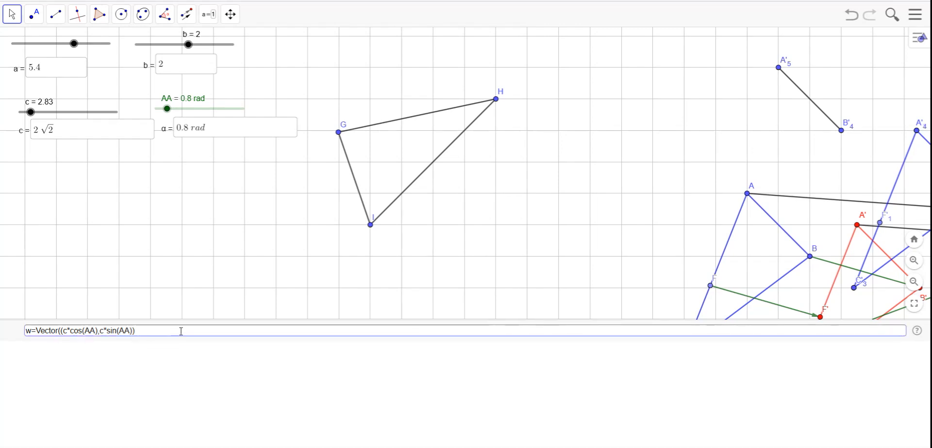
text())
key(Return)
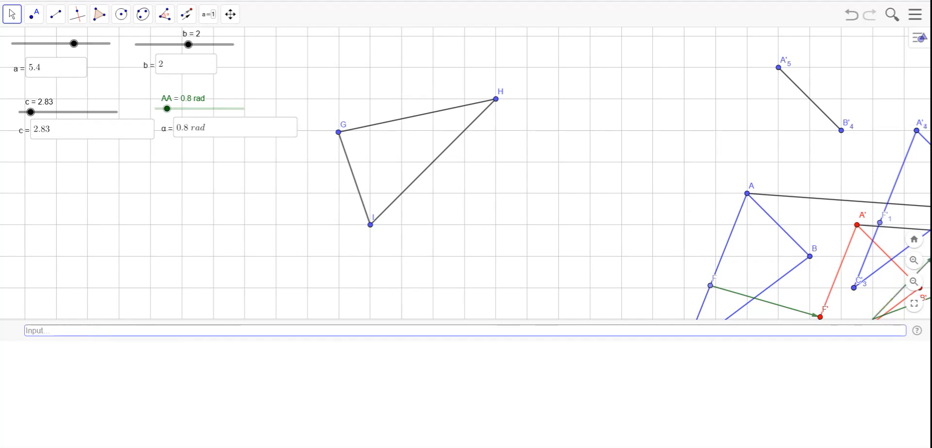
Translate point G of the new triangle by vector w with the Translate command.
drag(629, 277, 272, 241)
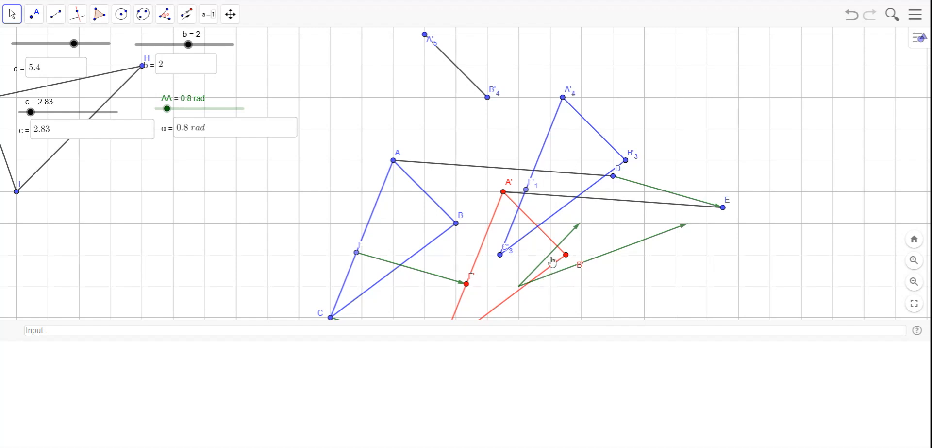
drag(211, 240, 565, 324)
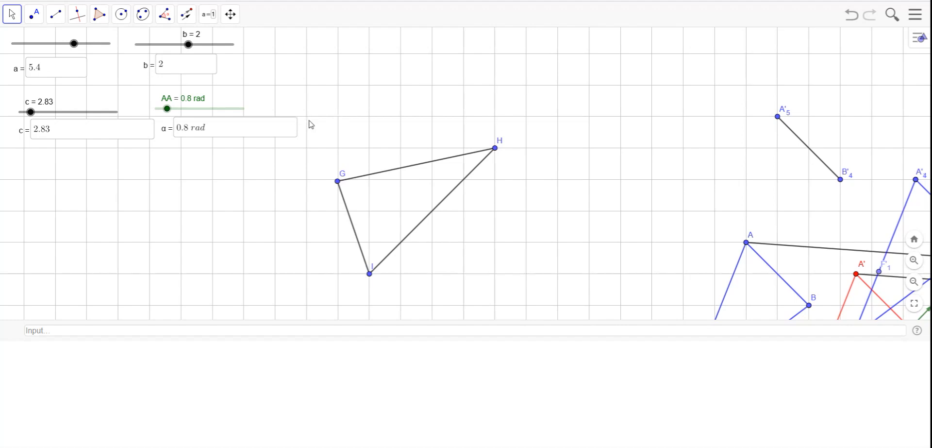
drag(319, 122, 532, 305)
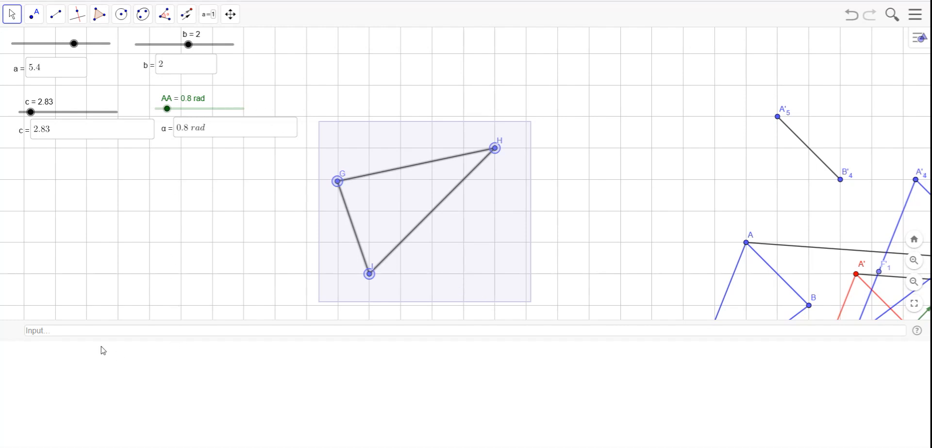
click(62, 330)
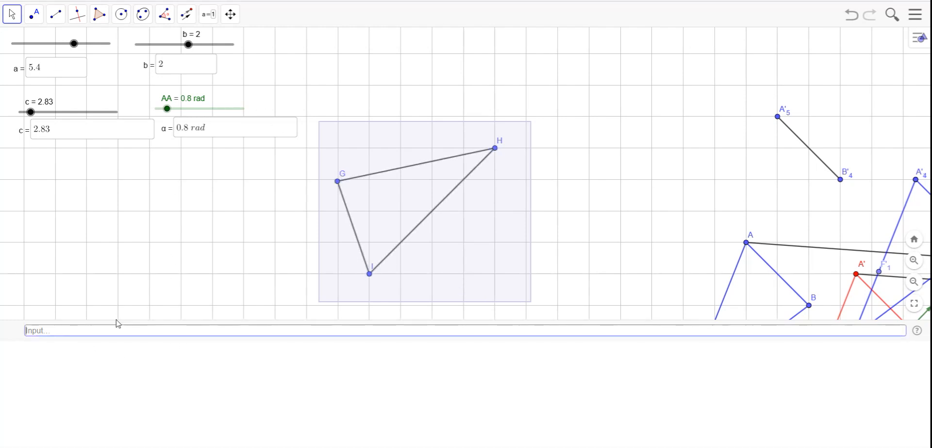
text(Translate)
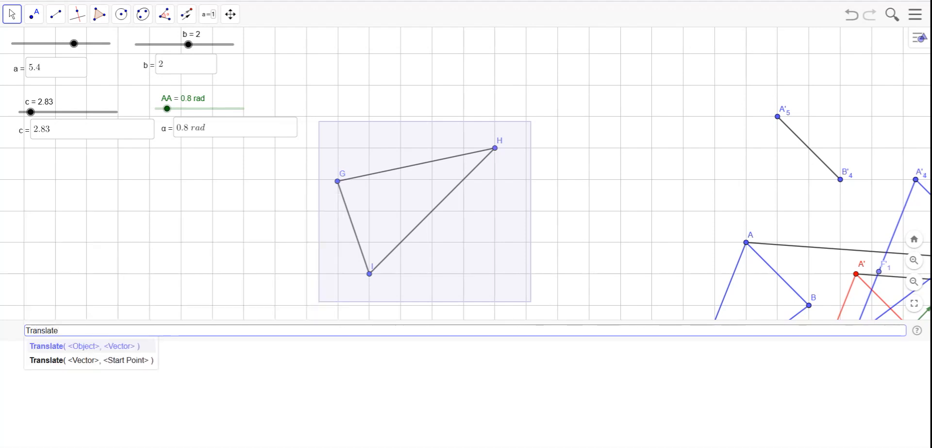
text(()
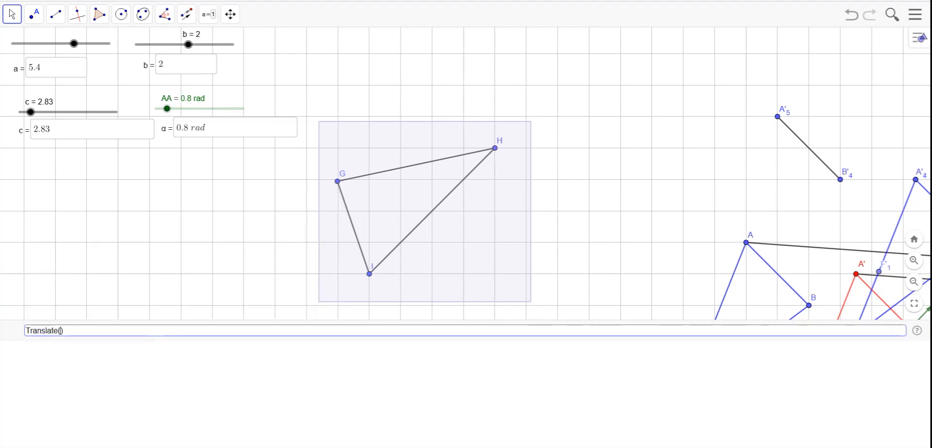
text(G,w)
key(Return)
Translate points H and I by vector w as well, and clear the selection around the triangle.
text(Translate)
key(BackSpace)
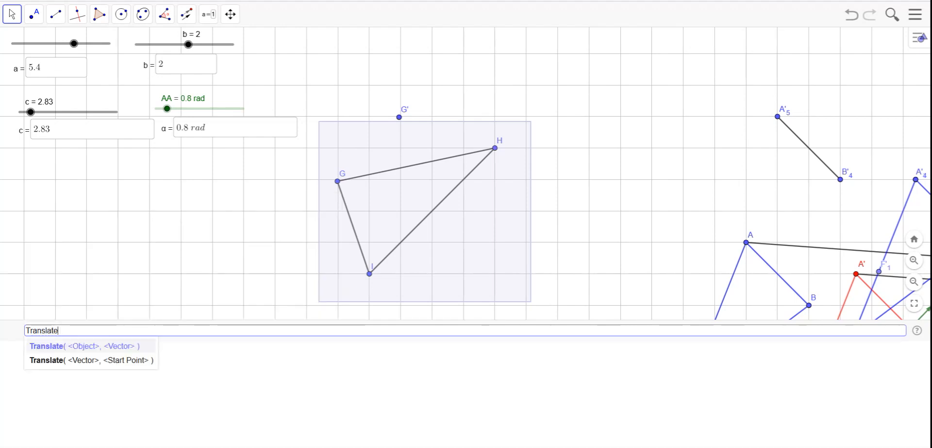
text((H,w)
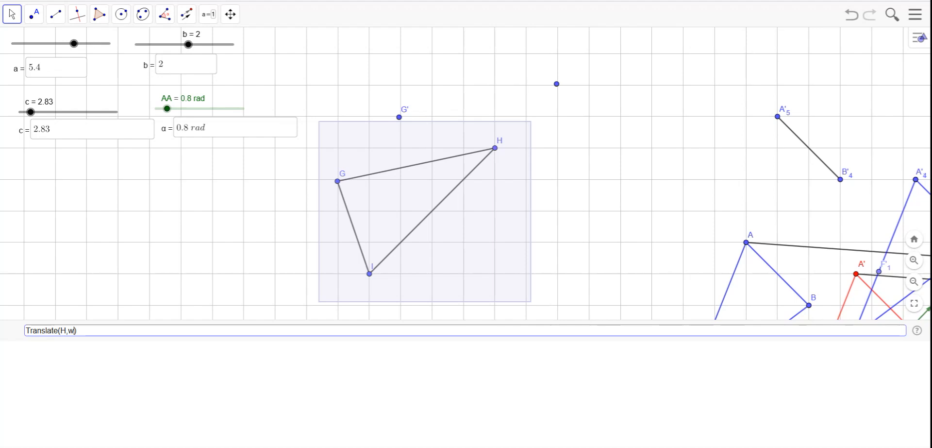
key(Return)
text(Translate)
text((l,w)
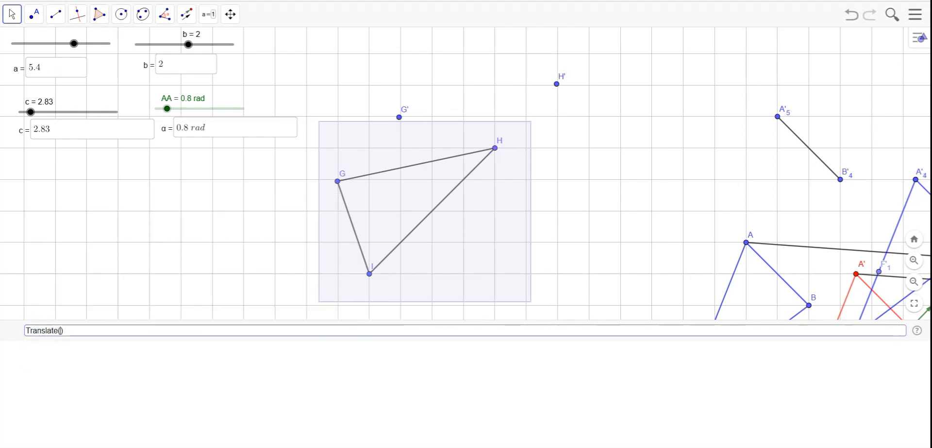
key(Return)
click(339, 81)
Draw the segments G'I', I'H' and G'H' to complete the translated triangle.
click(56, 15)
click(63, 63)
click(399, 117)
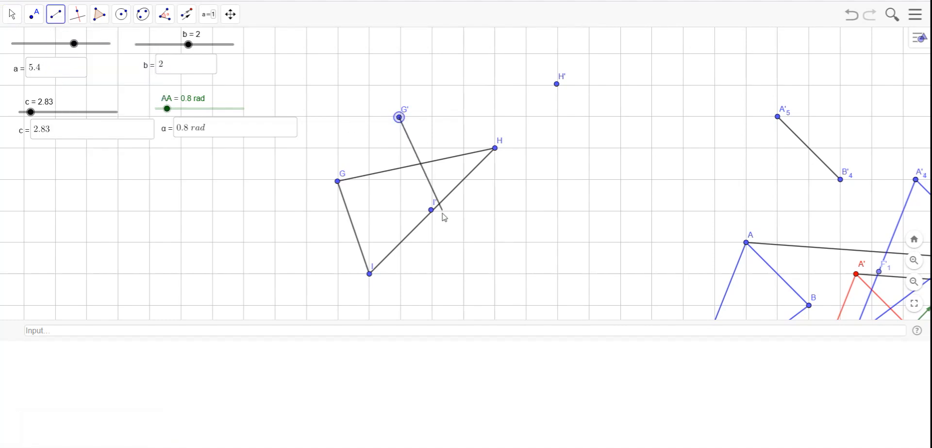
click(431, 210)
click(431, 210)
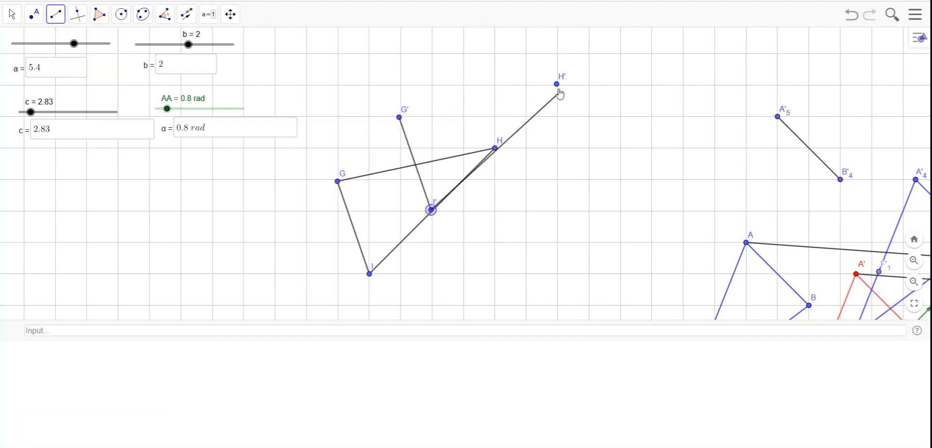
click(556, 84)
click(399, 117)
click(556, 83)
Move point H two grid squares straight down so the two triangles separate more clearly.
click(12, 14)
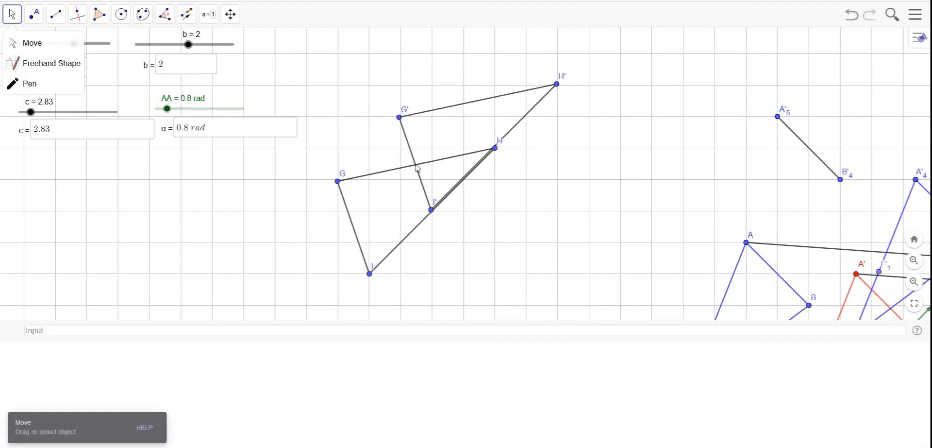
click(495, 149)
drag(495, 152, 495, 212)
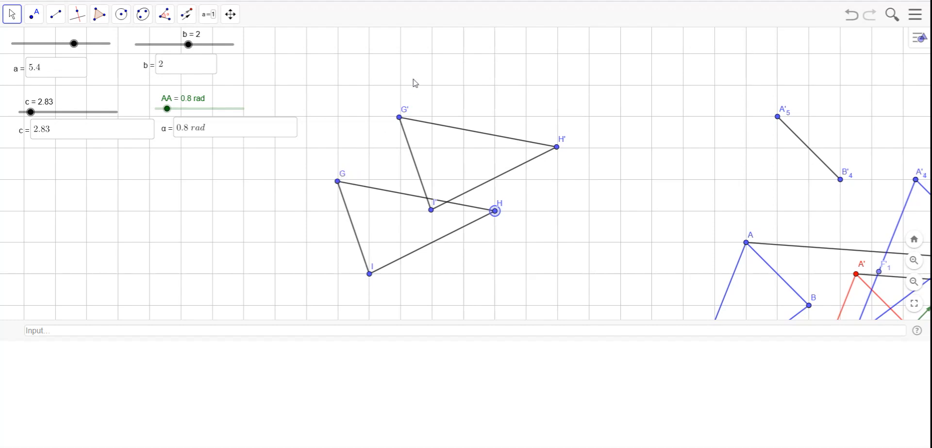
Draw a vector from point G to its translated image G'.
click(57, 17)
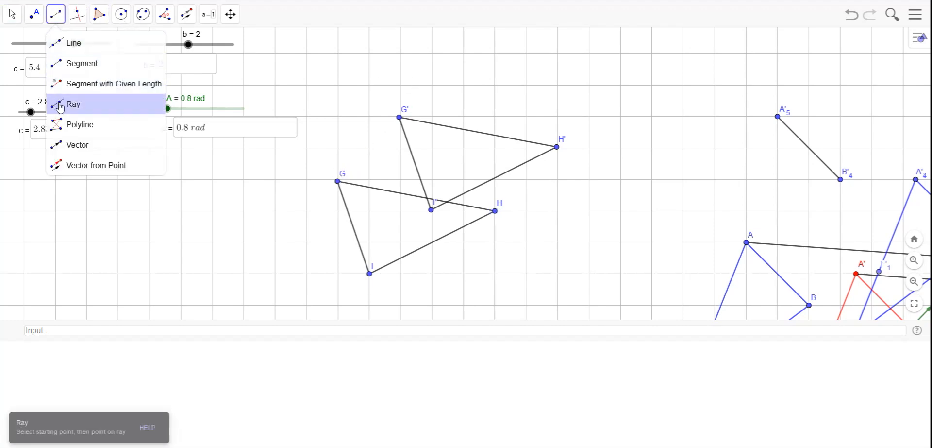
click(60, 148)
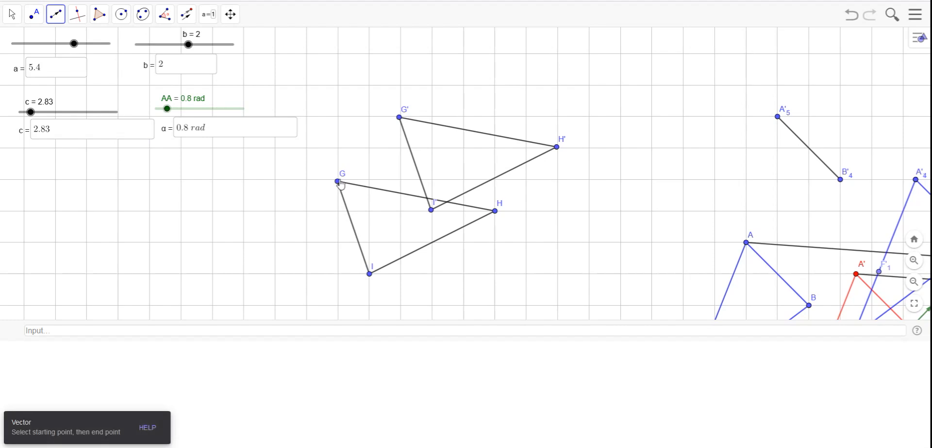
click(338, 182)
click(399, 117)
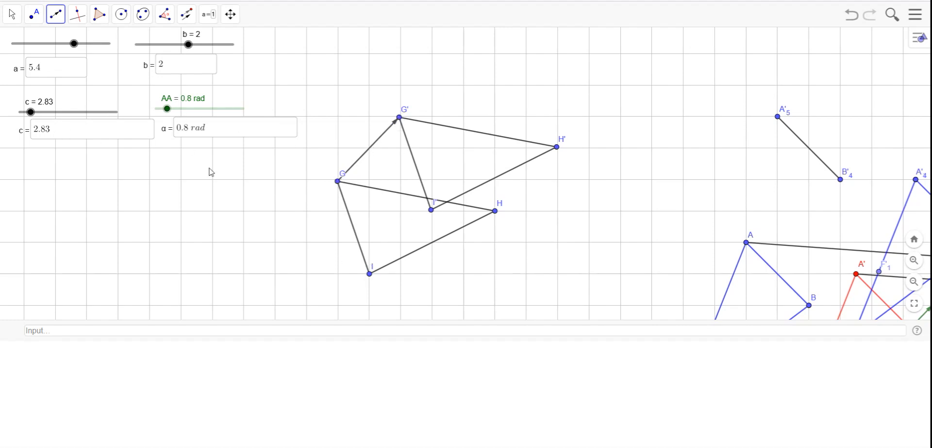
Draw the vectors from I to I' and from H to H'.
click(56, 17)
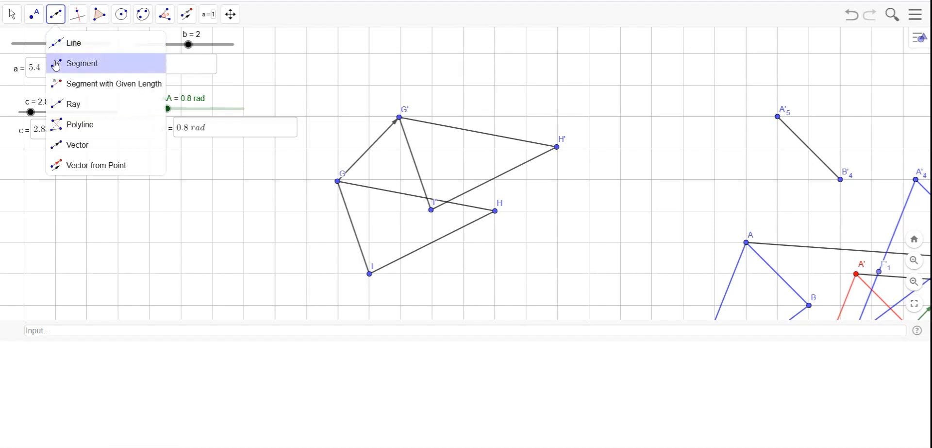
click(66, 145)
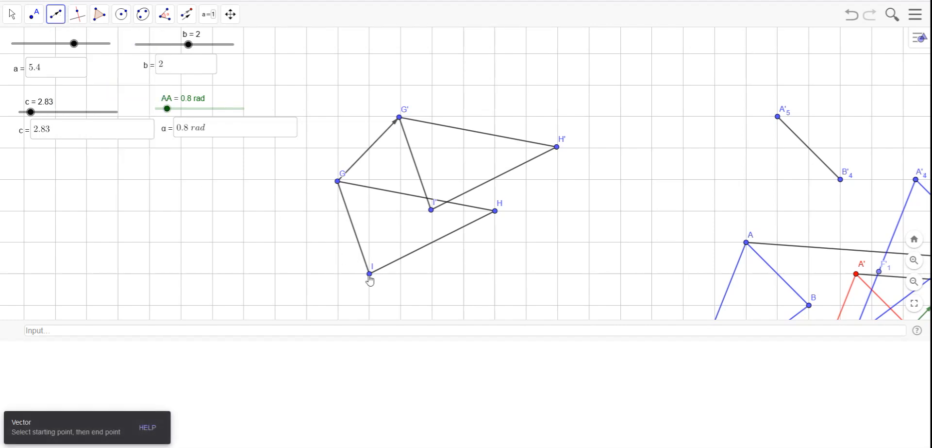
click(369, 274)
click(431, 209)
click(495, 211)
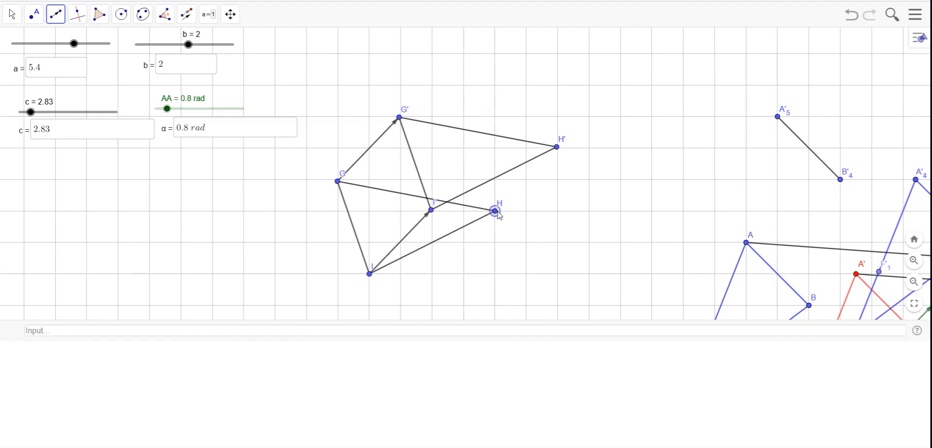
click(556, 146)
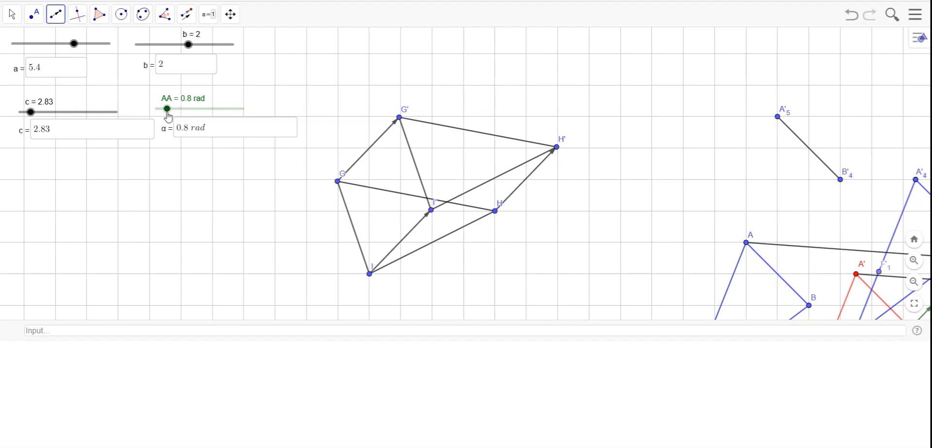
Test the translated triangle with the sliders, setting angle AA to 0.98 rad and length c to 0 and 4.6.
mouse_move(169, 113)
mouse_down()
mouse_move(248, 120)
mouse_move(167, 121)
mouse_move(126, 102)
mouse_move(258, 121)
mouse_move(172, 100)
mouse_move(169, 108)
mouse_up()
mouse_move(31, 112)
mouse_down()
mouse_move(54, 112)
mouse_move(19, 113)
mouse_up()
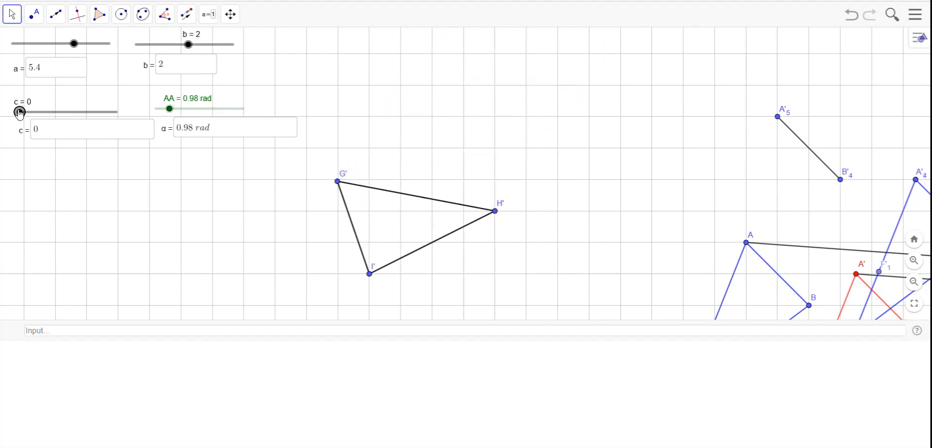
drag(19, 112, 39, 118)
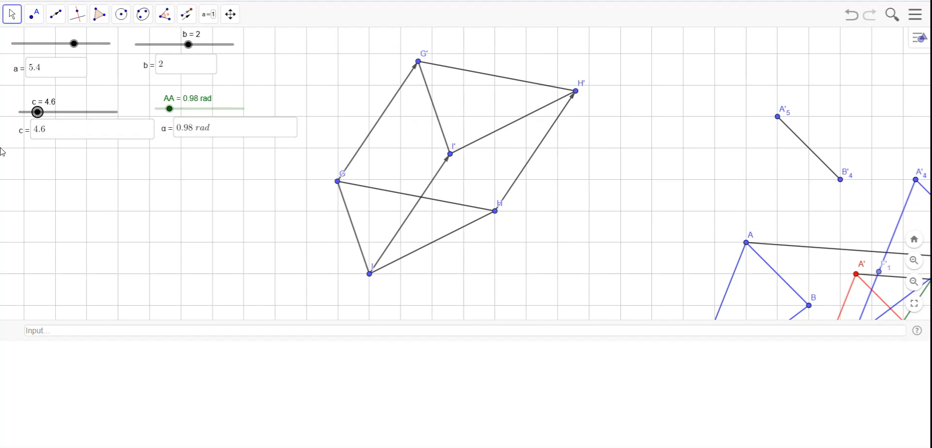
Vary the translation with the sliders again, setting AA to 0.8 rad, c to 5.3 and finally AA to 0 rad.
mouse_move(169, 109)
mouse_down()
mouse_move(179, 113)
mouse_move(169, 114)
mouse_up()
click(438, 79)
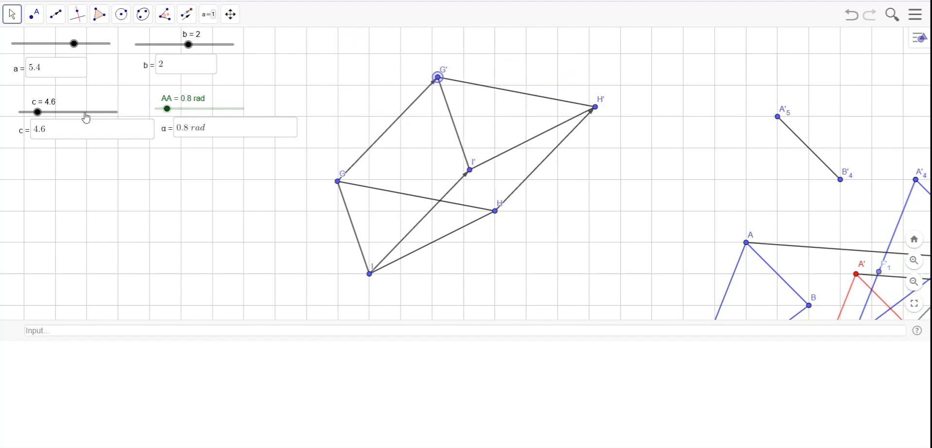
drag(38, 116, 41, 146)
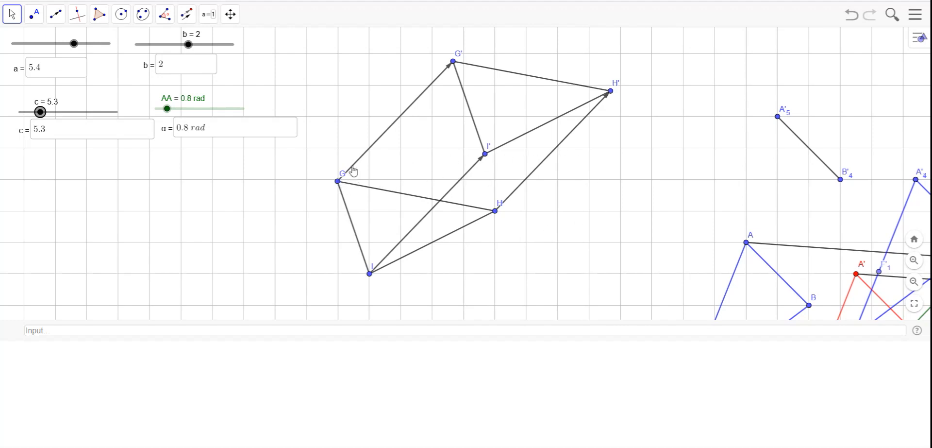
drag(167, 108, 155, 109)
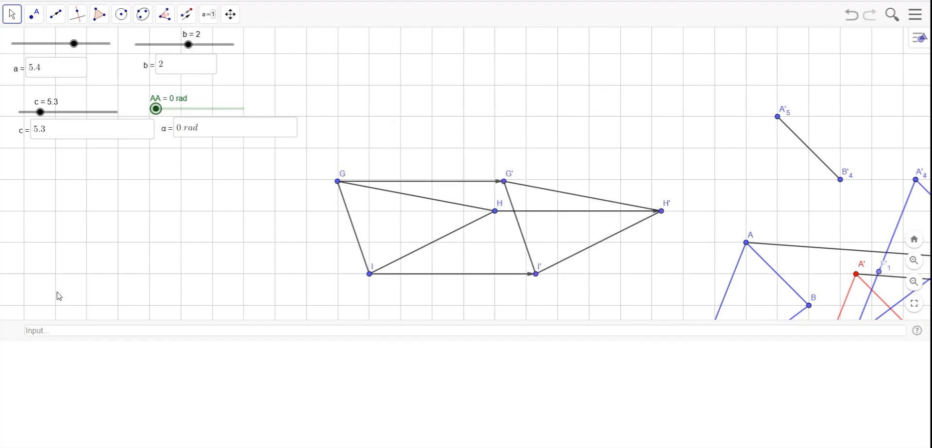
Nudge point G slightly up and colour G and the three sides of triangle GHI blue (#0000FF).
drag(338, 181, 338, 179)
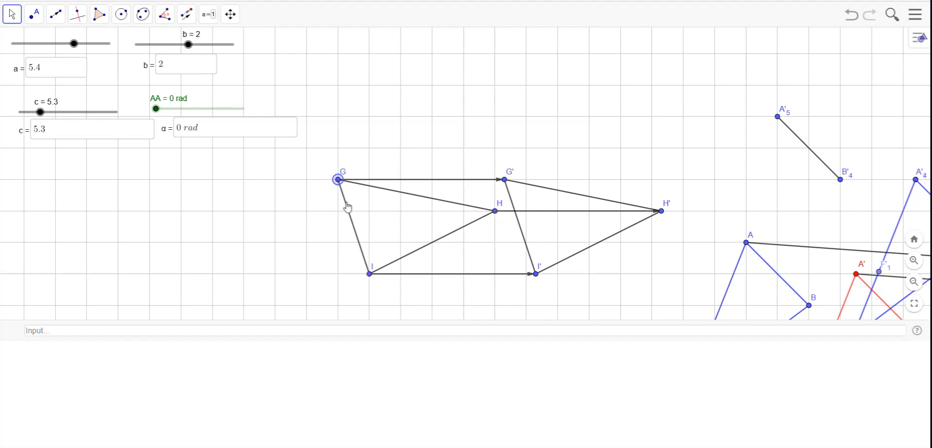
click(356, 232)
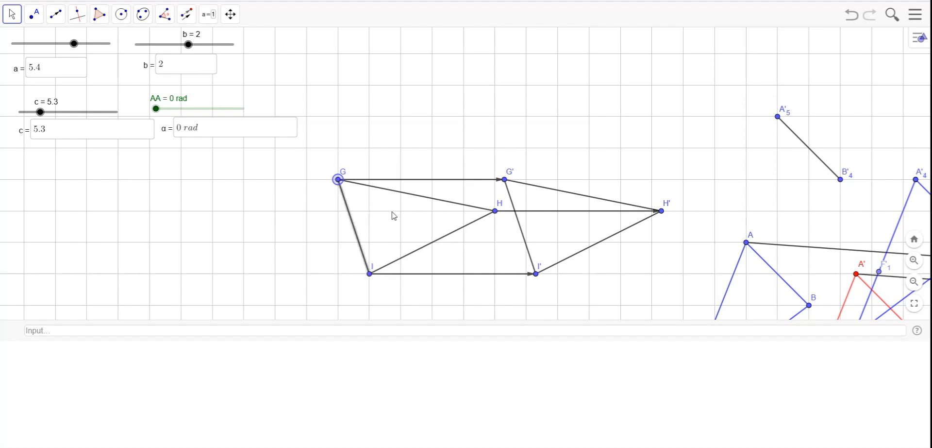
ctrl+click(419, 196)
ctrl+click(429, 244)
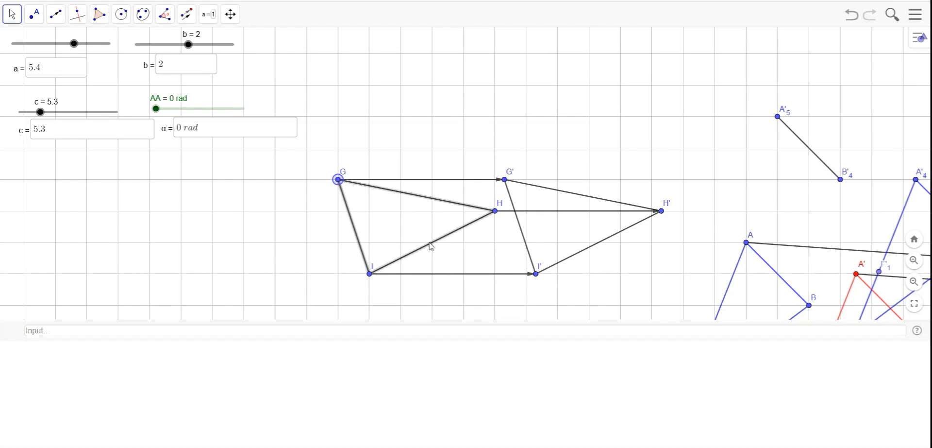
right_click(430, 244)
click(483, 350)
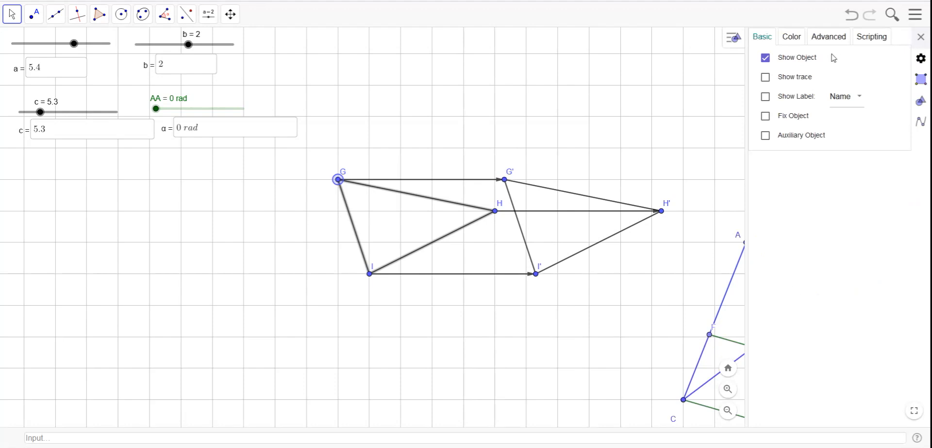
click(792, 36)
click(775, 113)
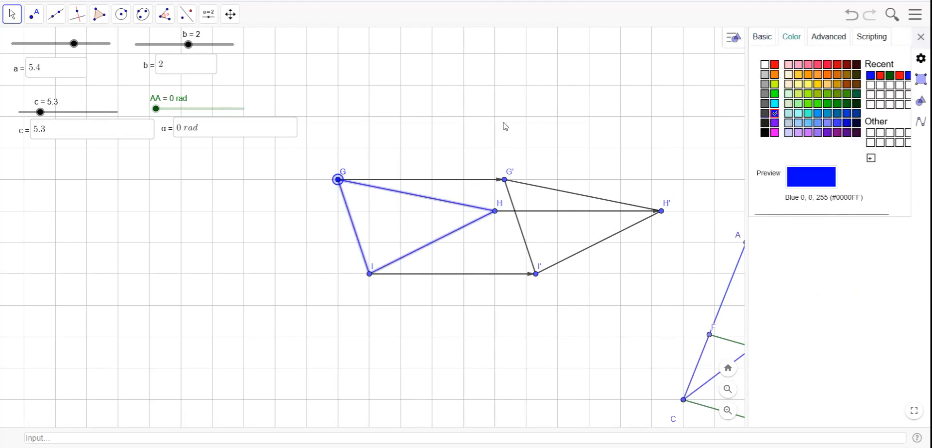
click(457, 113)
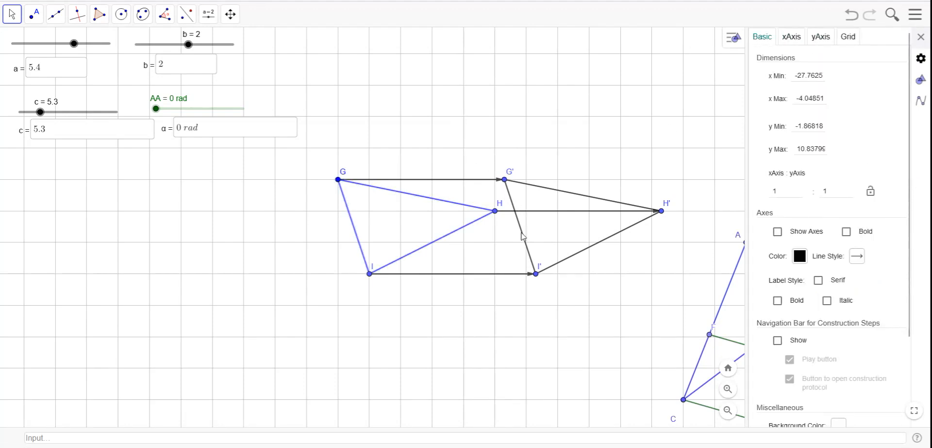
click(505, 180)
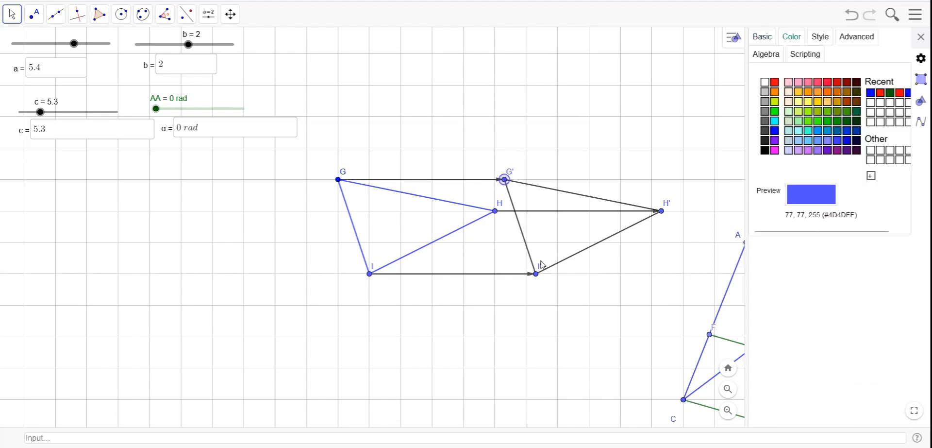
ctrl+click(533, 262)
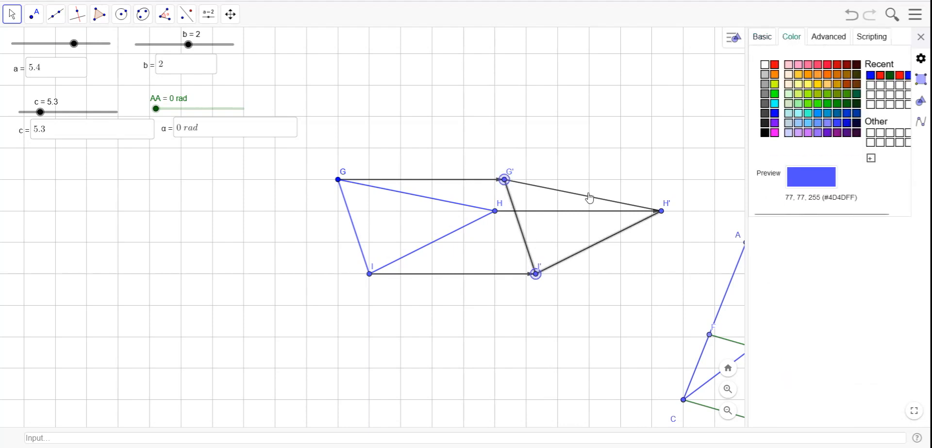
click(588, 200)
Colour the vertices and sides of the translated triangle G'H'I' red (#FF0000) and close the settings.
click(659, 212)
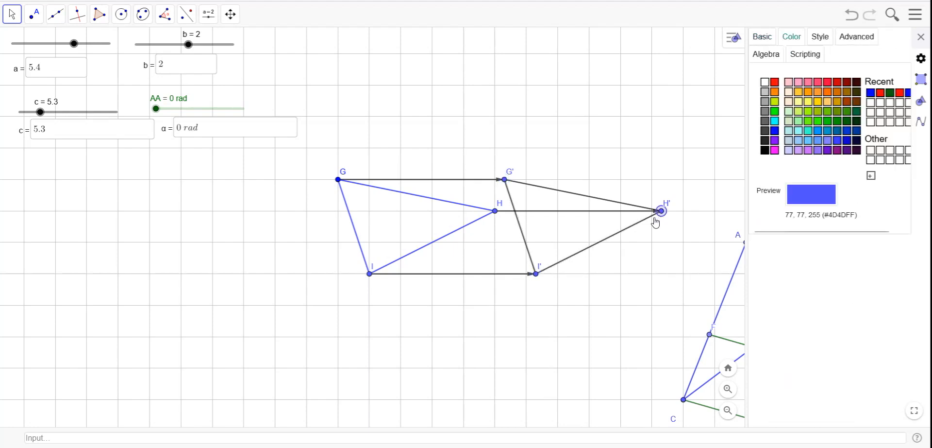
ctrl+click(633, 231)
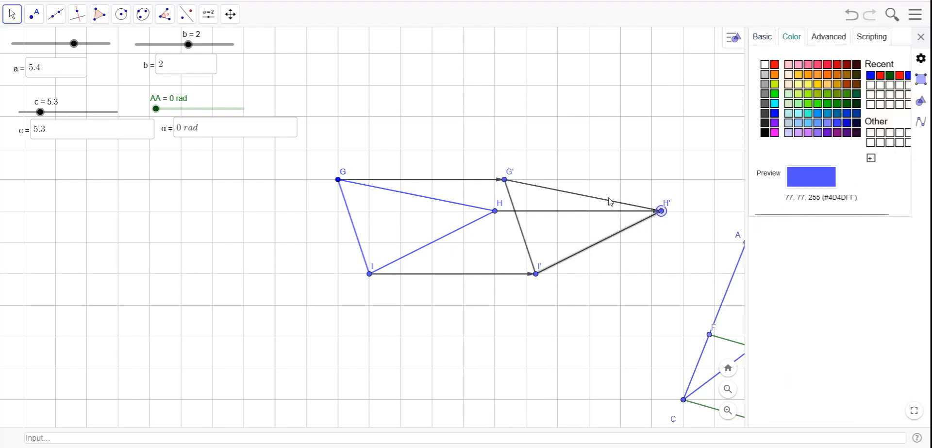
ctrl+click(608, 205)
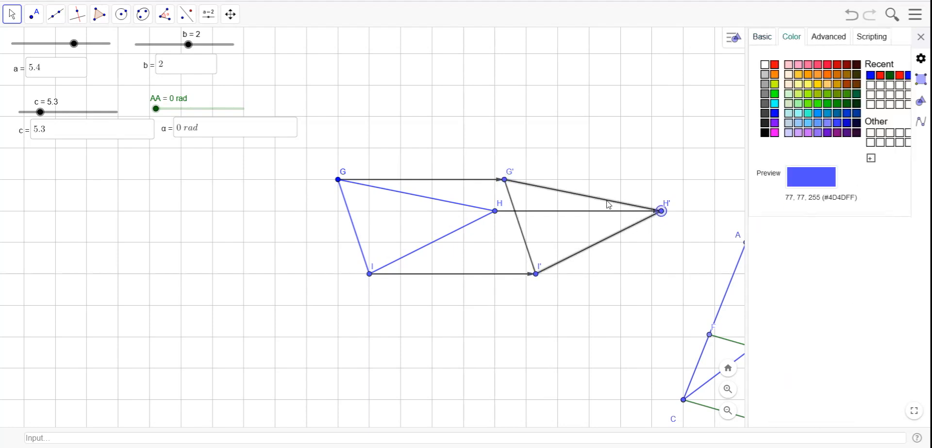
ctrl+click(511, 203)
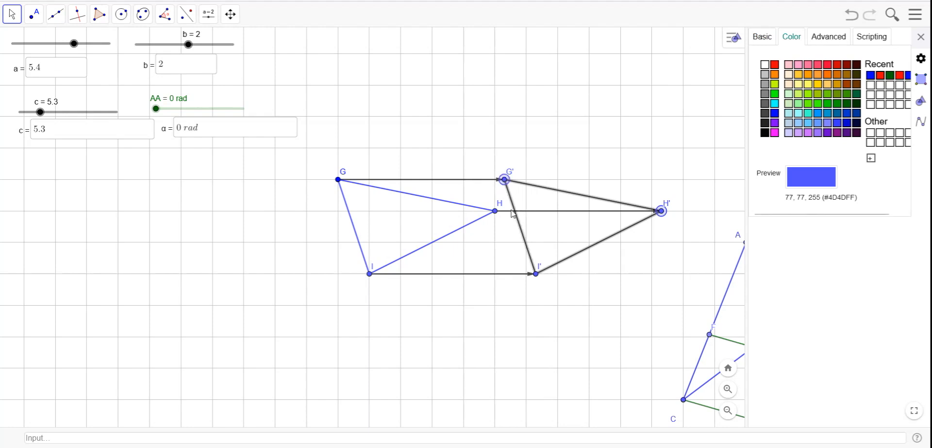
ctrl+click(536, 274)
click(774, 64)
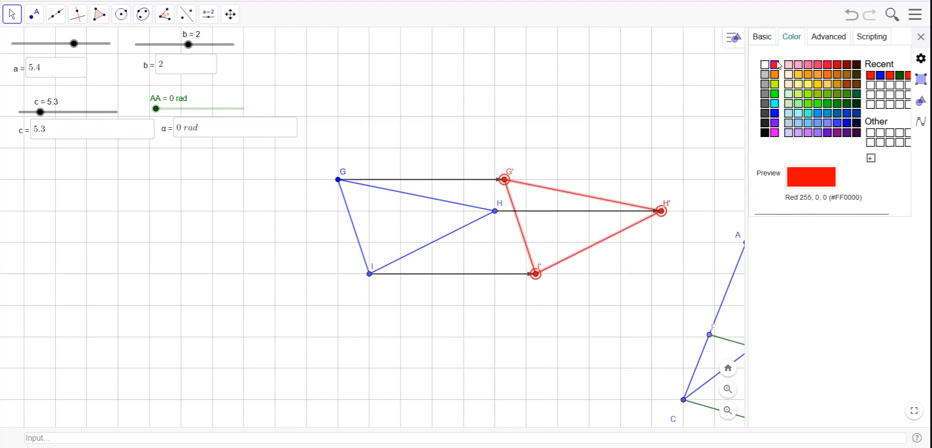
click(920, 37)
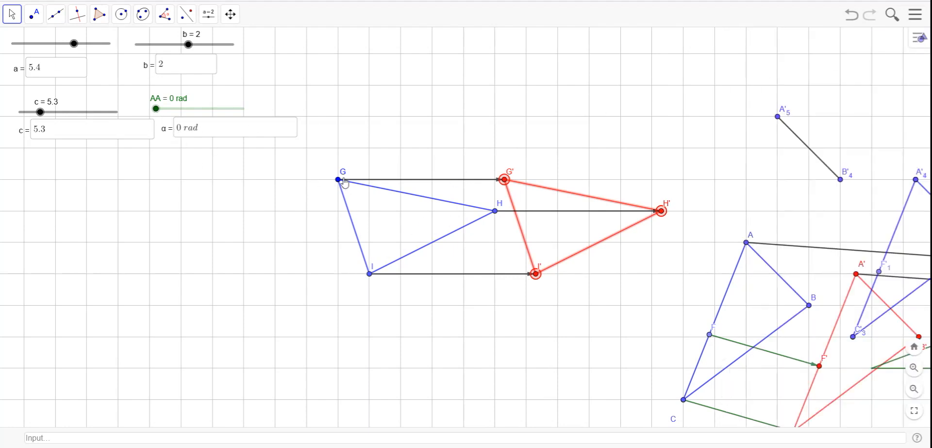
Test the input boxes by entering 6 for length c and 45° for angle α.
click(42, 114)
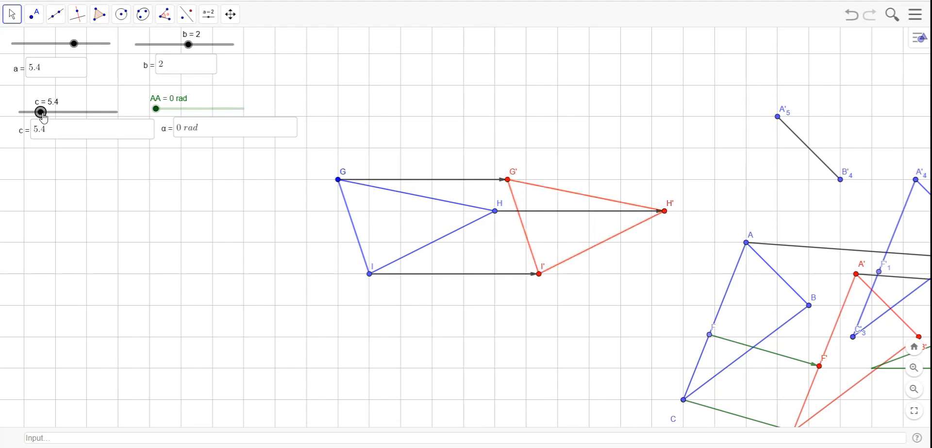
click(53, 130)
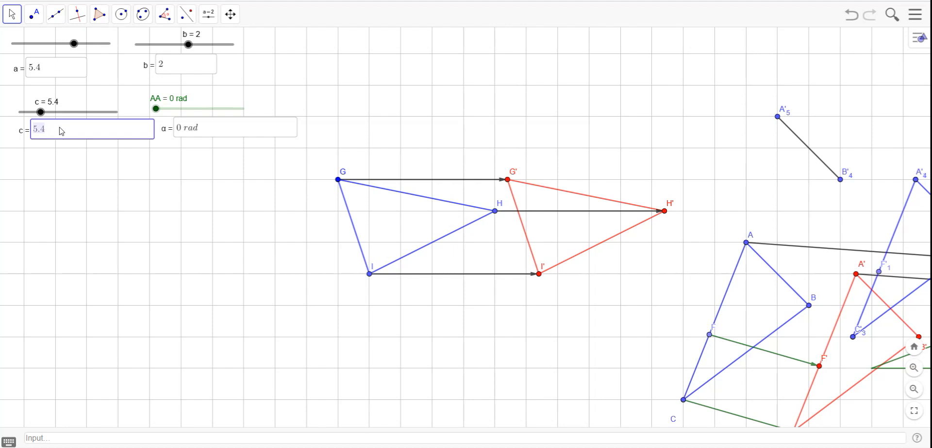
text(6)
key(Return)
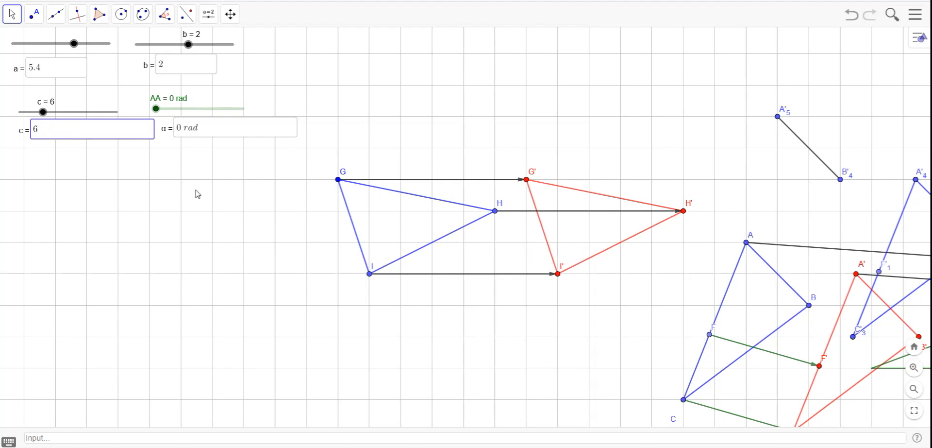
drag(159, 114, 164, 113)
click(233, 130)
text(45)
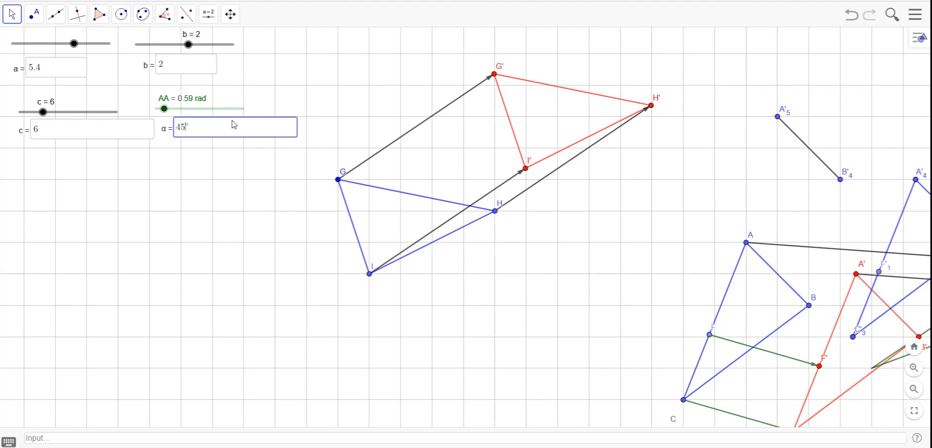
key(Return)
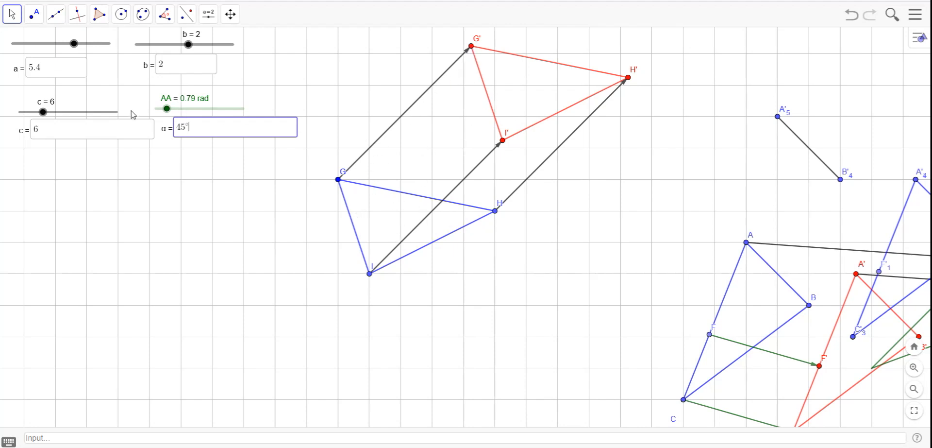
Set the length slider c to 4 and the angle slider AA to 1.5 rad.
drag(44, 112, 35, 112)
drag(167, 109, 177, 113)
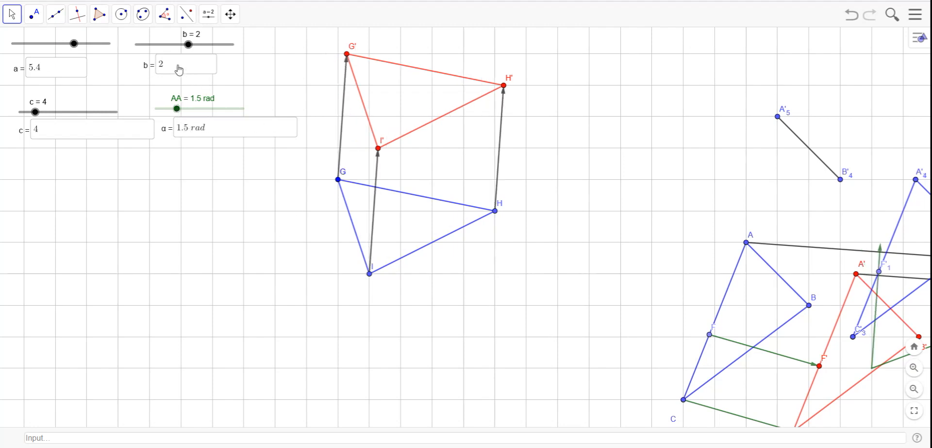
Delete the leftover points A'4 and B'3 of the old translated triangle along with their attached segments.
drag(632, 371, 280, 322)
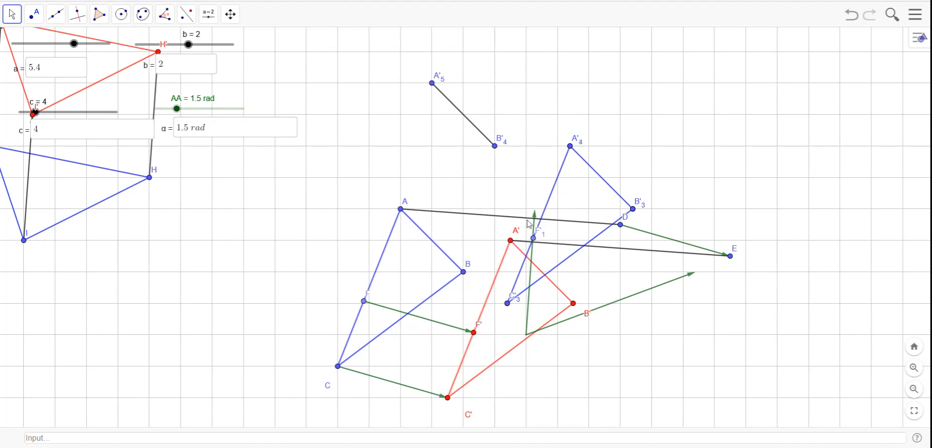
click(548, 204)
click(570, 147)
key(Delete)
click(570, 146)
key(Delete)
click(632, 208)
key(Delete)
click(620, 225)
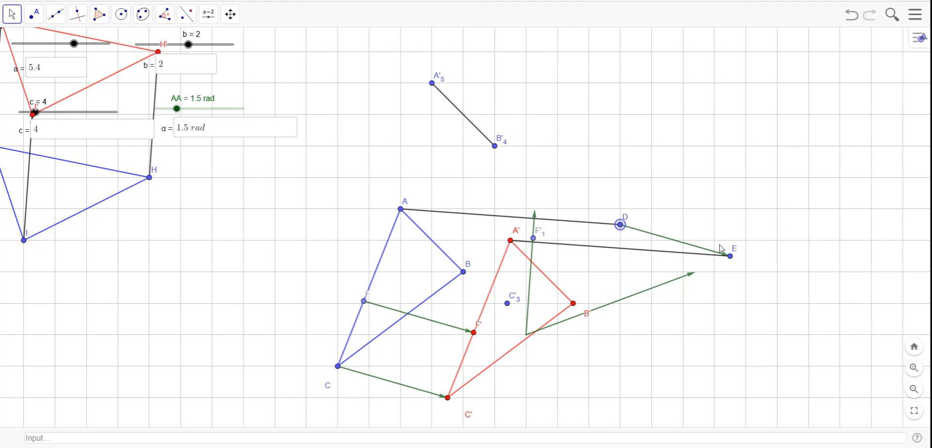
Delete the stray points B'4 and A'5 together with the segment joining them.
click(495, 145)
key(Delete)
click(431, 83)
key(Delete)
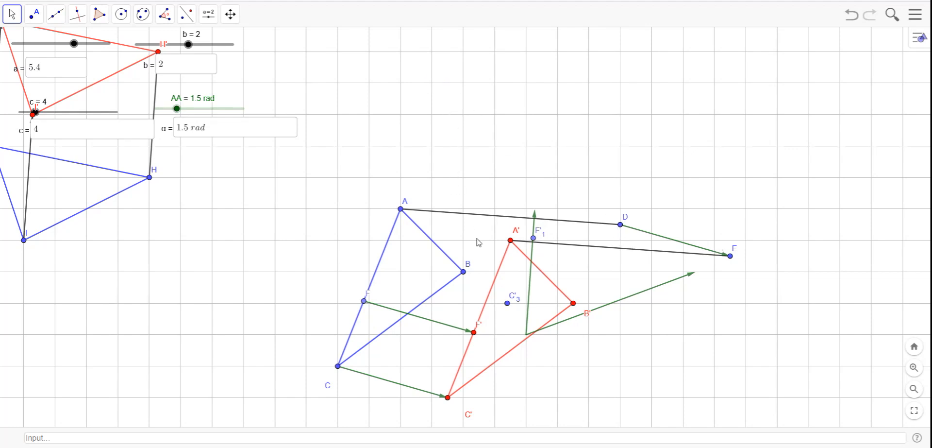
Hide vector w and the other green vector that starts from the same origin.
right_click(528, 310)
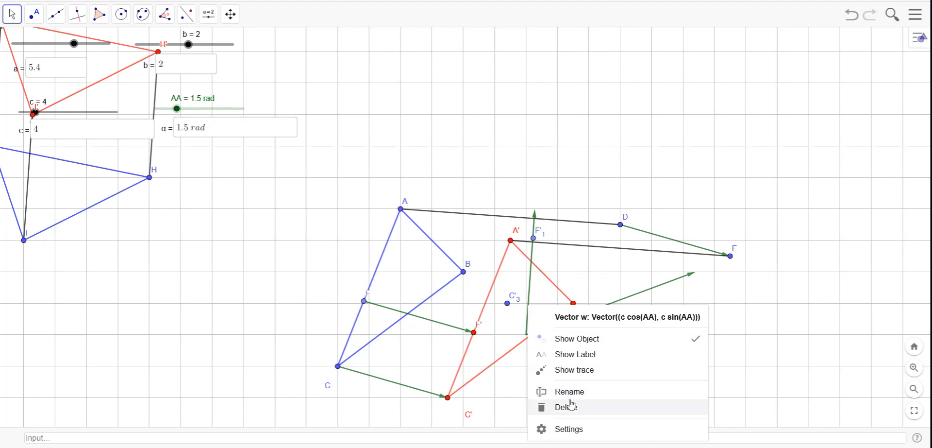
click(583, 338)
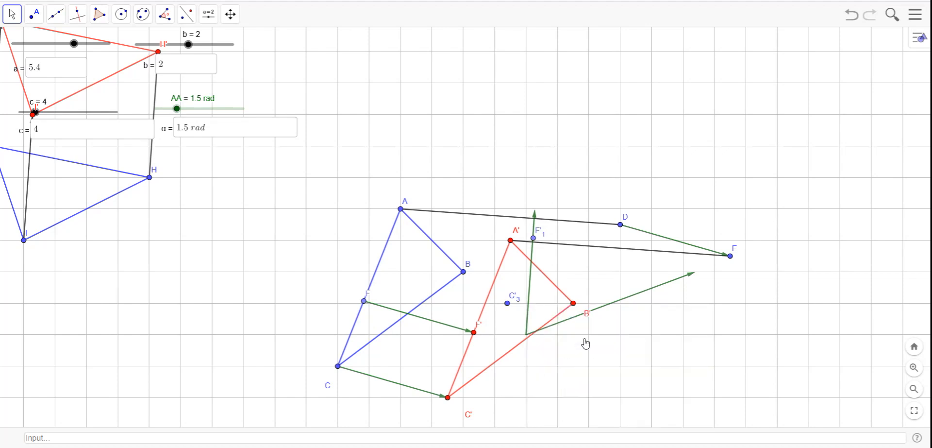
right_click(615, 307)
click(650, 335)
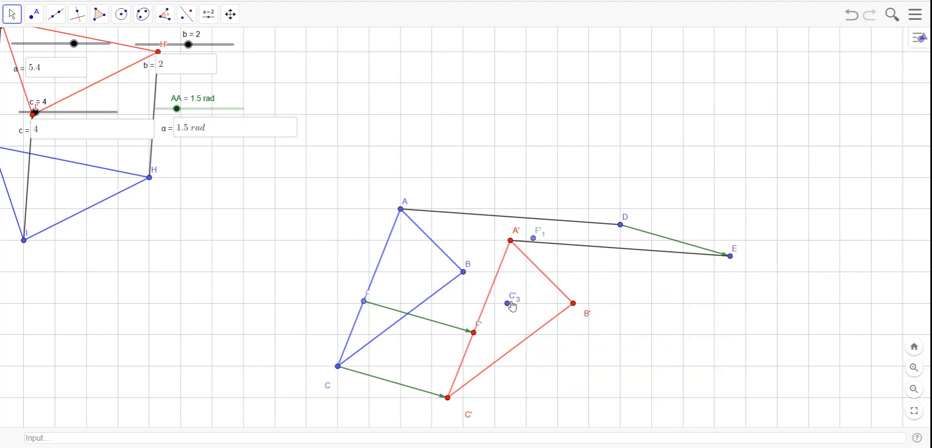
Delete the leftover points C'3 and F'1 and the black segments A'E and AD.
key(Delete)
click(535, 237)
key(Delete)
click(610, 243)
key(Delete)
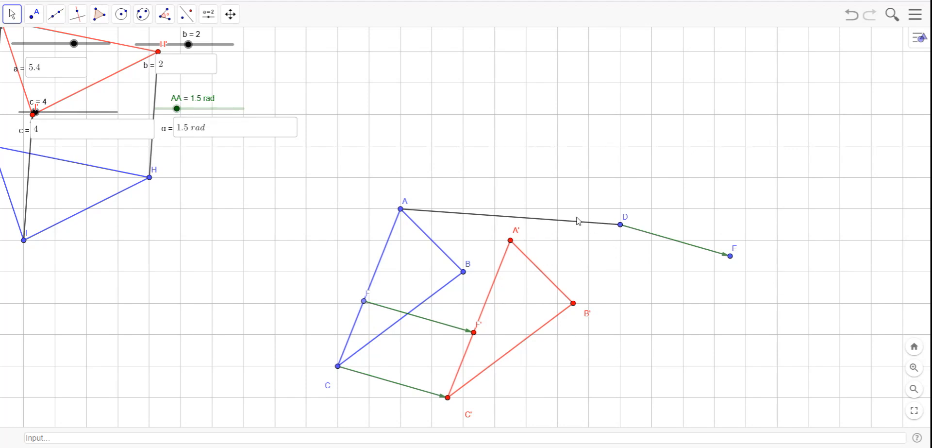
click(575, 221)
key(Delete)
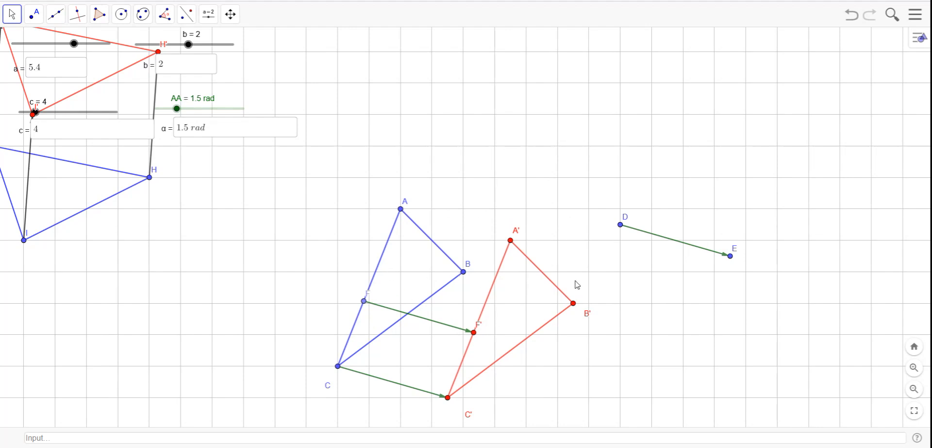
Move point E about two grid squares right and slide point F upward along side AC.
drag(730, 256, 795, 256)
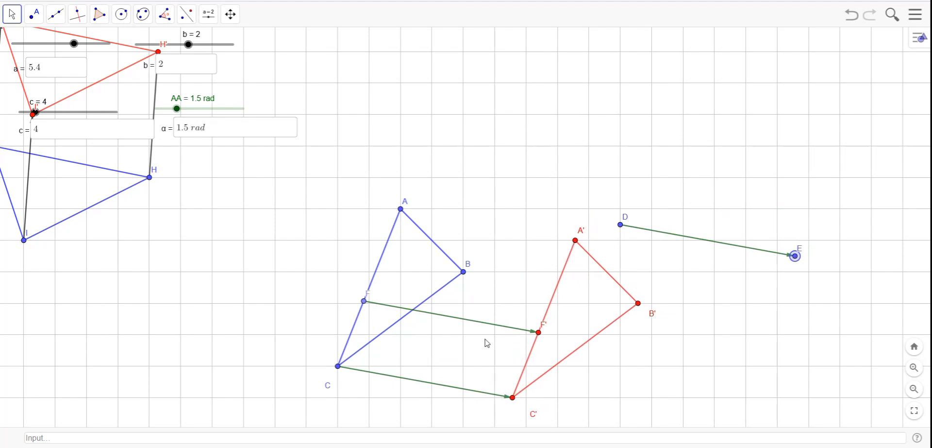
drag(363, 300, 413, 293)
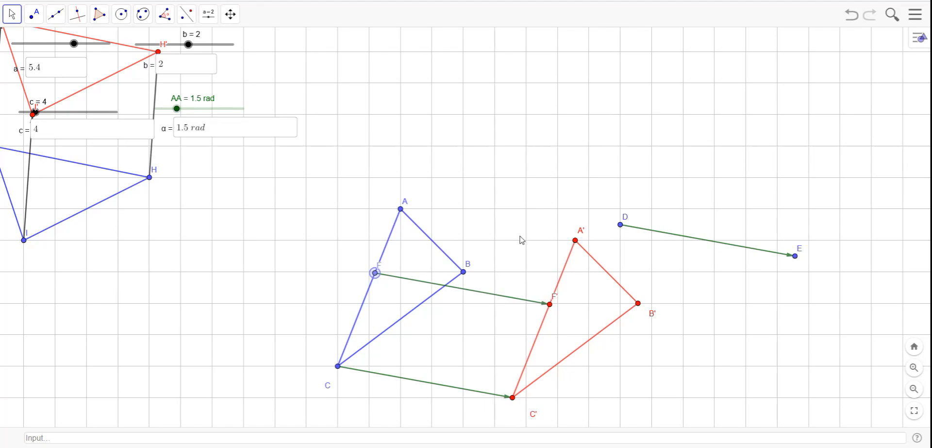